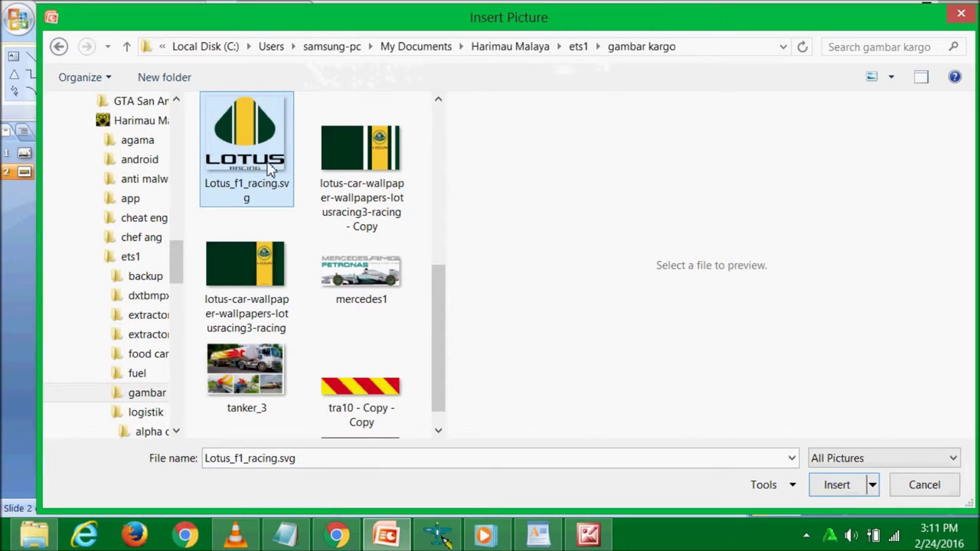
- Rename the Lotus_f1_racing.svg picture file to Lotus_f1_racing
right_click(244, 175)
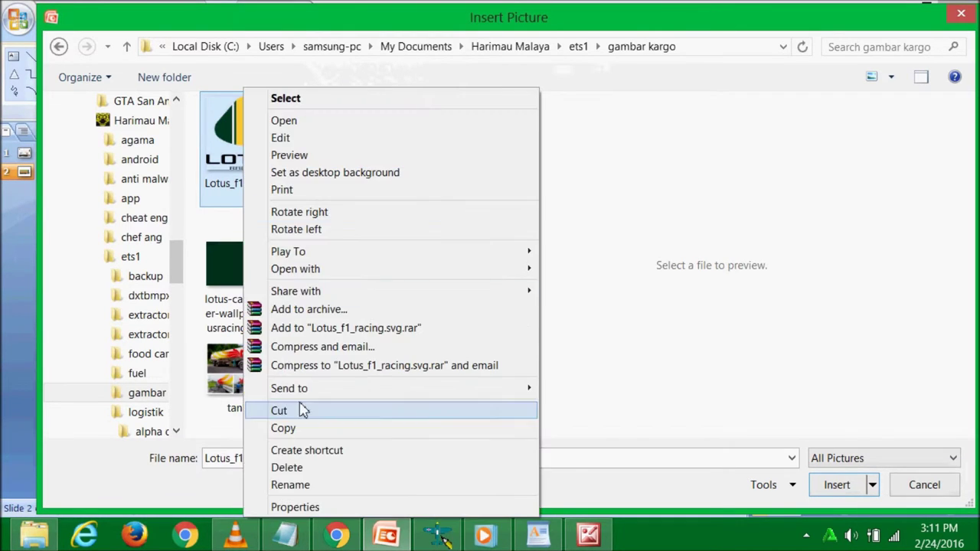
click(289, 485)
key(Home)
key(BackSpace)
click(247, 268)
click(250, 161)
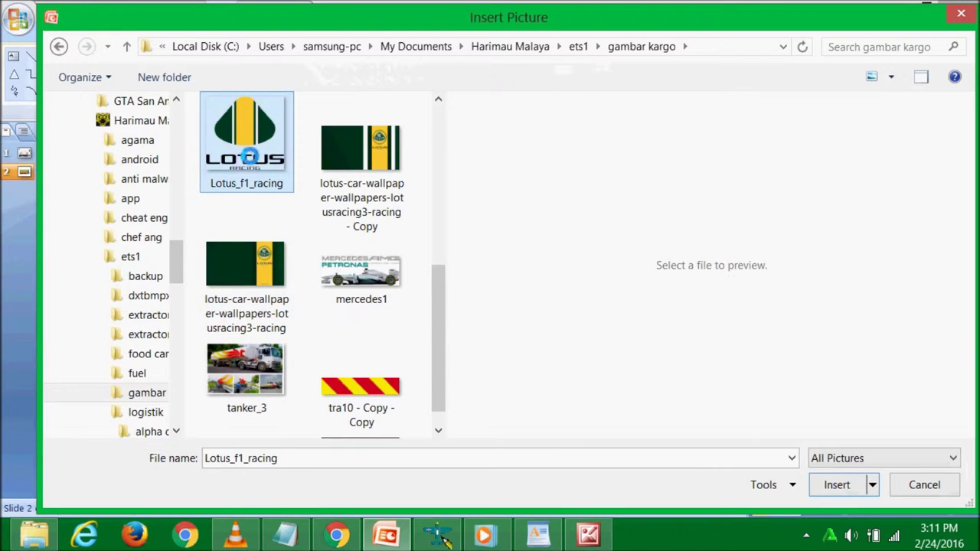
- Duplicate the Lotus_f1_racing picture file and open the copy in Paint
key(ctrl+v)
right_click(237, 159)
mouse_move(385, 270)
click(584, 306)
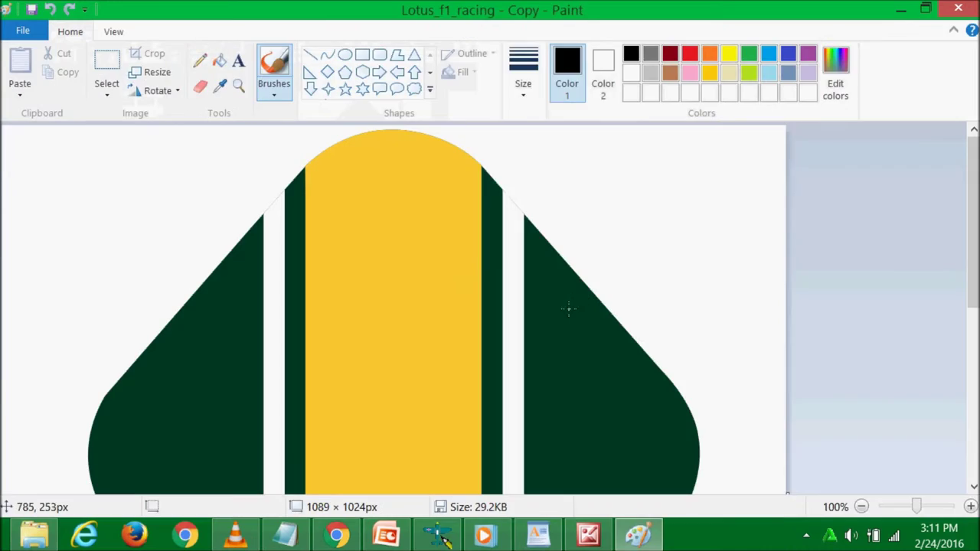
- Fill the black letters of the word LOTUS with white
scroll(527, 329, down, 5)
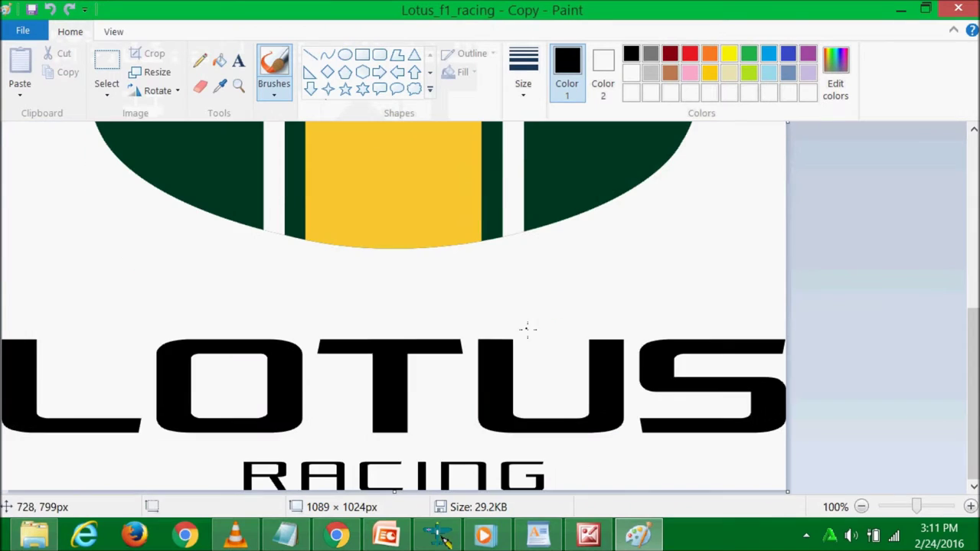
click(220, 64)
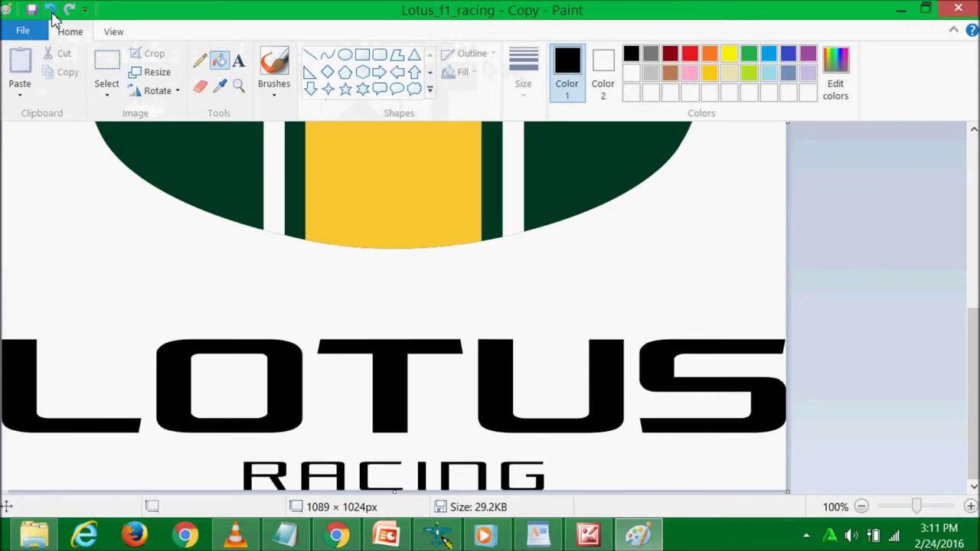
click(632, 75)
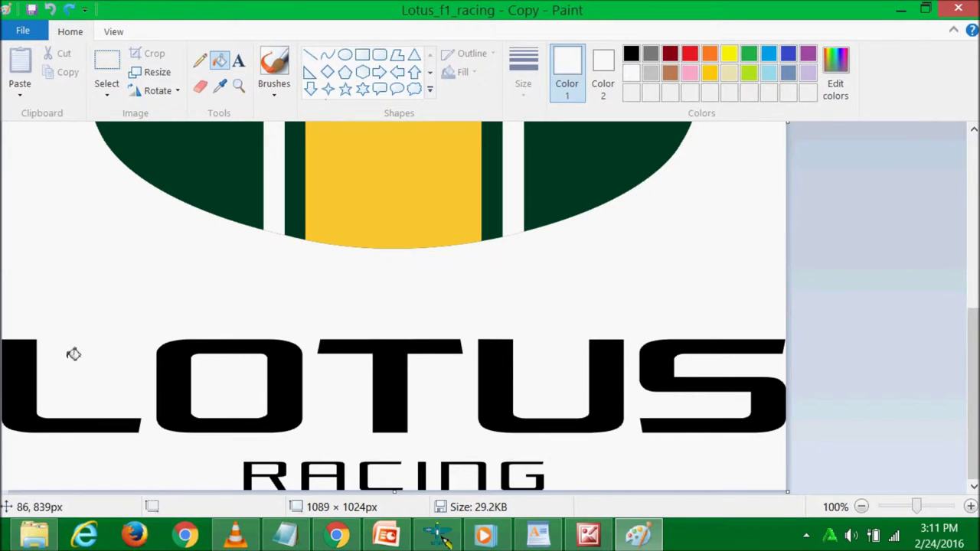
click(36, 368)
click(191, 357)
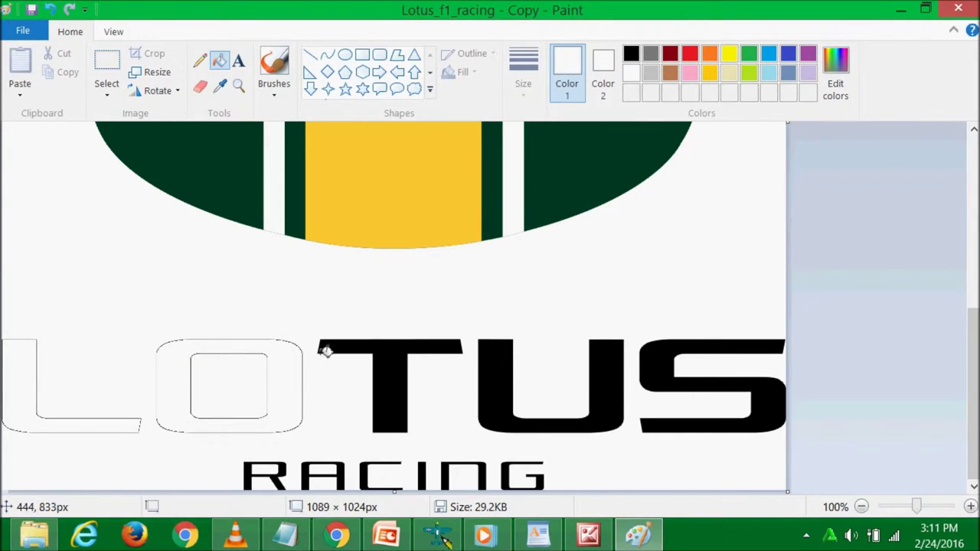
click(376, 343)
click(499, 361)
click(666, 353)
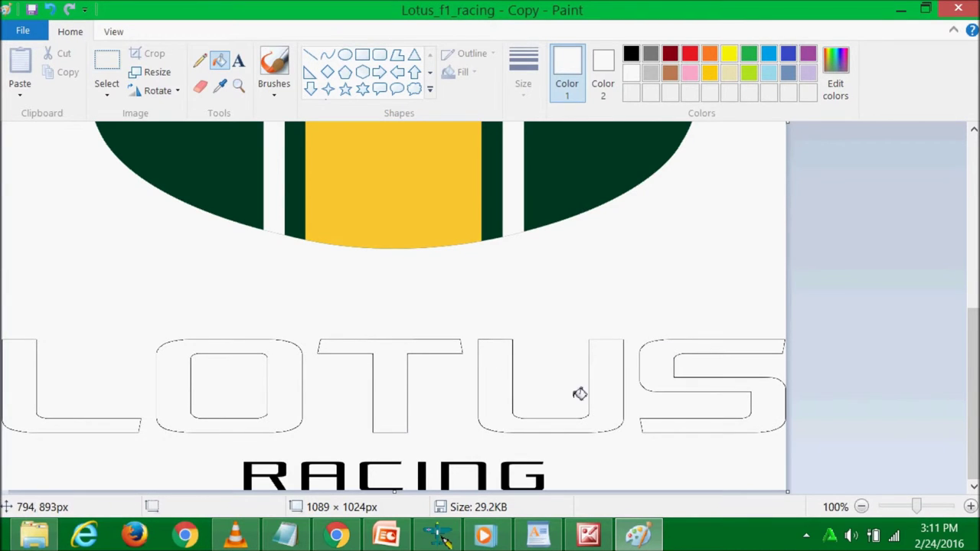
- Fill the black letters of the word RACING with white
scroll(517, 475, up, 2)
scroll(636, 426, down, 3)
drag(371, 488, 655, 494)
click(180, 405)
click(243, 409)
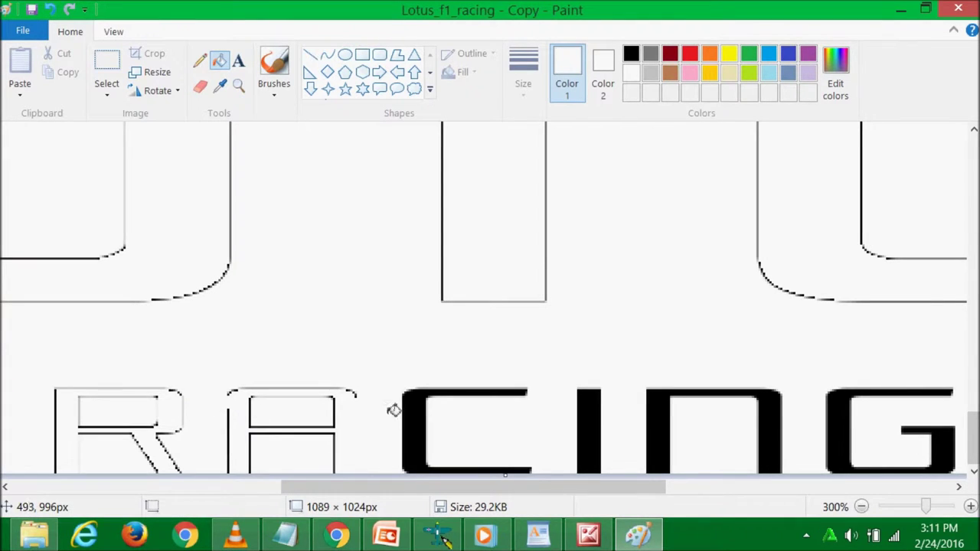
click(418, 411)
click(590, 406)
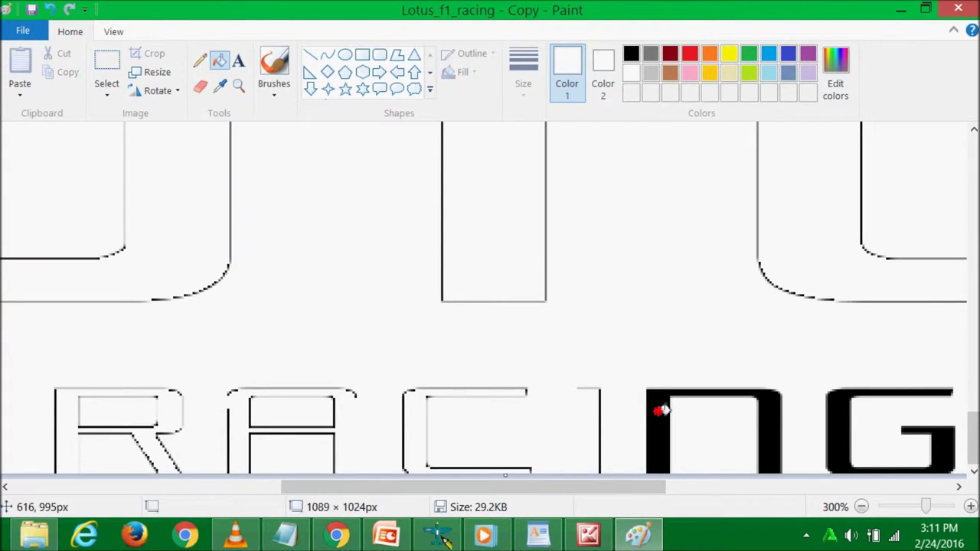
click(663, 410)
click(846, 406)
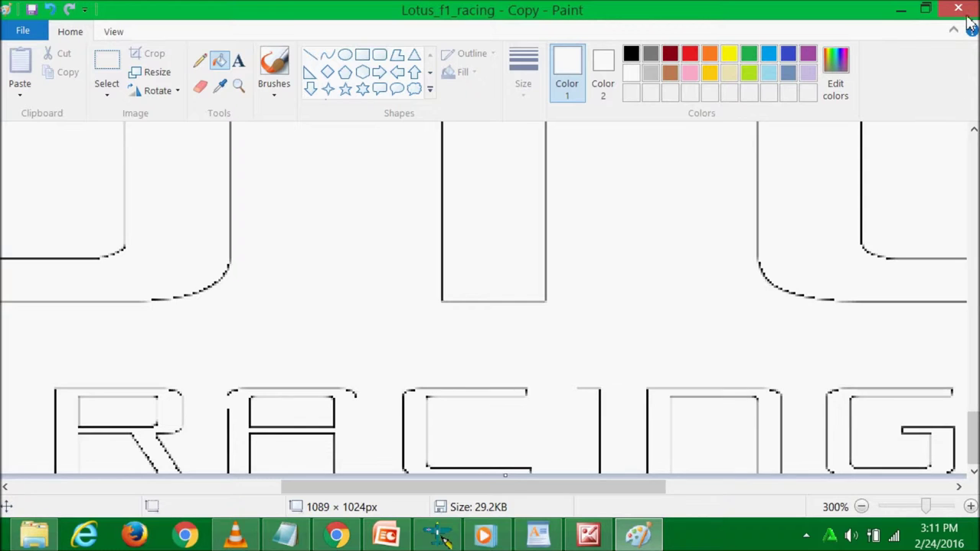
- Save the edited logo copy, close Paint, and dismiss the picture insertion dialog in PowerPoint
scroll(805, 193, down, 3)
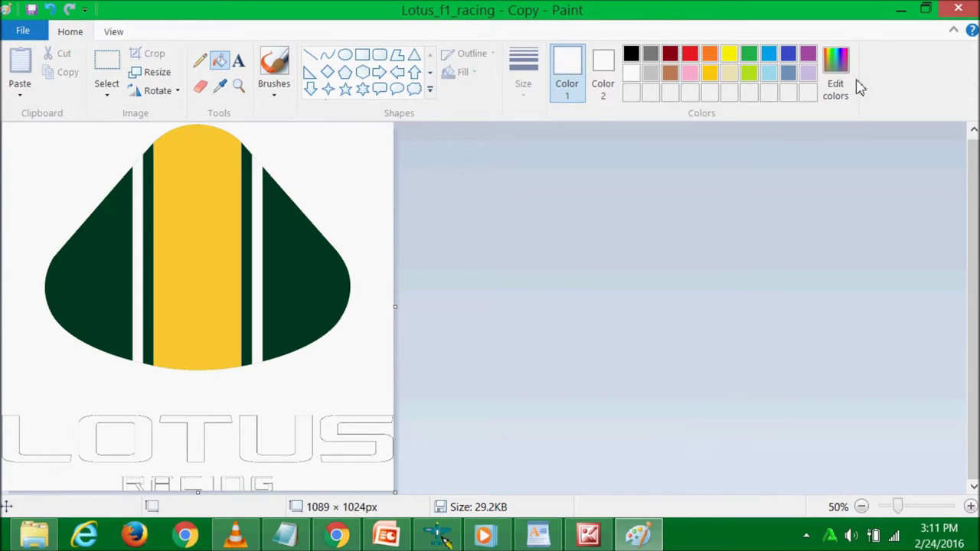
click(958, 9)
click(481, 296)
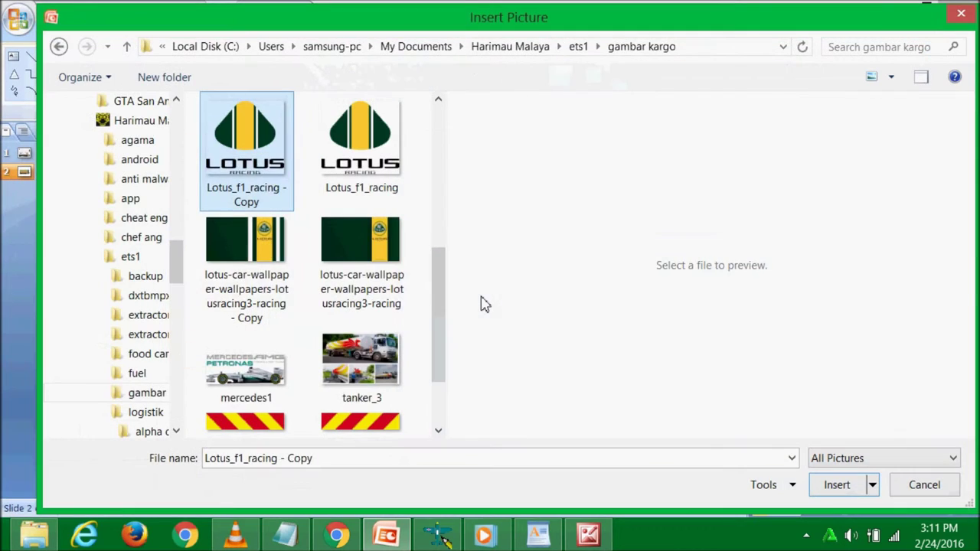
drag(245, 136, 249, 170)
click(953, 490)
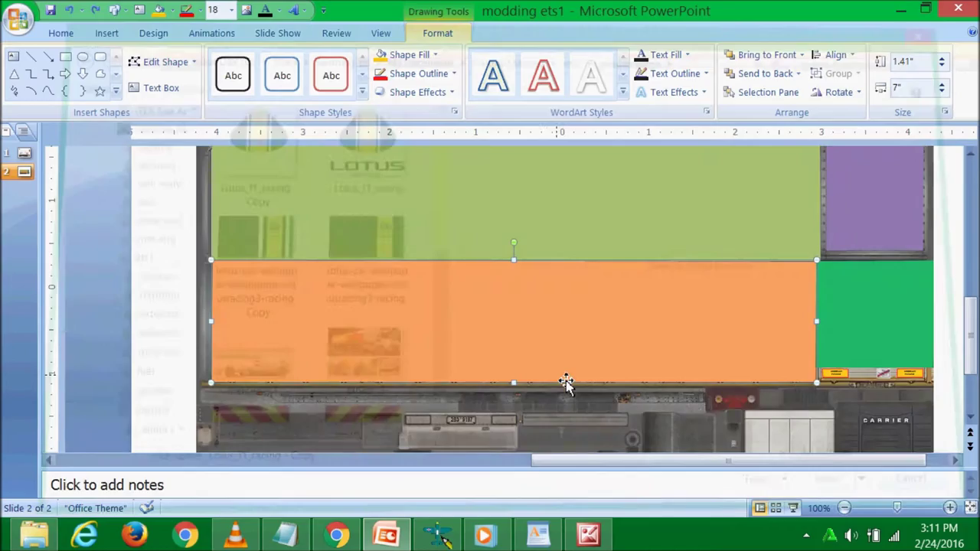
- Insert the picture Lotus_f1_racing - Copy from the gambar kargo folder onto slide 2
click(153, 240)
click(107, 33)
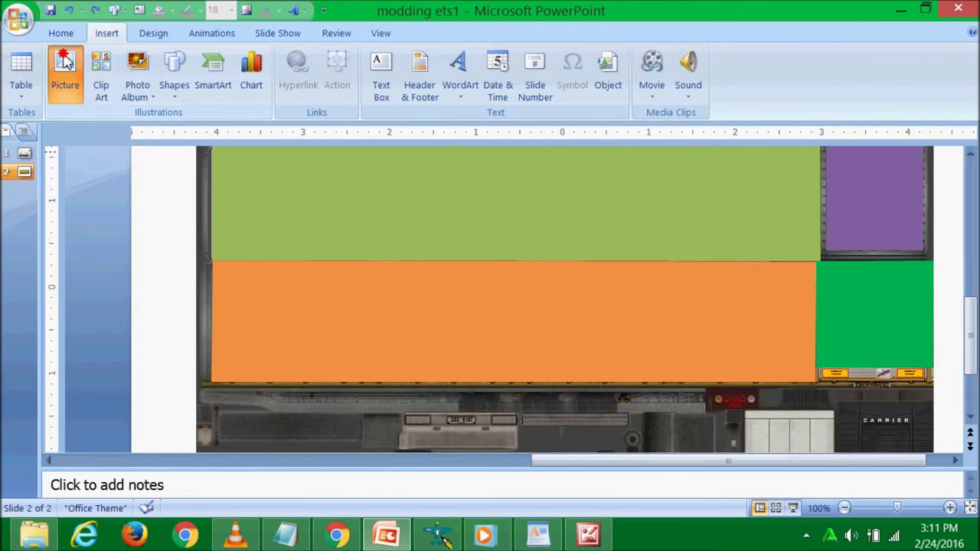
click(66, 73)
drag(437, 137, 444, 250)
double_click(256, 212)
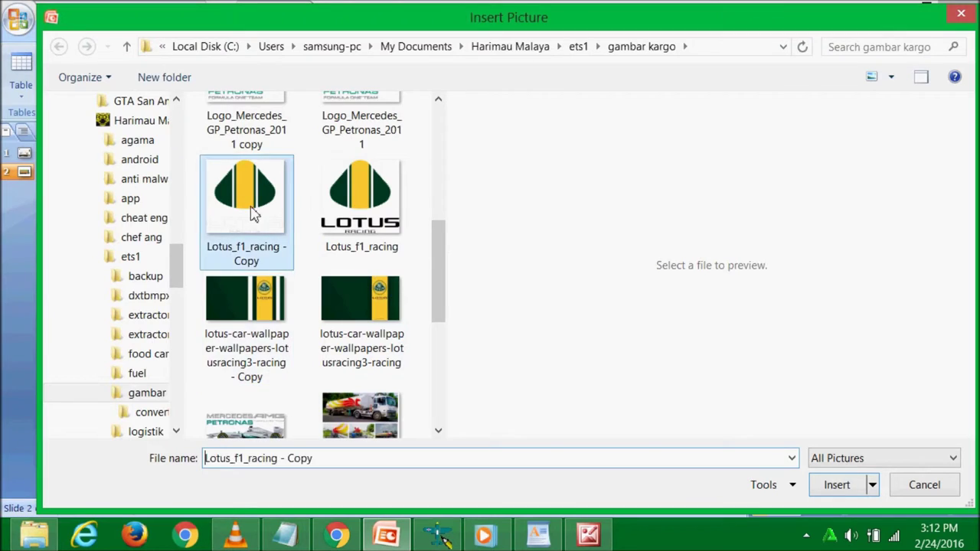
scroll(368, 306, down, 3)
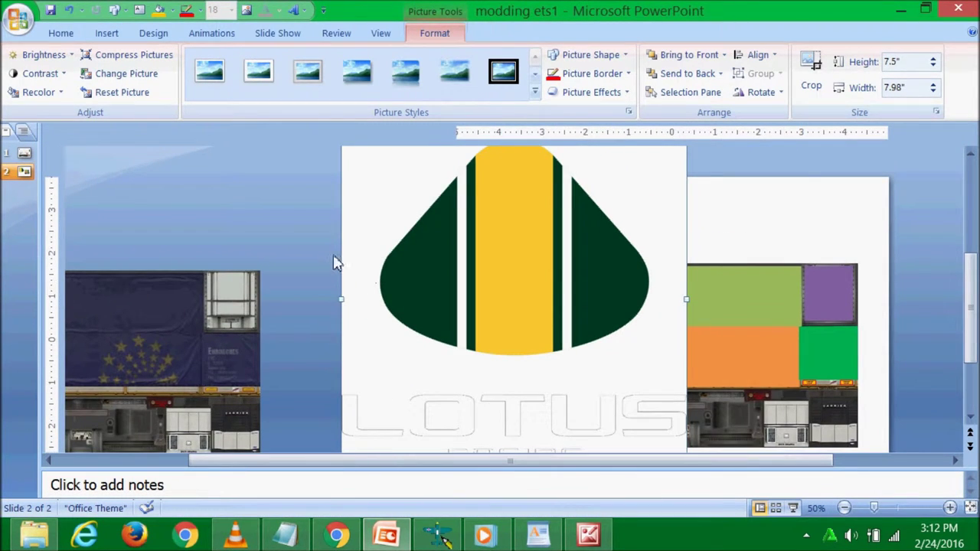
- Set the white background of the inserted Lotus logo as its transparent colour
click(37, 93)
click(123, 355)
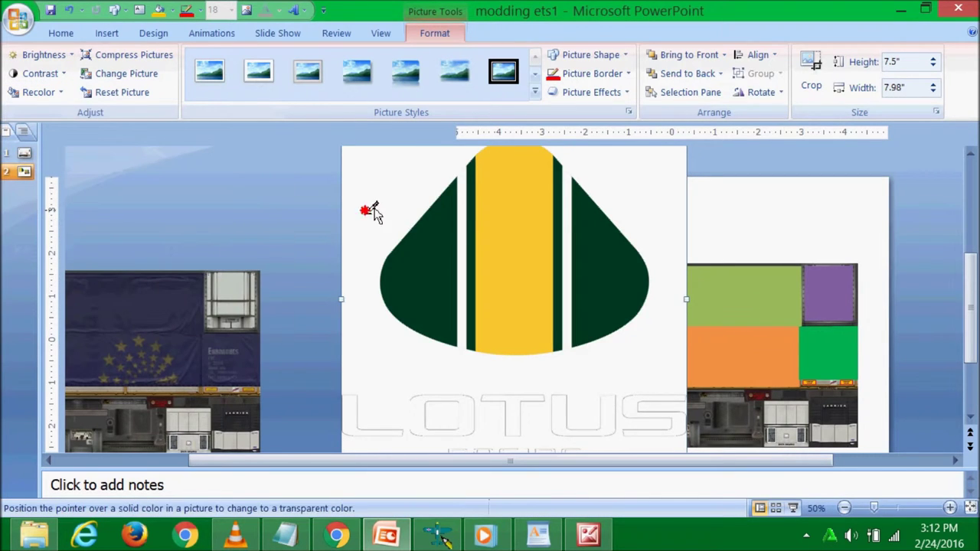
click(368, 209)
drag(286, 235, 371, 268)
drag(488, 275, 502, 296)
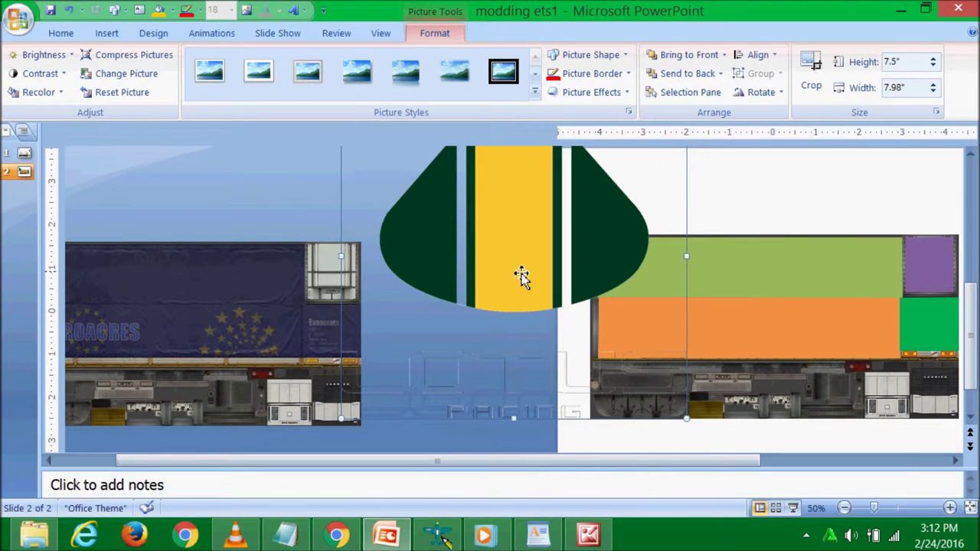
- Delete the inserted Lotus logo picture from slide 2
right_click(520, 276)
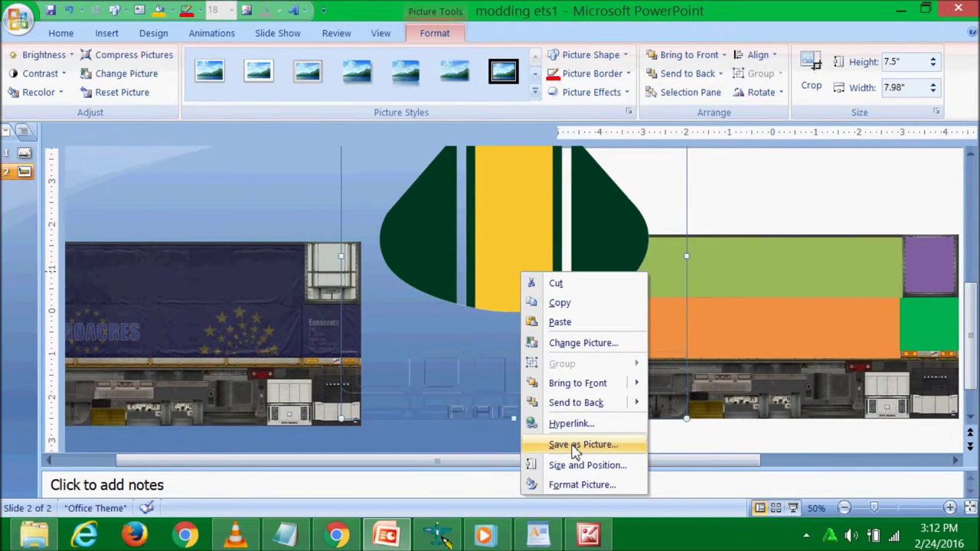
key(Escape)
key(Escape)
click(489, 212)
key(Delete)
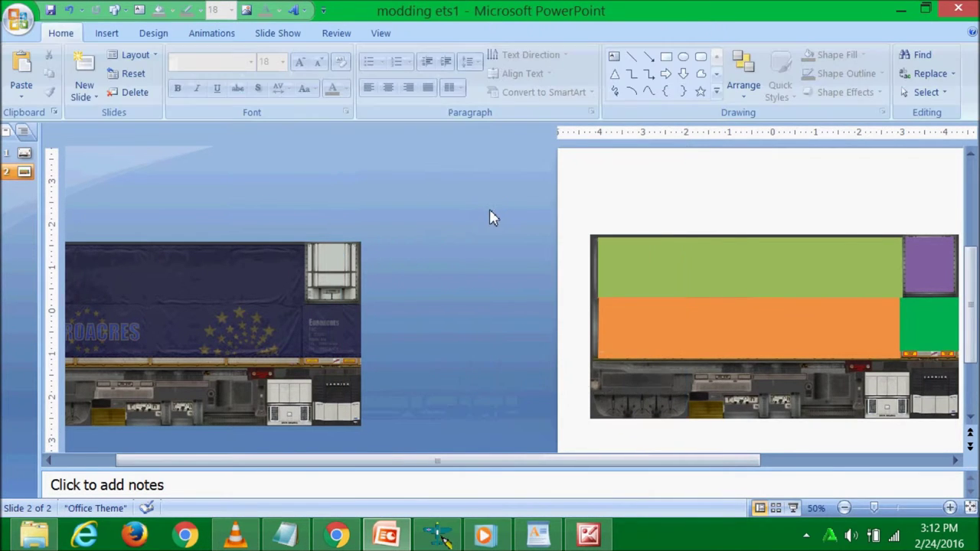
- Delete the file Lotus_f1_racing - Copy from the gambar kargo folder without inserting any picture
click(106, 33)
click(66, 70)
drag(438, 157, 439, 292)
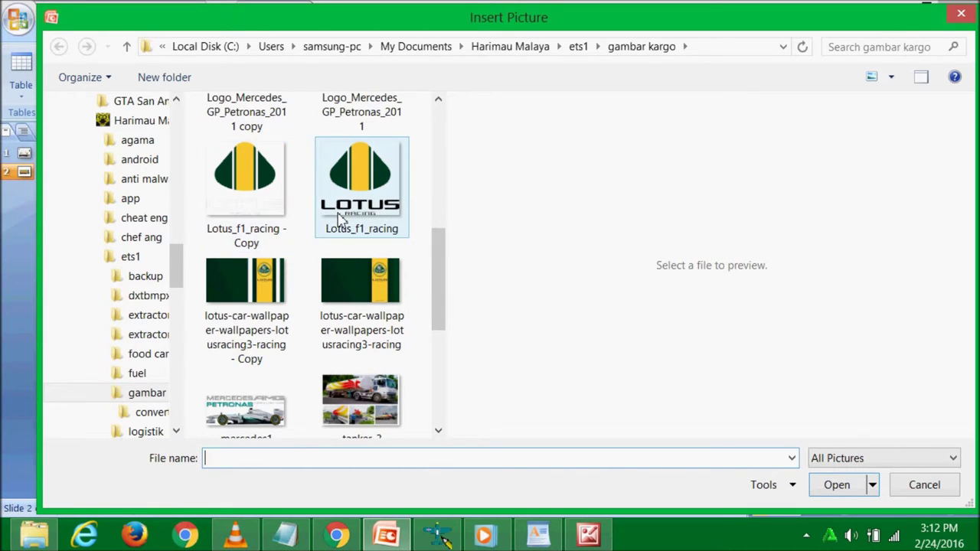
click(258, 225)
key(Delete)
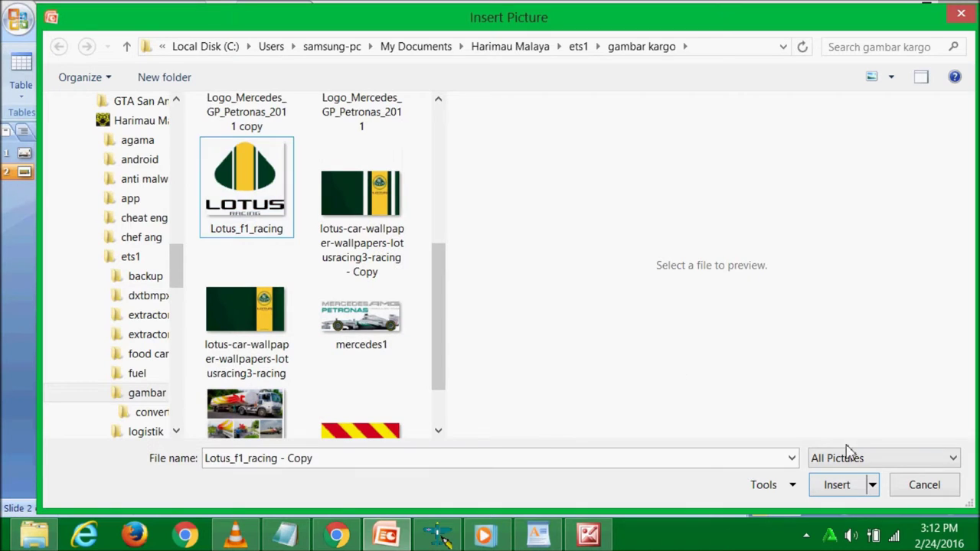
click(924, 486)
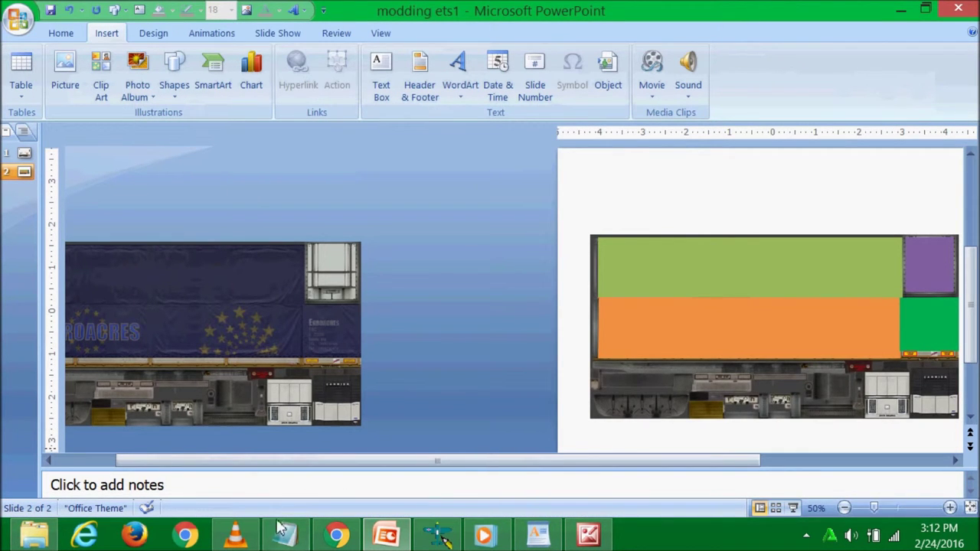
- Switch to Chrome, close the DXTBmp search tab, and open clippingmagic.com in the new tab
click(330, 538)
click(299, 8)
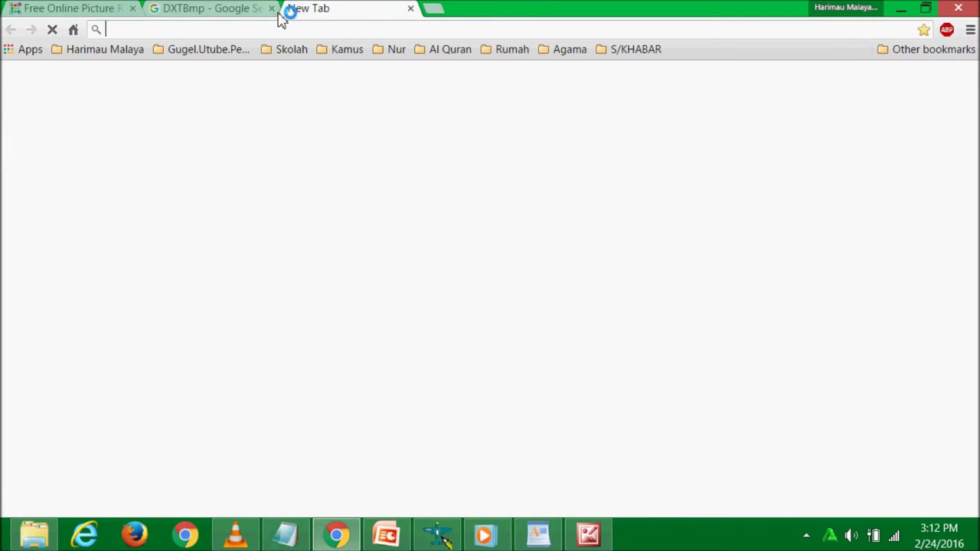
text(clippingmagic.com)
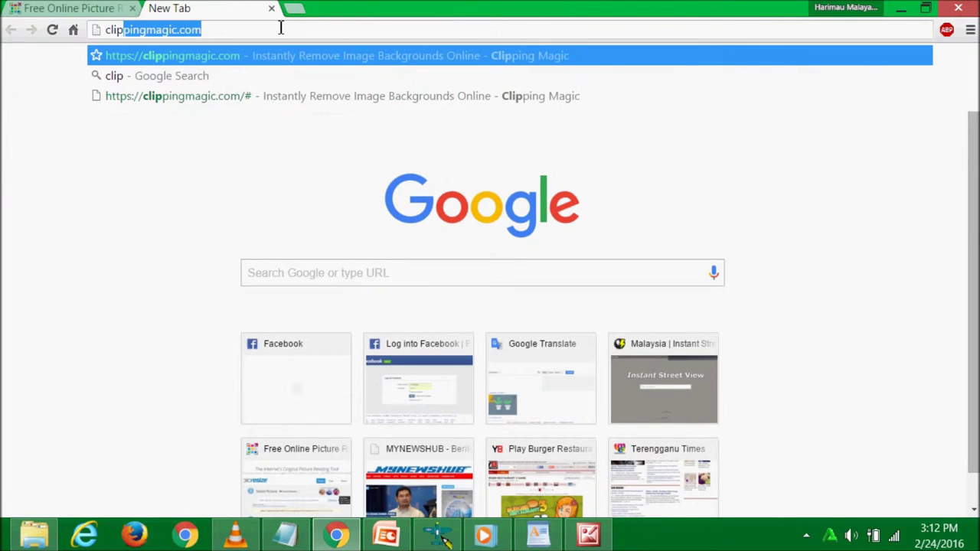
key(Return)
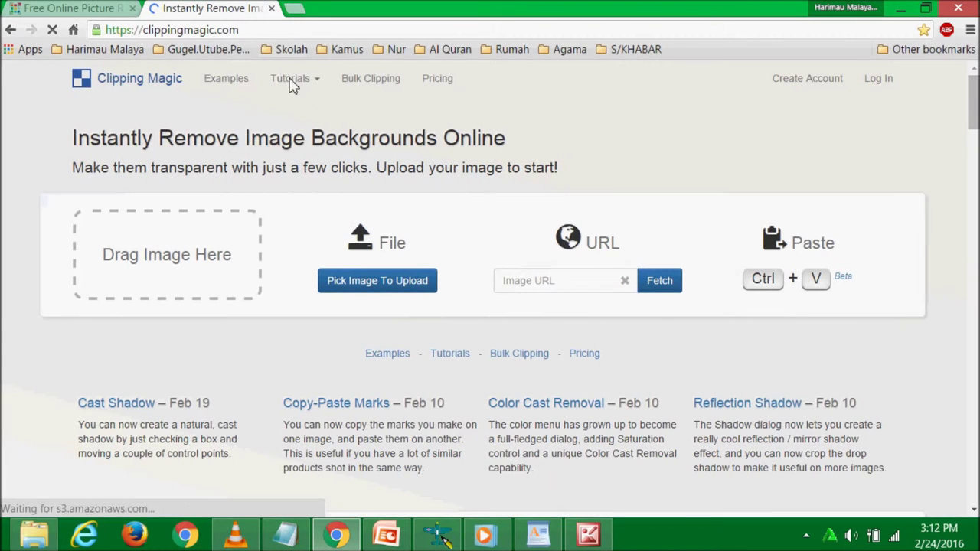
- Start picking an image to upload to Clipping Magic and browse to the Lotus pictures in the gambar kargo folder
click(319, 270)
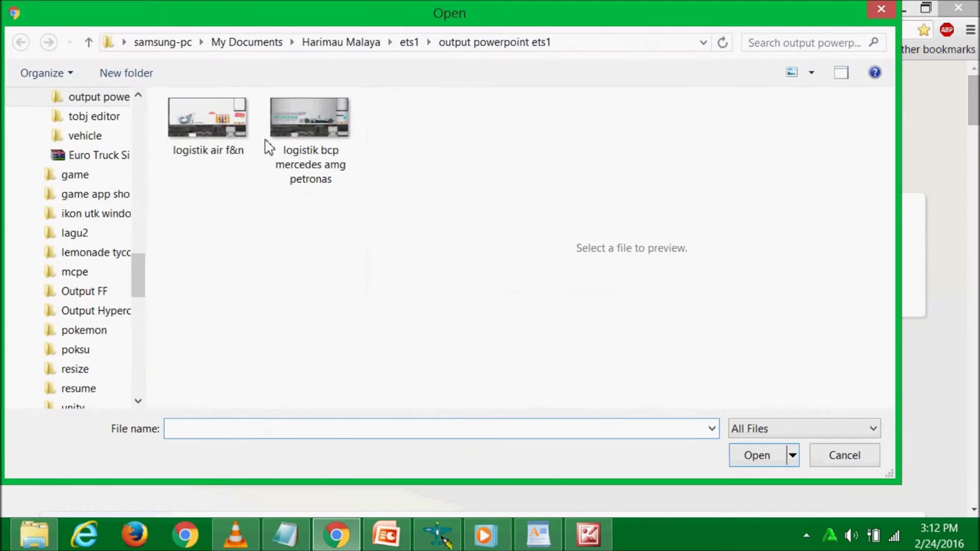
click(428, 42)
click(474, 170)
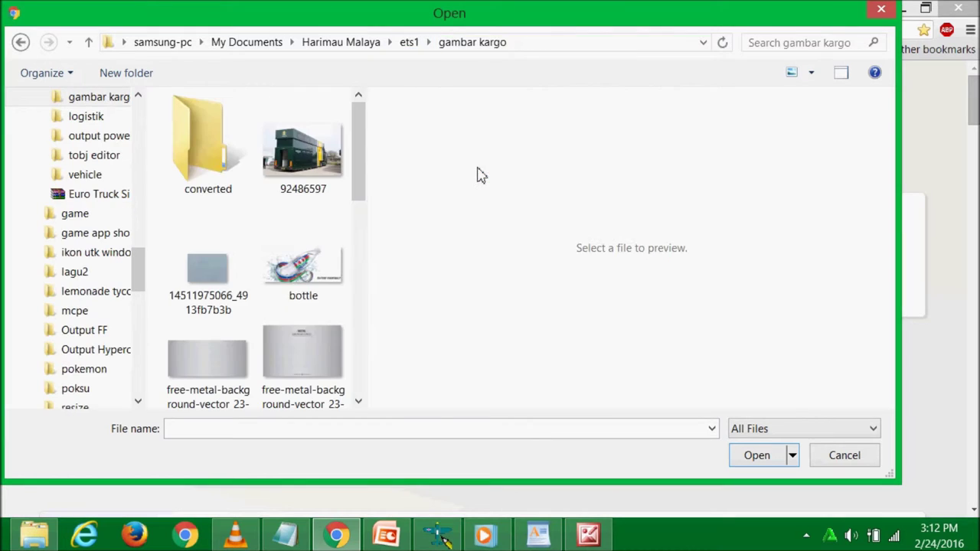
click(306, 176)
scroll(306, 176, down, 5)
scroll(253, 153, up, 1)
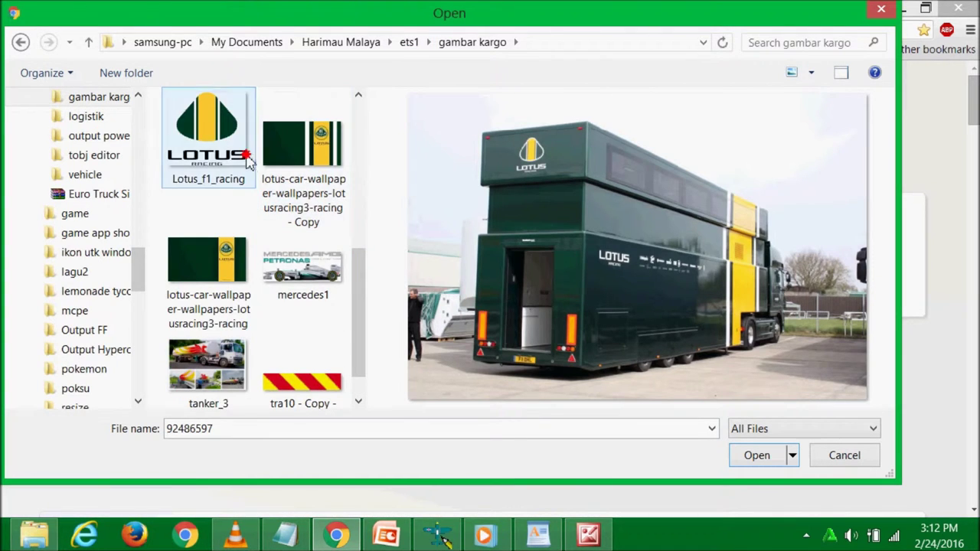
- Duplicate the Lotus_f1_racing picture file and open the copy in Microsoft Office Picture Manager
click(246, 159)
key(ctrl+c)
key(ctrl+v)
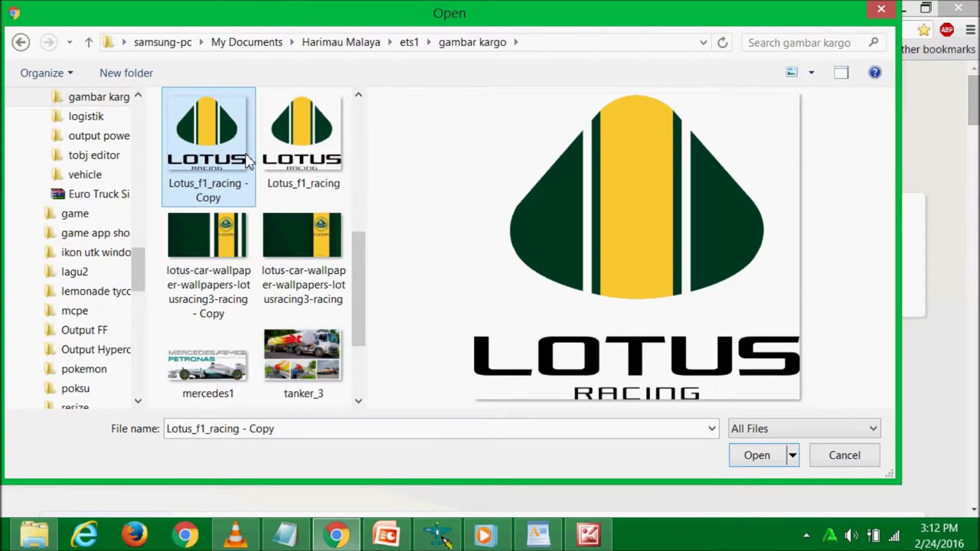
click(295, 163)
click(205, 167)
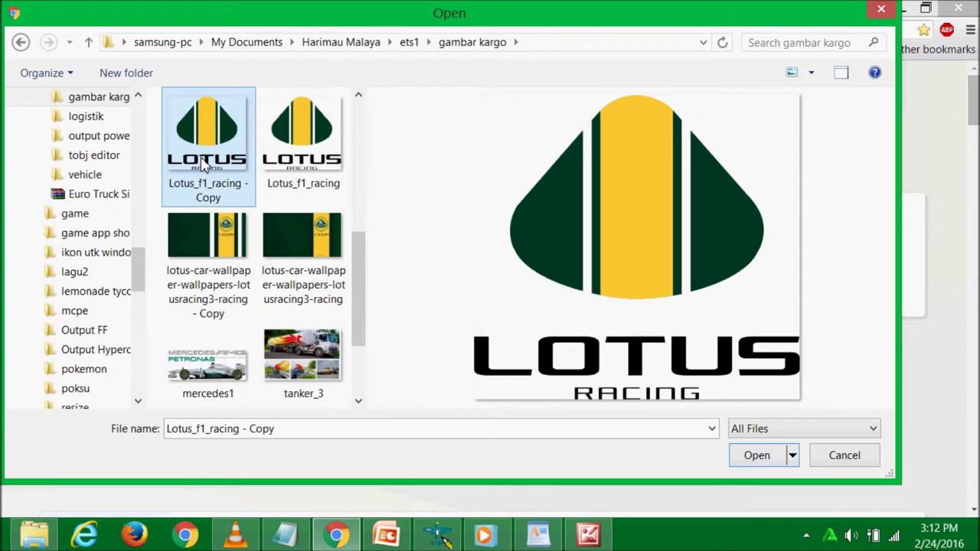
right_click(228, 190)
click(261, 158)
- Crop 787 pixels off the top of the picture to keep only the LOTUS RACING lettering
click(474, 54)
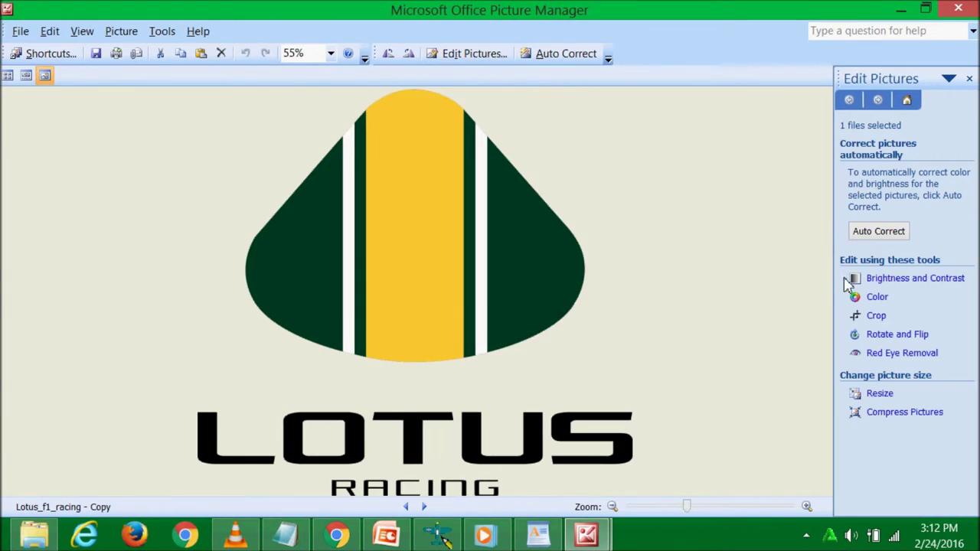
click(874, 320)
drag(429, 94, 509, 396)
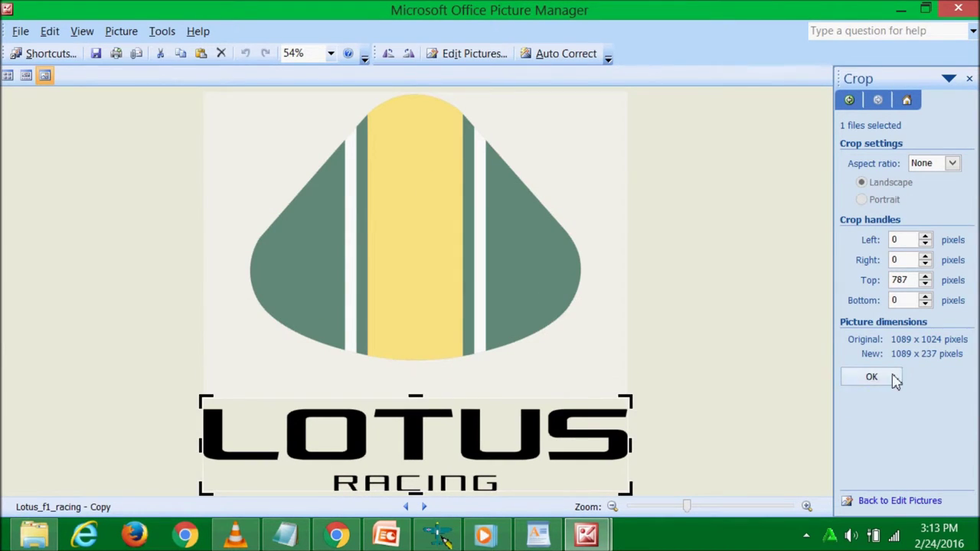
click(872, 377)
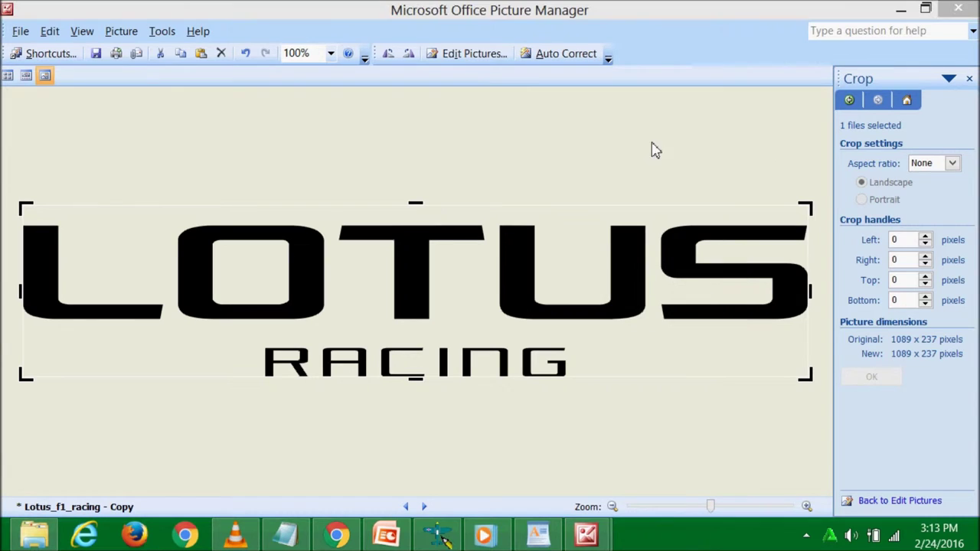
- Save the cropped lettering picture while closing it, and cancel the Clipping Magic image upload
click(959, 8)
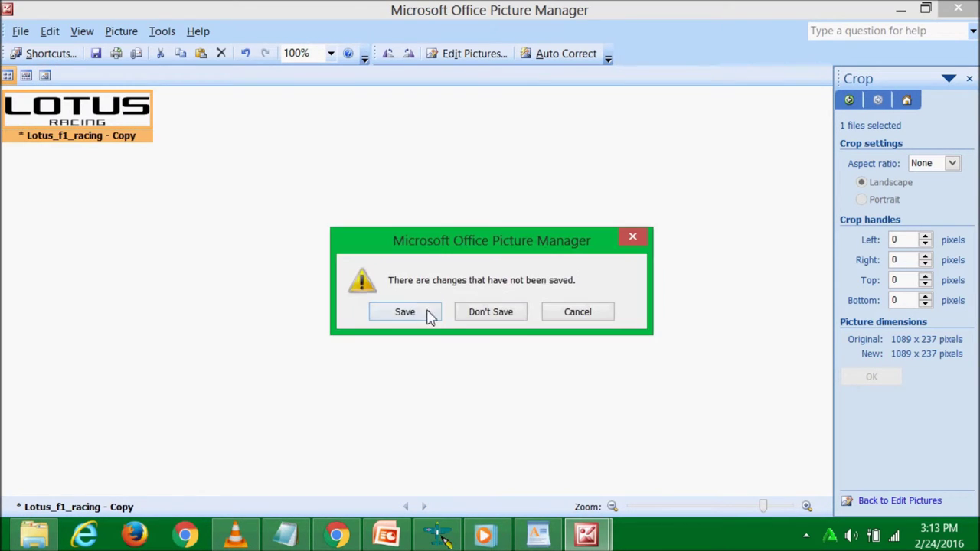
click(426, 314)
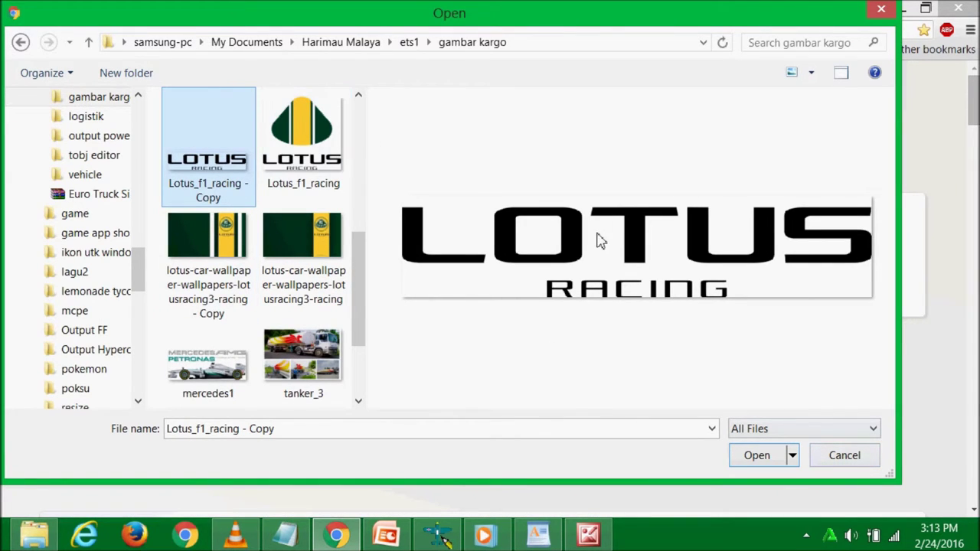
click(838, 462)
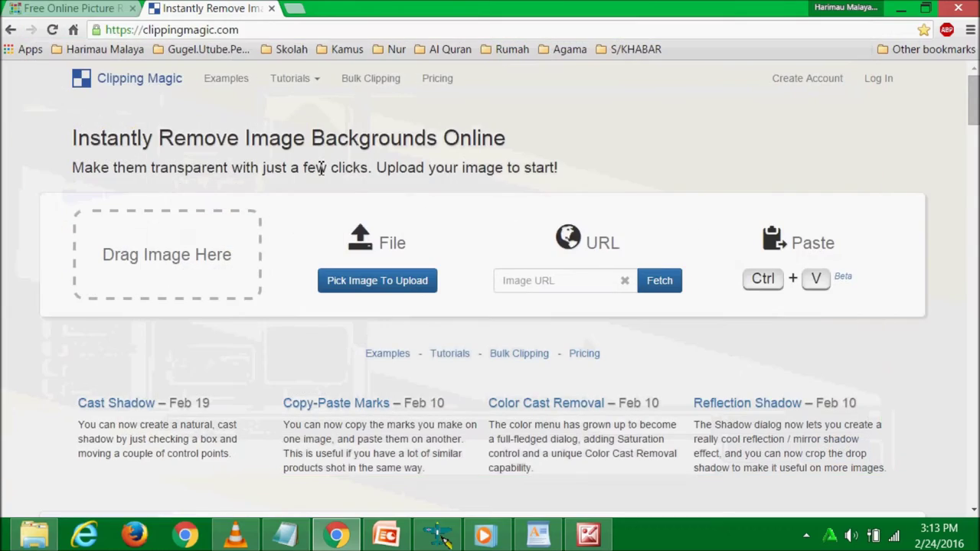
- Switch to PowerPoint and select the orange rectangle on the lower half of the trailer side, enlarged for editing
click(901, 8)
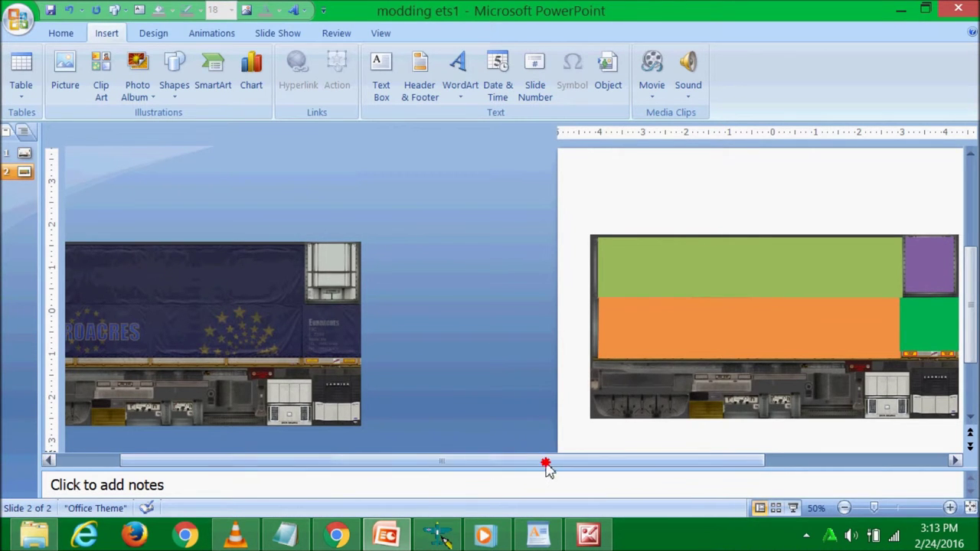
drag(546, 462, 653, 469)
click(590, 312)
double_click(597, 329)
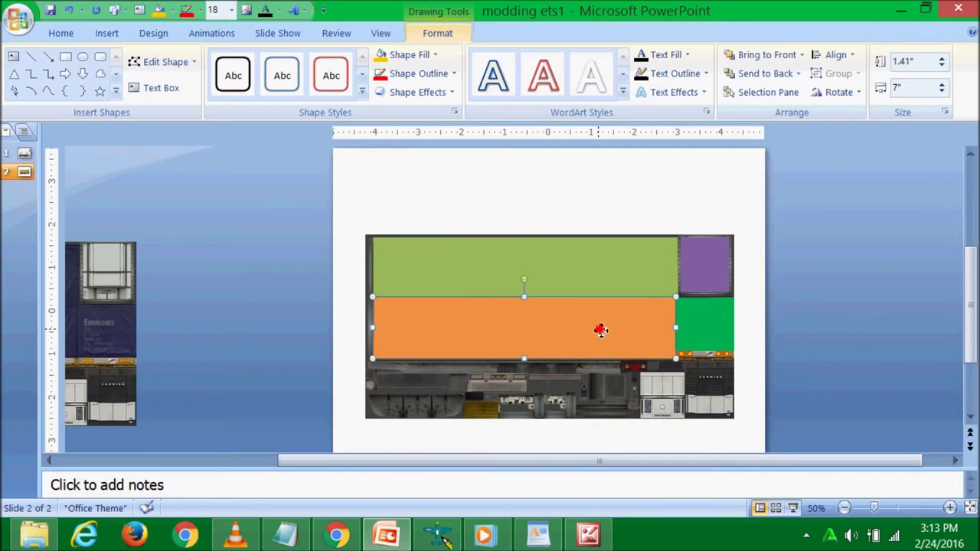
click(289, 282)
click(521, 339)
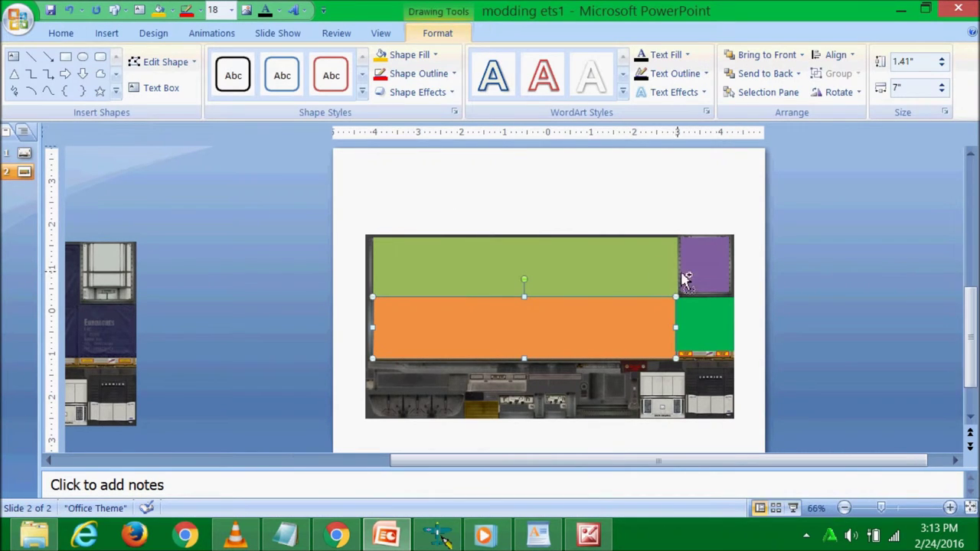
scroll(731, 293, up, 3)
scroll(731, 293, up, 3)
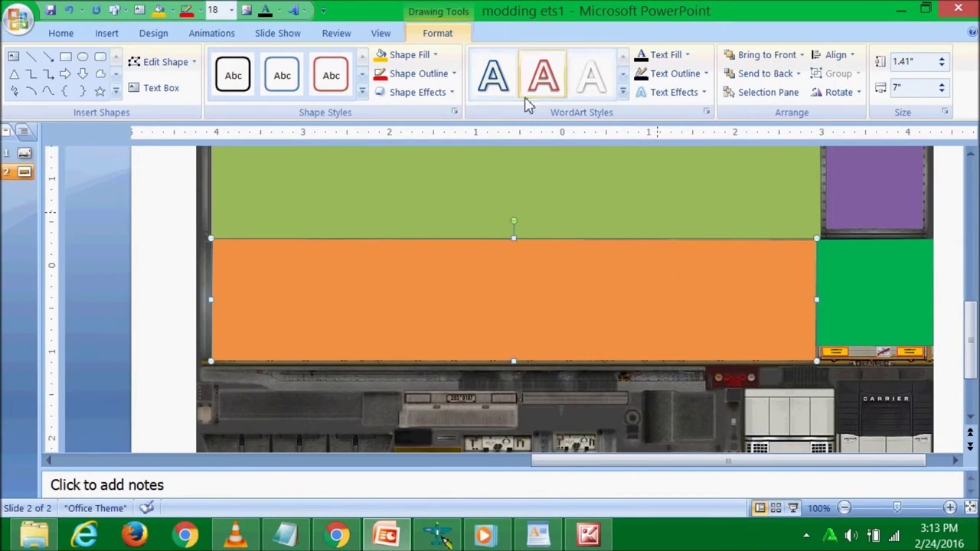
- Try filling the orange rectangle with the uncropped lotus-car-wallpaper-wallpapers-lotusracing3-racing - Copy picture, and undo the fill
click(429, 55)
click(441, 251)
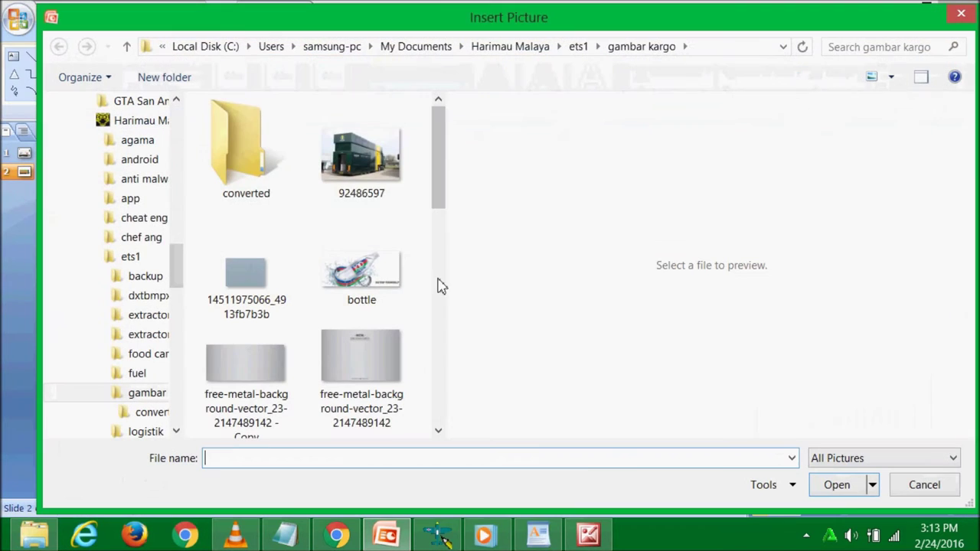
drag(435, 165, 457, 304)
double_click(275, 264)
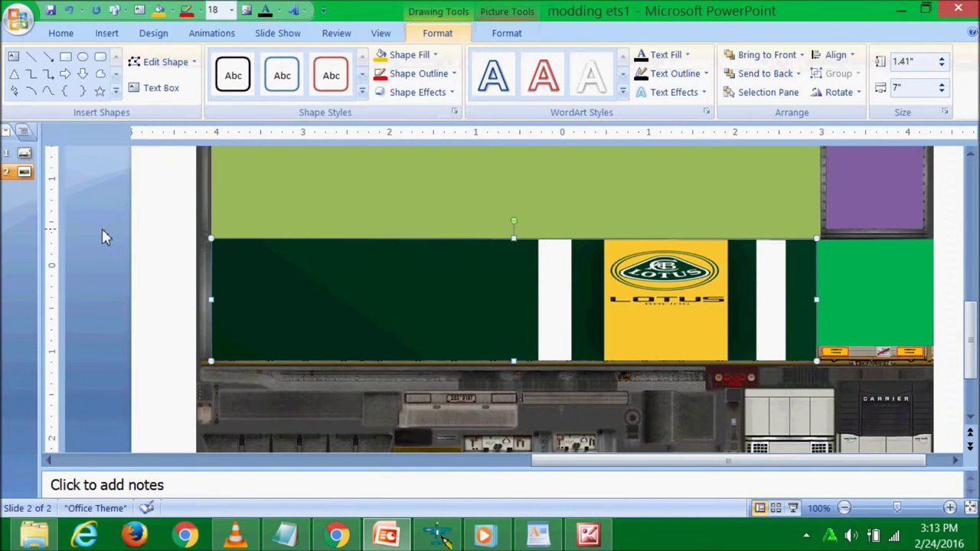
click(101, 230)
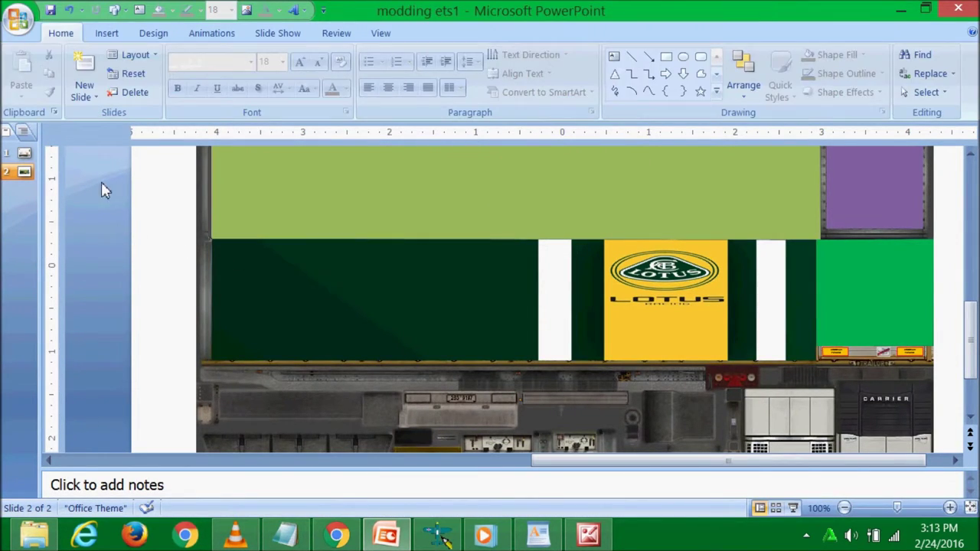
click(68, 11)
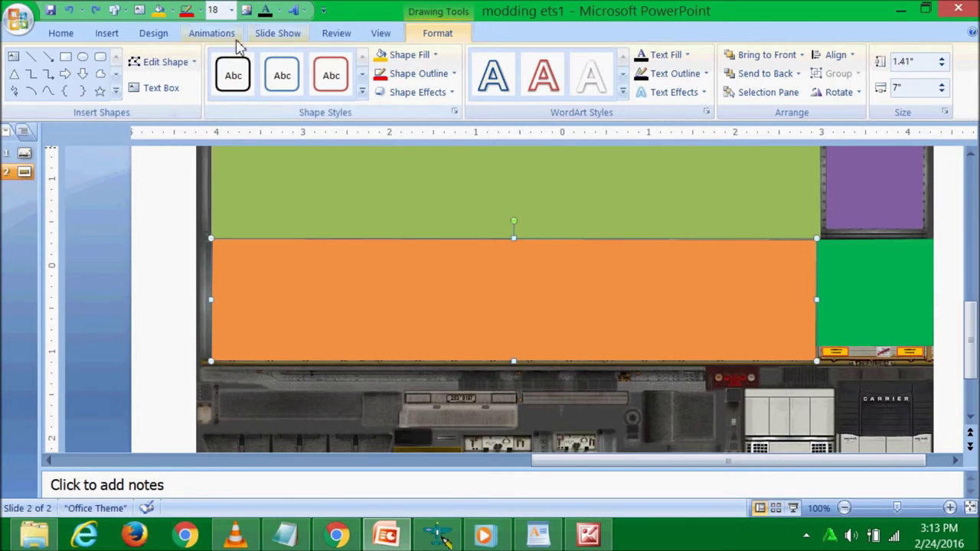
- While choosing a picture fill for the orange rectangle, duplicate lotus-car-wallpaper-wallpapers-lotusracing3-racing - Copy and open the duplicate for editing in Picture Manager
click(408, 55)
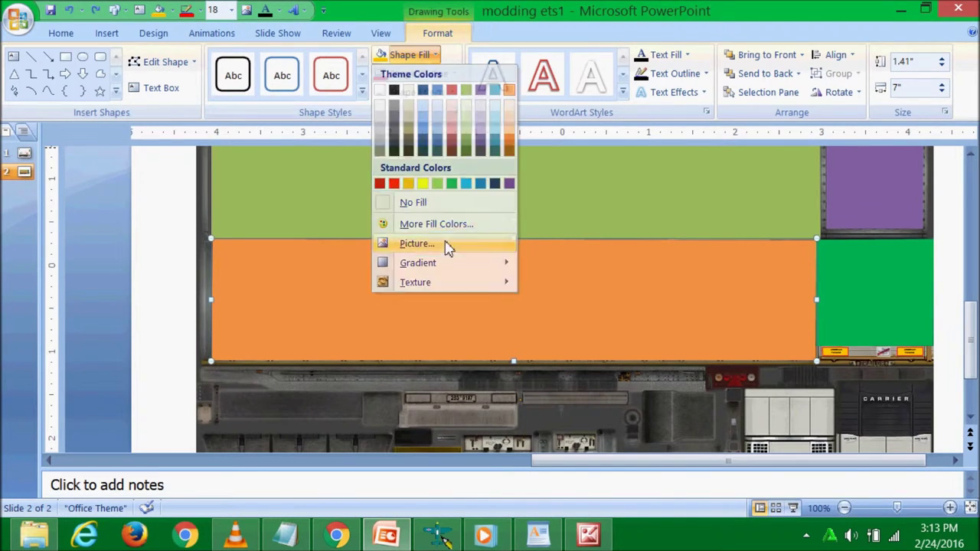
click(447, 245)
click(361, 169)
scroll(378, 191, down, 10)
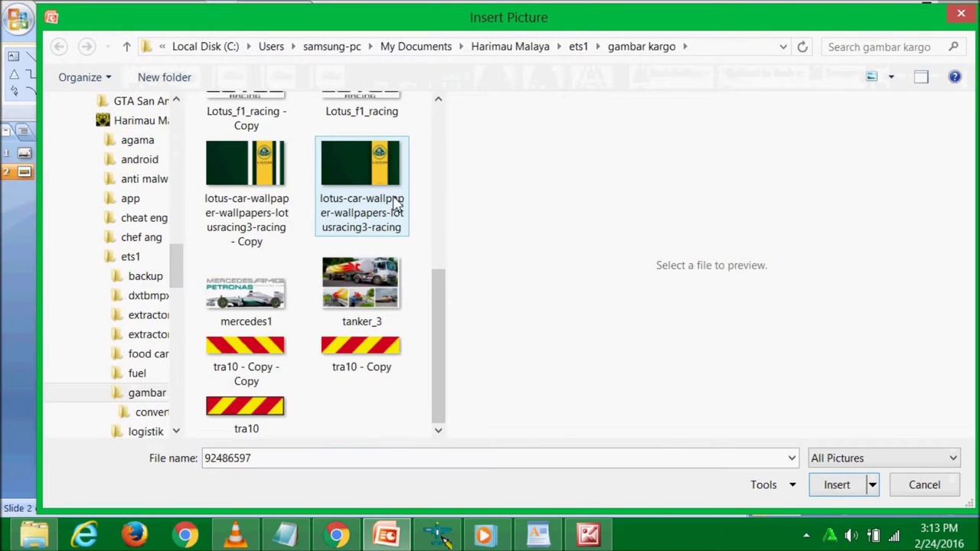
click(236, 168)
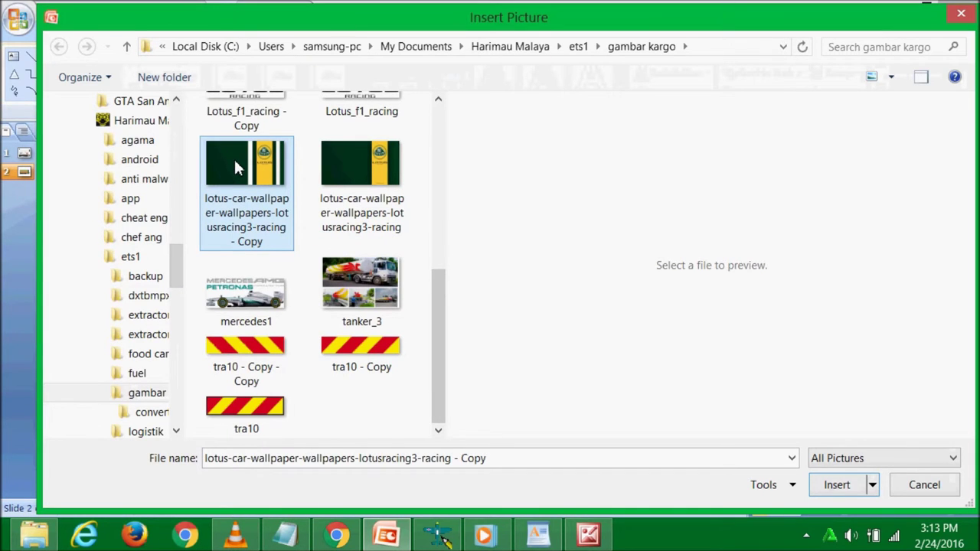
key(ctrl+c)
key(ctrl+v)
right_click(245, 154)
click(291, 154)
click(476, 55)
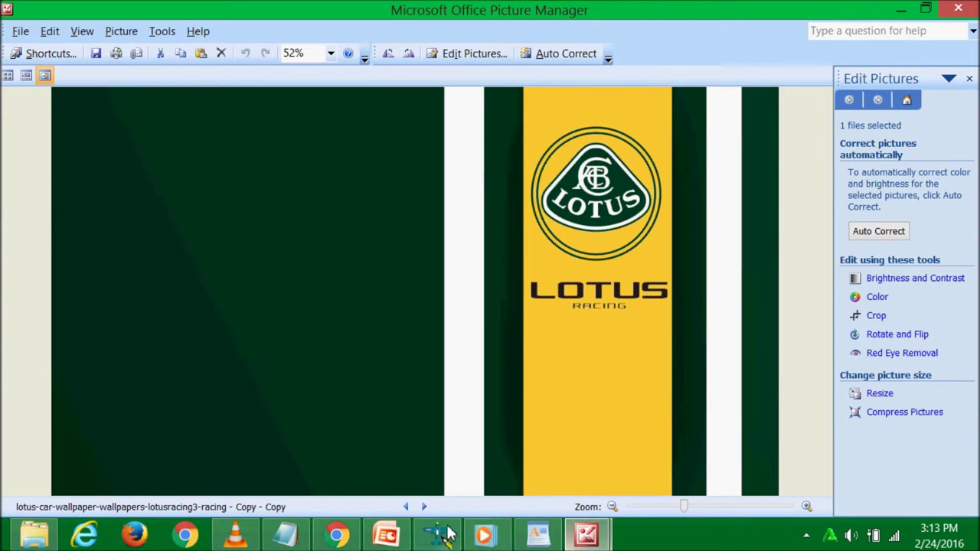
- Close the extra Picture Manager window with the truck photo and return to the duplicated Lotus wallpaper
mouse_move(593, 537)
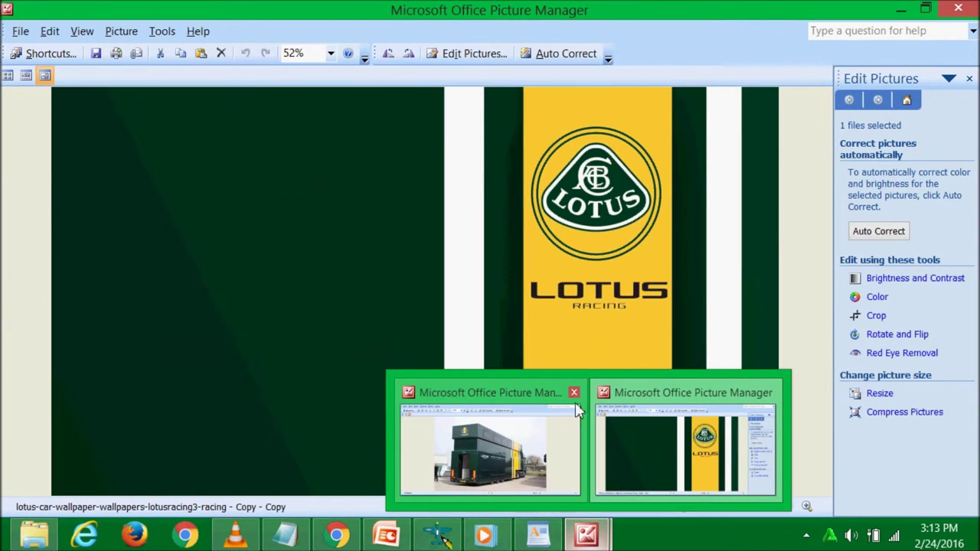
click(575, 406)
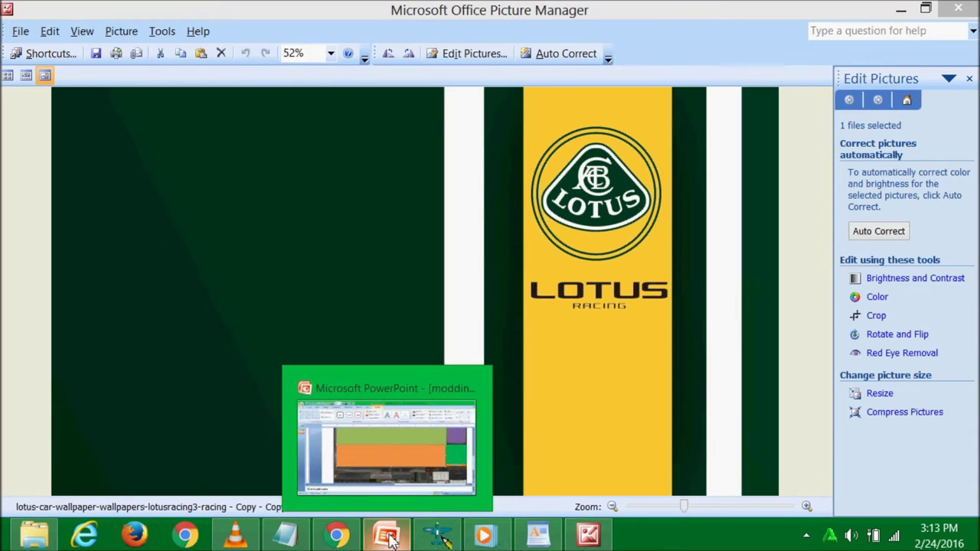
click(387, 445)
click(538, 534)
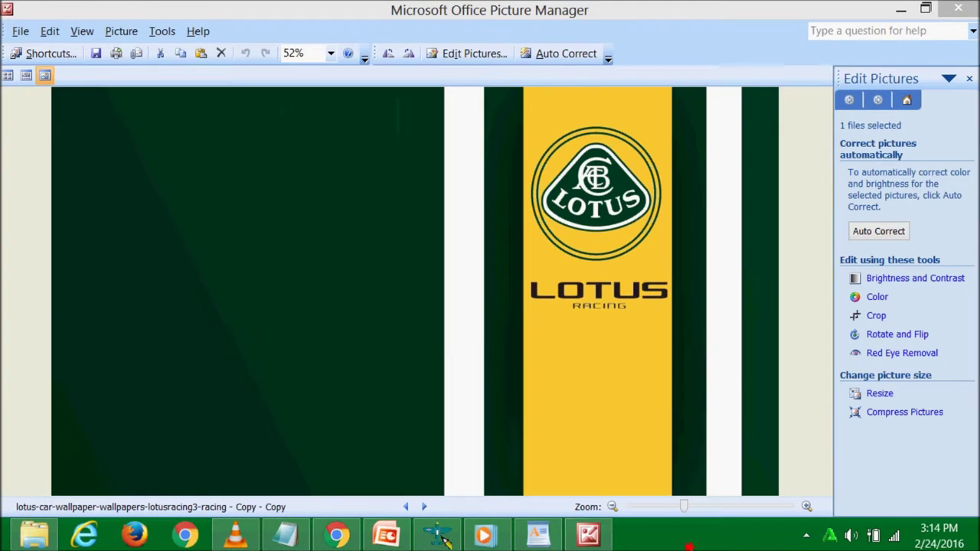
- Crop the duplicated Lotus wallpaper by 74 pixels at the top and 459 pixels at the bottom
click(877, 317)
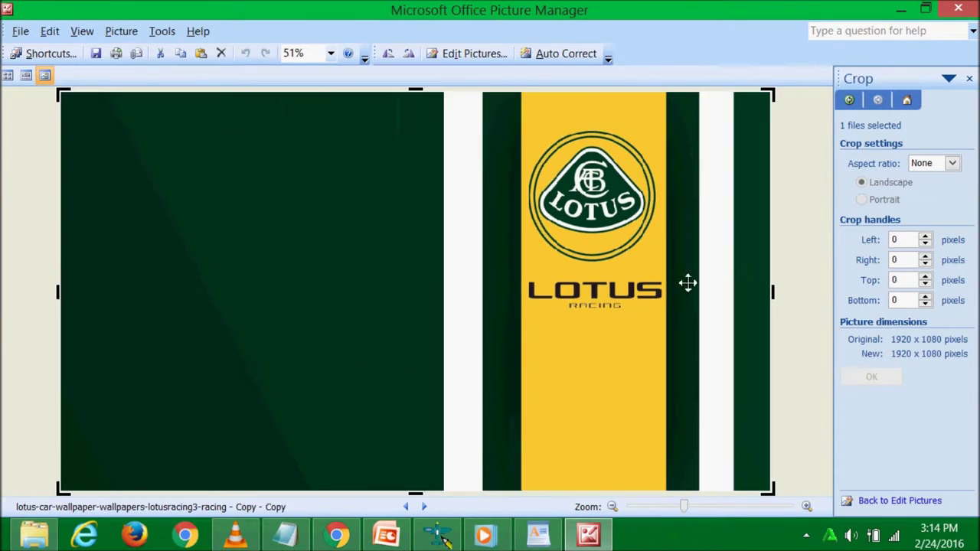
drag(416, 495, 443, 314)
drag(424, 93, 436, 118)
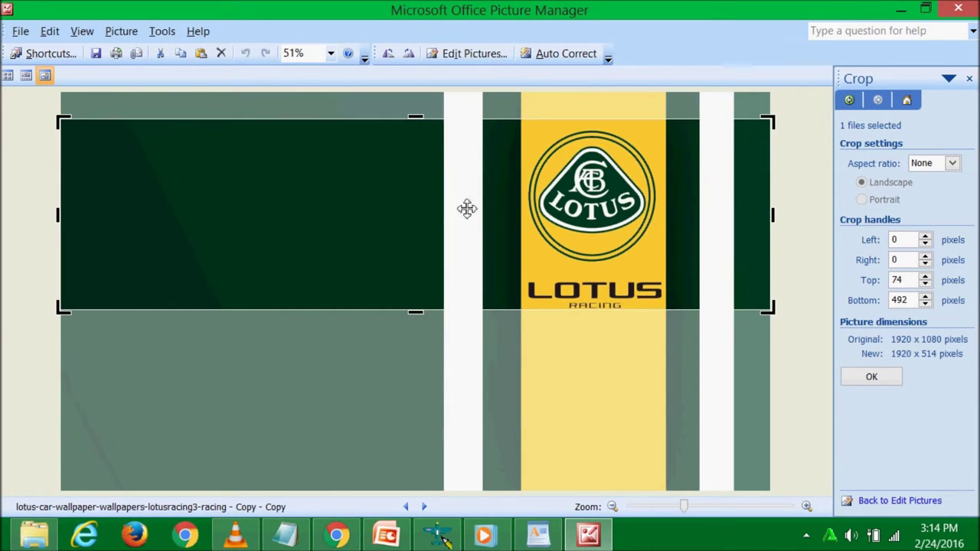
drag(418, 310, 420, 325)
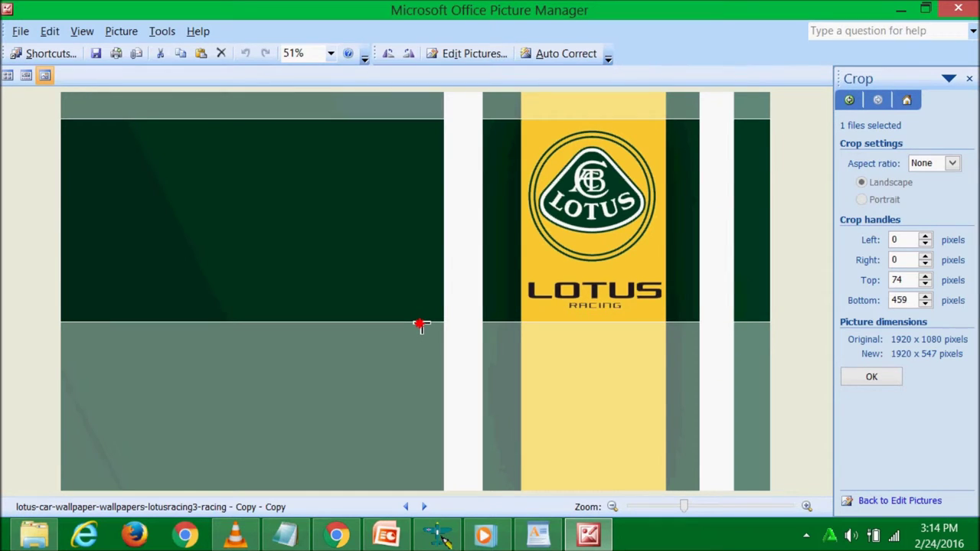
drag(420, 325, 420, 325)
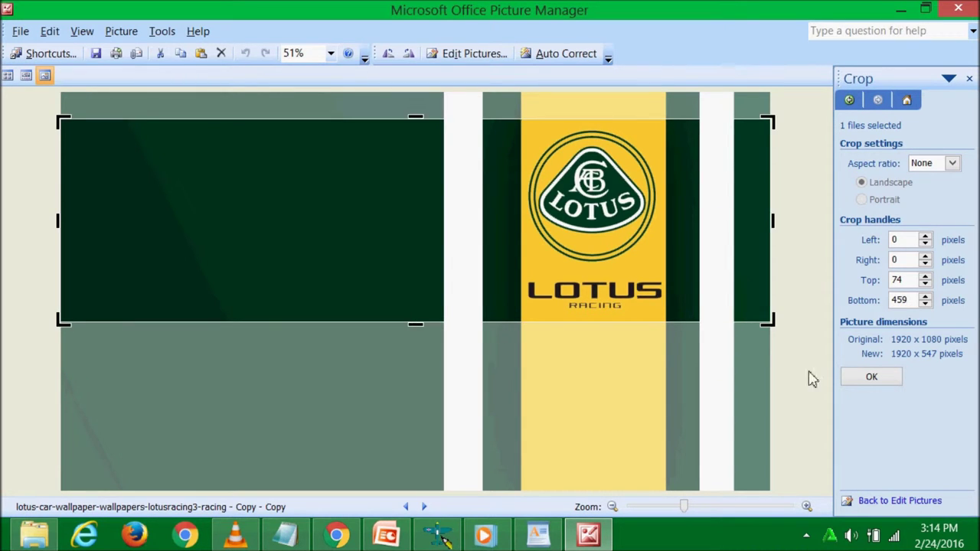
click(872, 377)
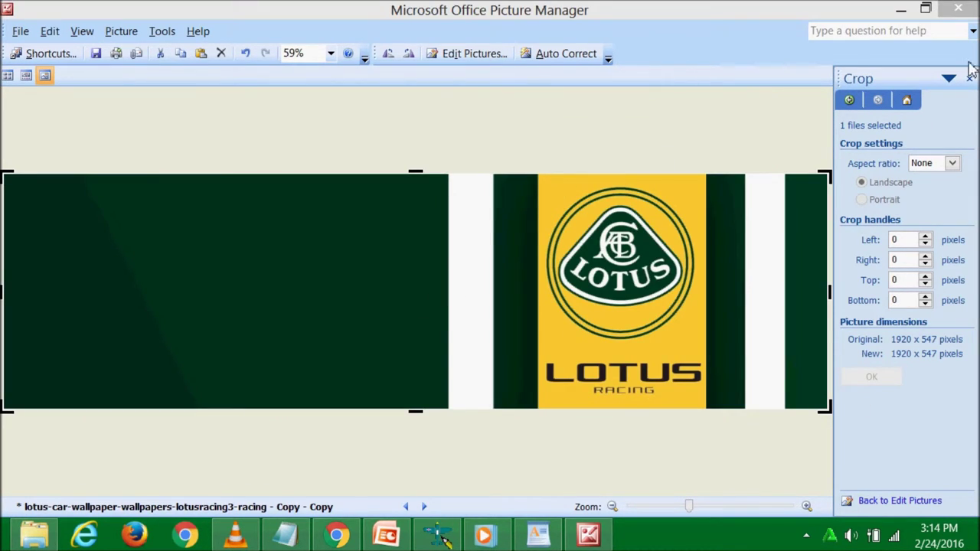
- Save the cropped Lotus wallpaper and use it as the picture fill of the orange rectangle
click(959, 8)
click(412, 315)
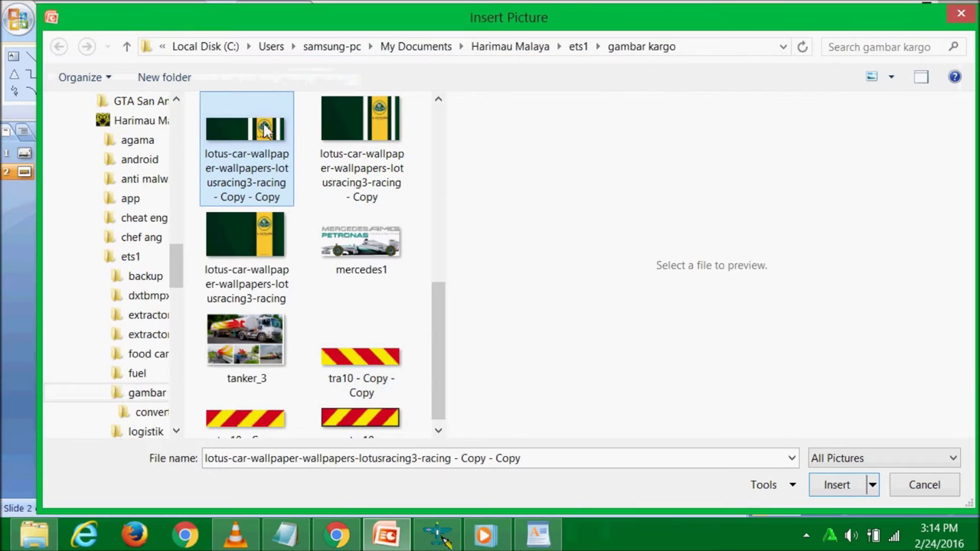
double_click(262, 129)
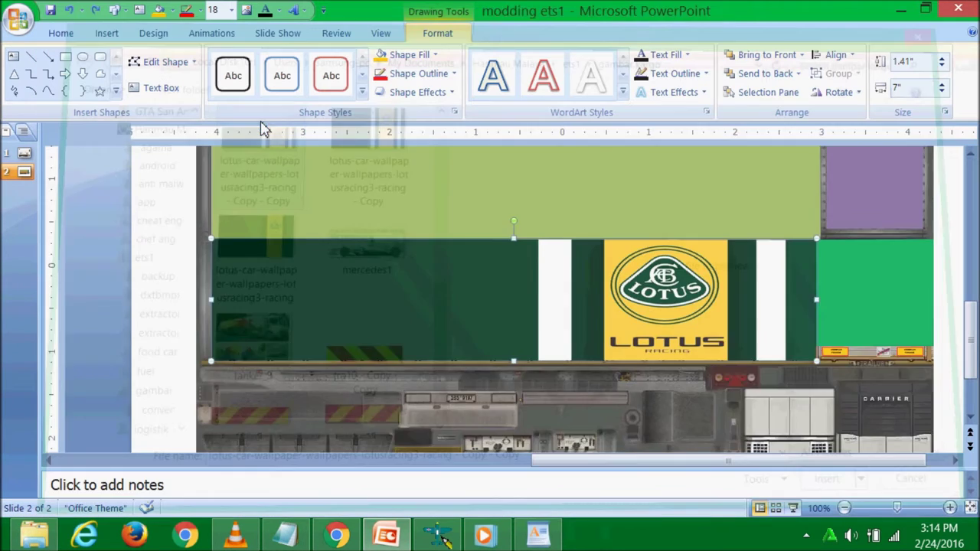
click(150, 302)
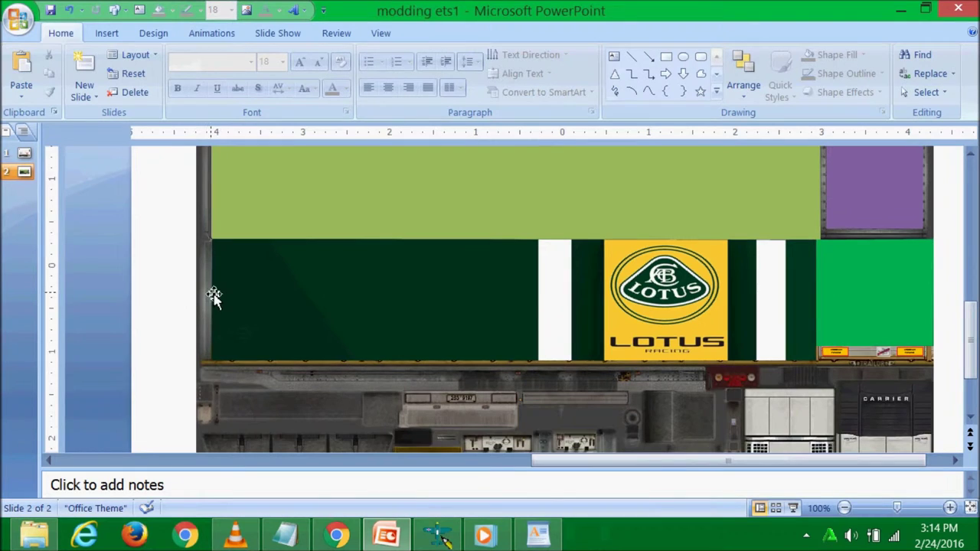
- Open the standard palette of additional fill colors for the light green rectangle above the Lotus panel, keeping the panel in view
scroll(215, 297, up, 1)
double_click(323, 212)
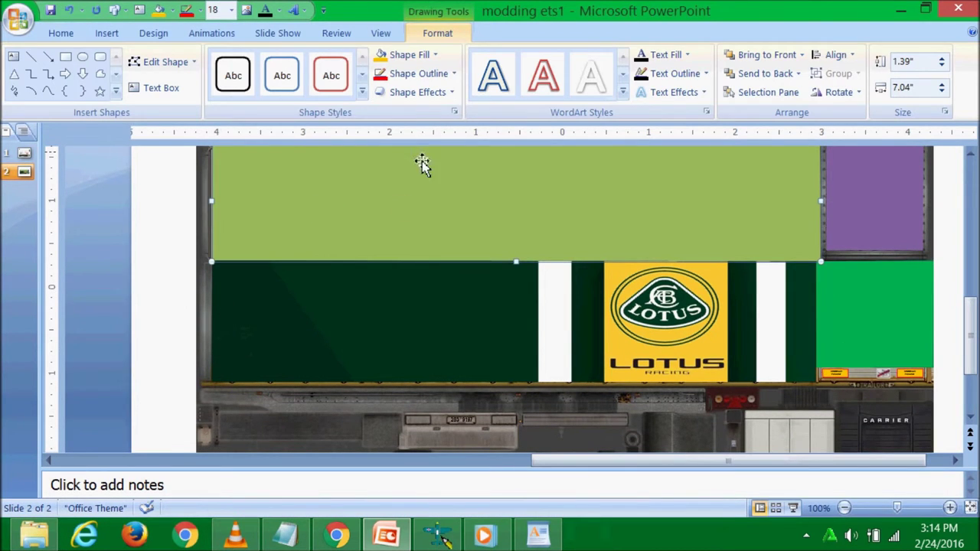
click(409, 58)
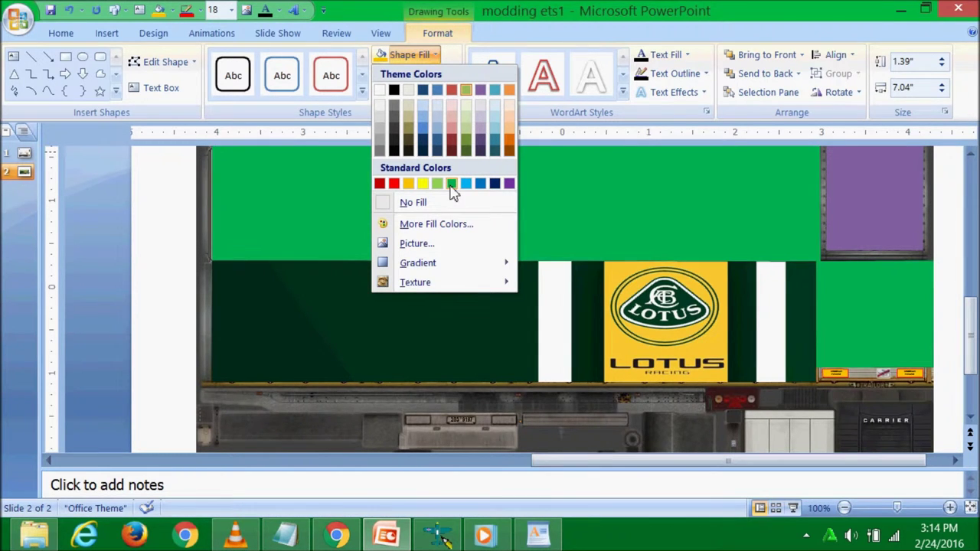
mouse_move(446, 272)
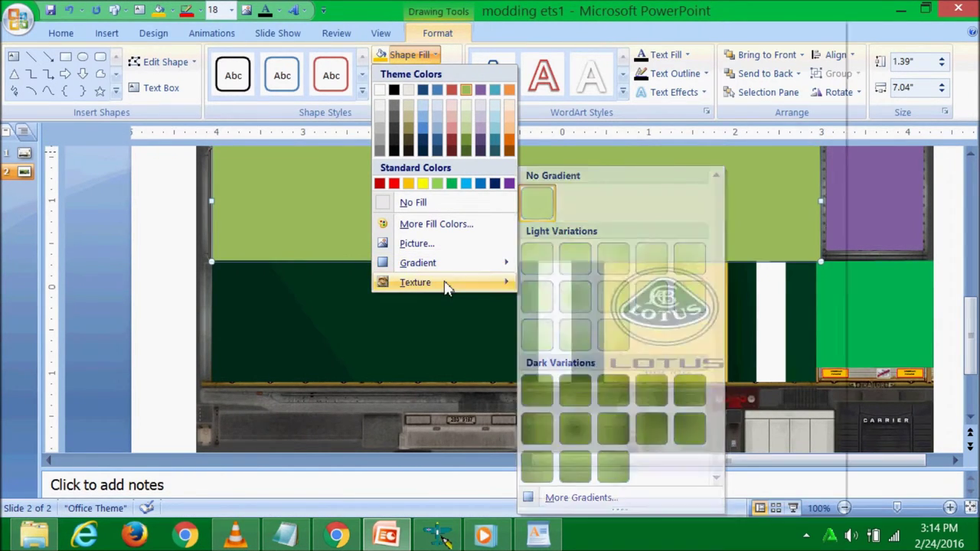
click(445, 224)
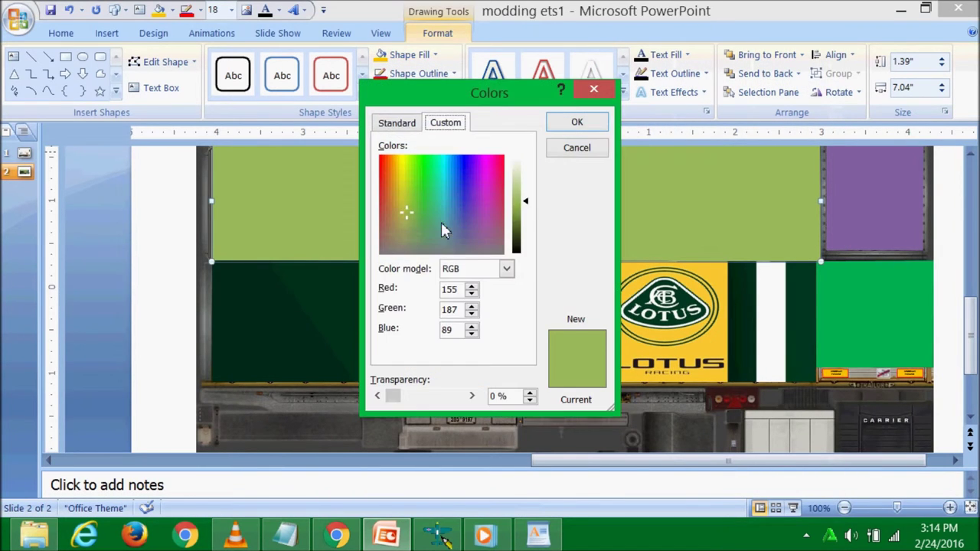
click(398, 124)
drag(439, 99, 98, 117)
click(619, 248)
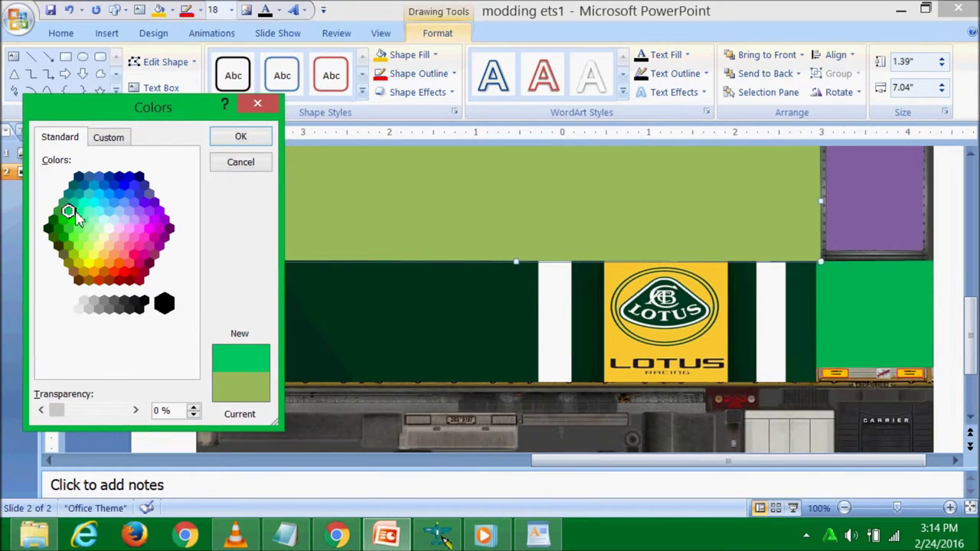
- Try the darkest green of the standard palette as the light green rectangle's fill, and undo it
click(54, 223)
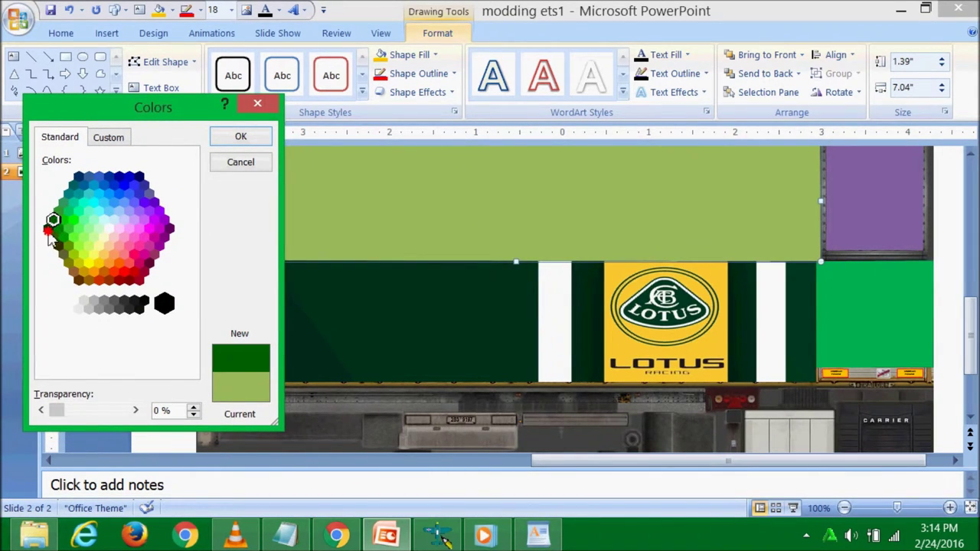
click(58, 246)
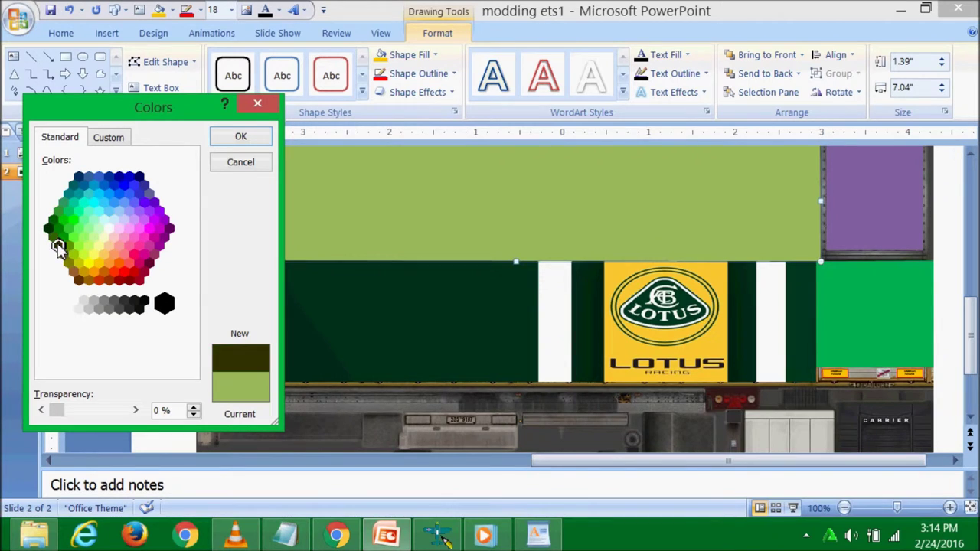
click(53, 236)
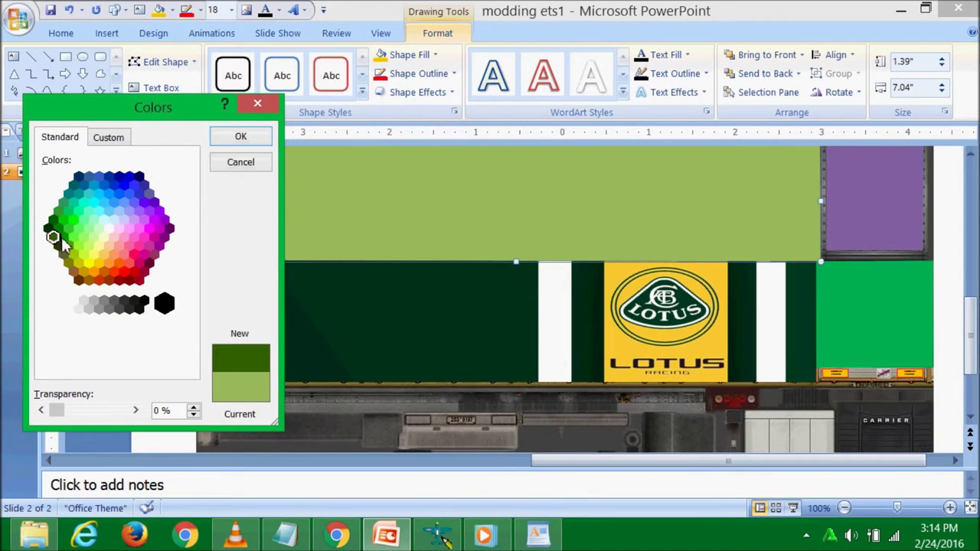
click(57, 246)
click(53, 236)
click(58, 229)
click(48, 230)
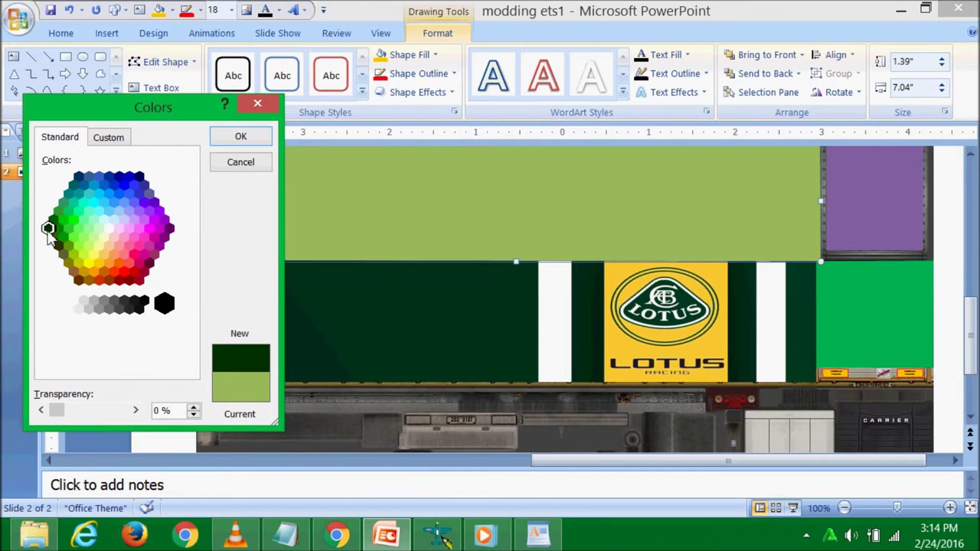
click(240, 137)
scroll(344, 206, up, 3)
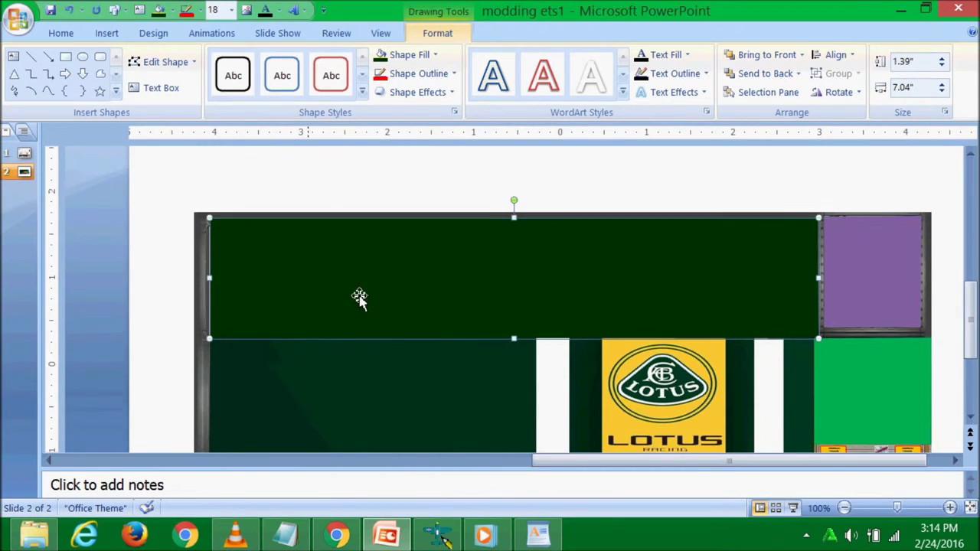
click(141, 309)
scroll(140, 309, down, 1)
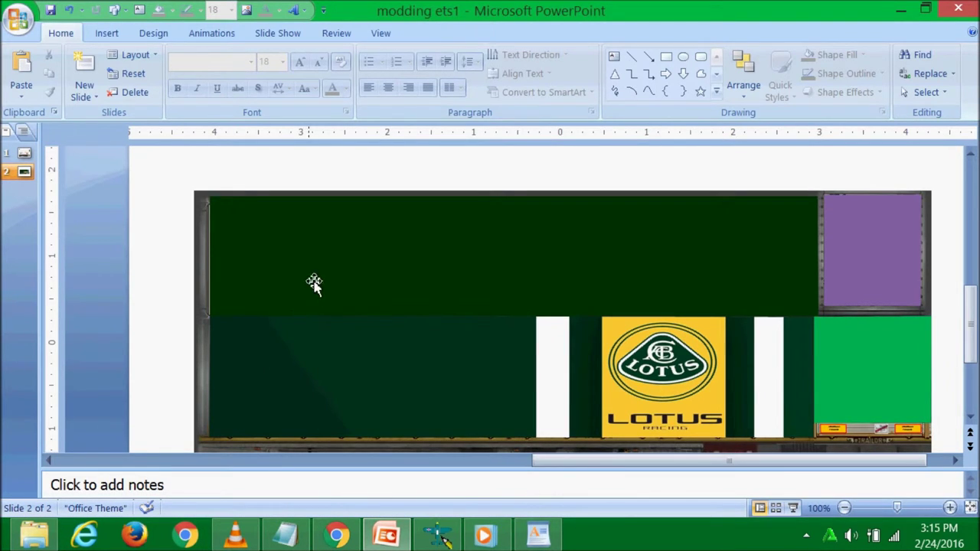
click(68, 10)
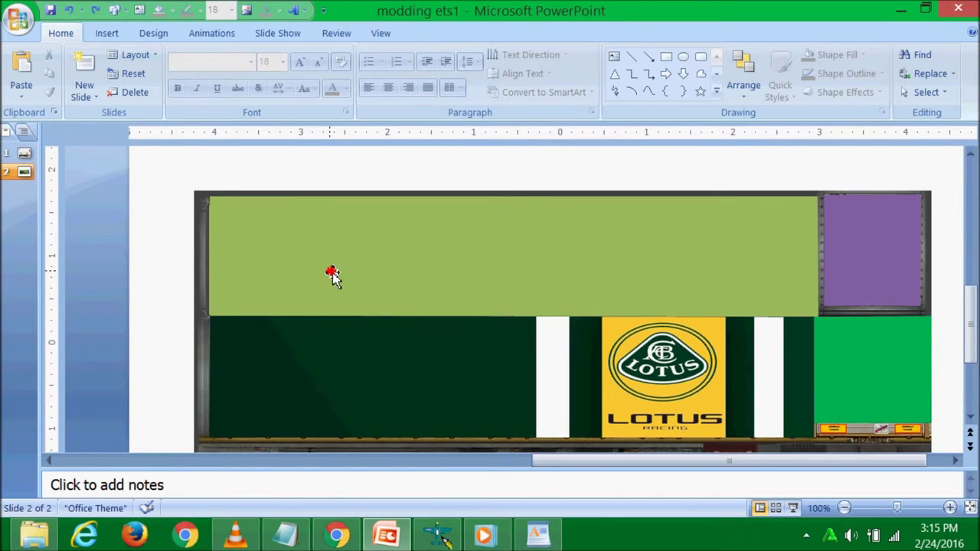
- Select the light green, bright green and purple rectangles together and open the picture chooser for their fill
click(361, 275)
scroll(363, 275, down, 1)
shift+click(870, 342)
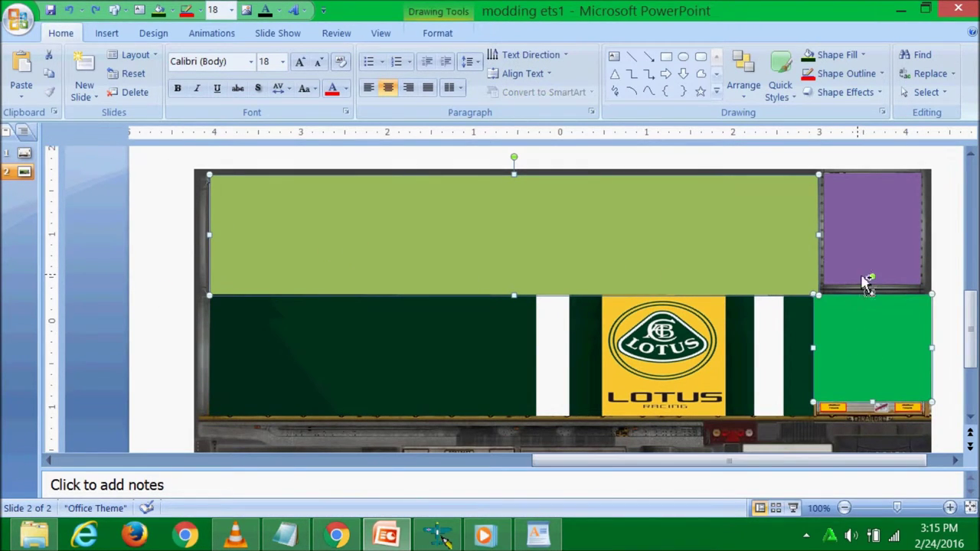
double_click(861, 245)
click(406, 55)
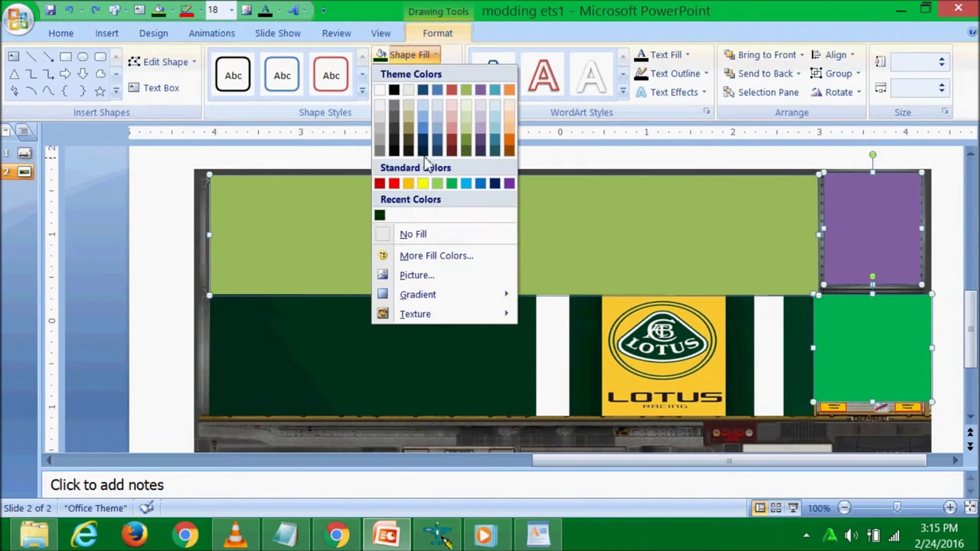
click(428, 275)
- Duplicate the cropped Lotus wallpaper "Copy - Copy" in the gambar kargo folder and open the duplicate for cropping in Picture Manager
drag(440, 185, 444, 368)
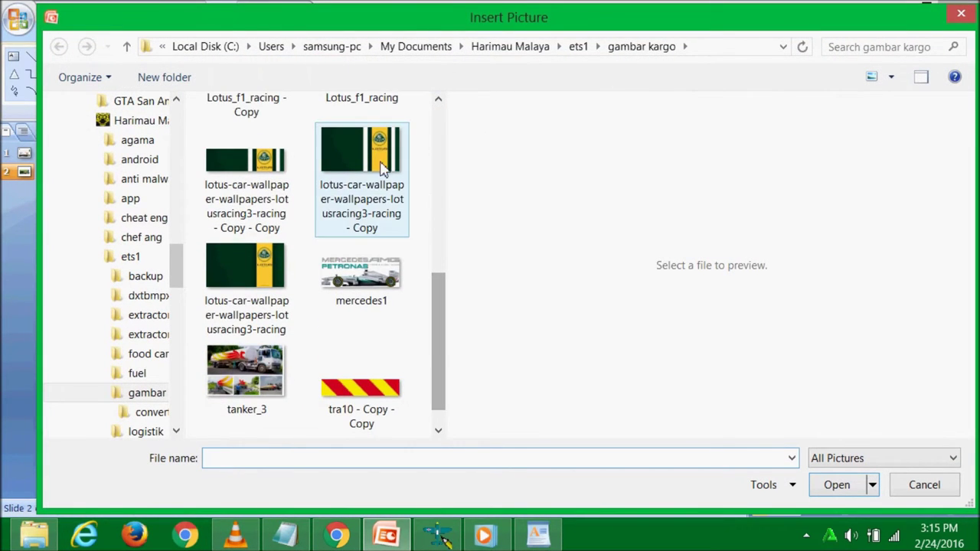
click(269, 280)
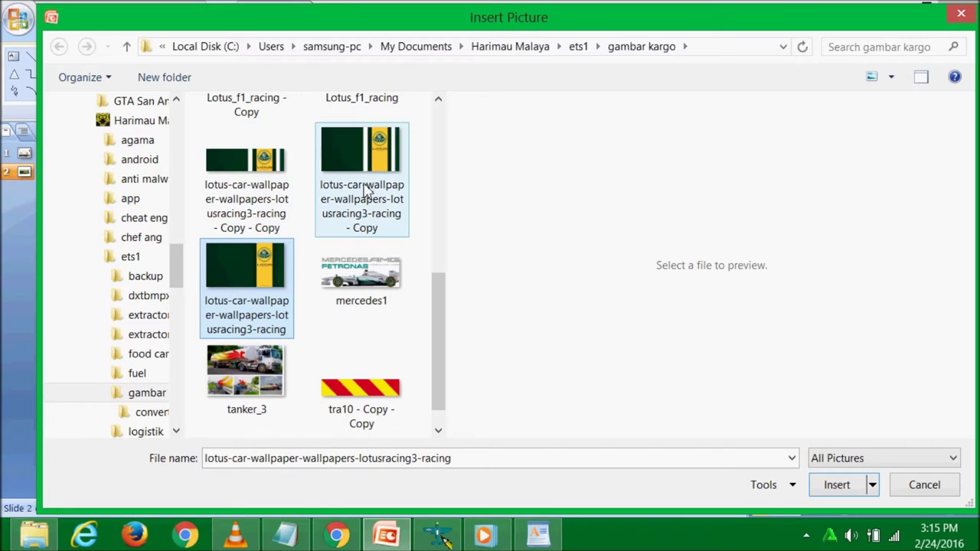
click(291, 192)
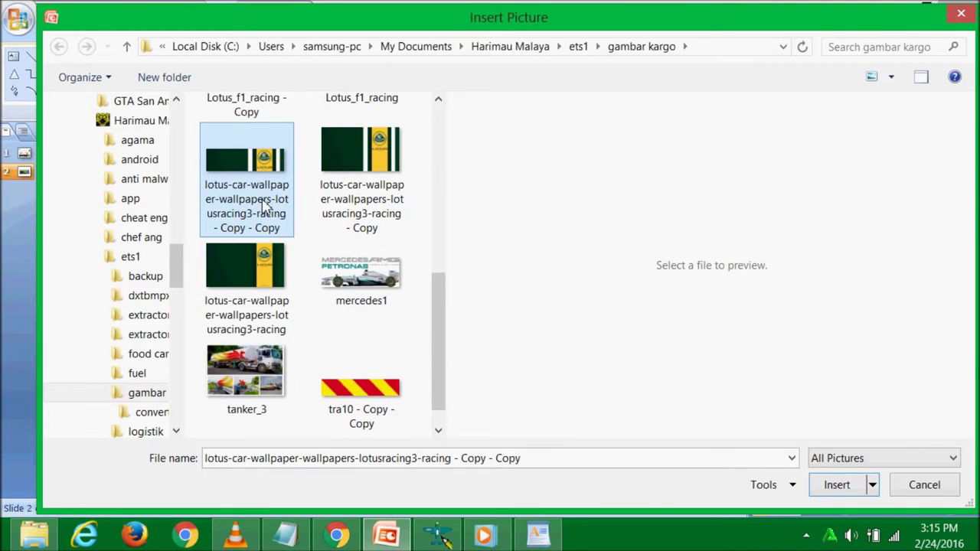
key(ctrl+v)
right_click(271, 223)
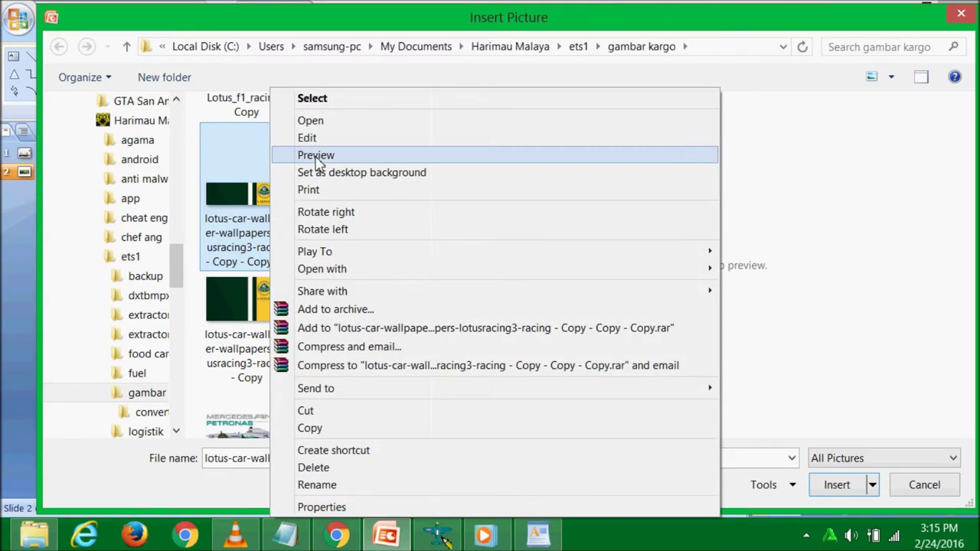
click(316, 156)
click(475, 52)
click(872, 317)
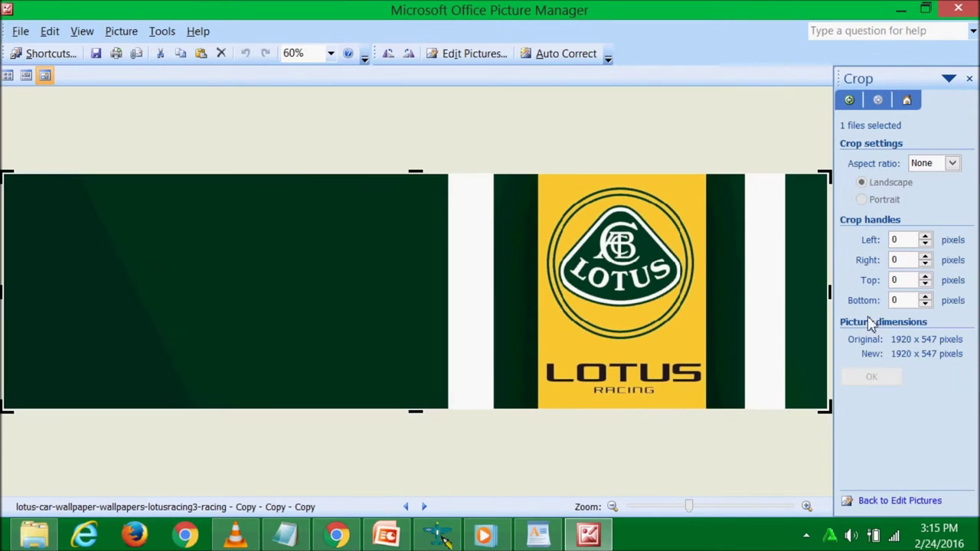
- Crop the duplicate to its plain dark green area of 1001 x 479 pixels, trimming 20 pixels left, 899 right and 34 at the top
drag(829, 292, 446, 306)
drag(210, 176, 221, 187)
drag(4, 296, 11, 297)
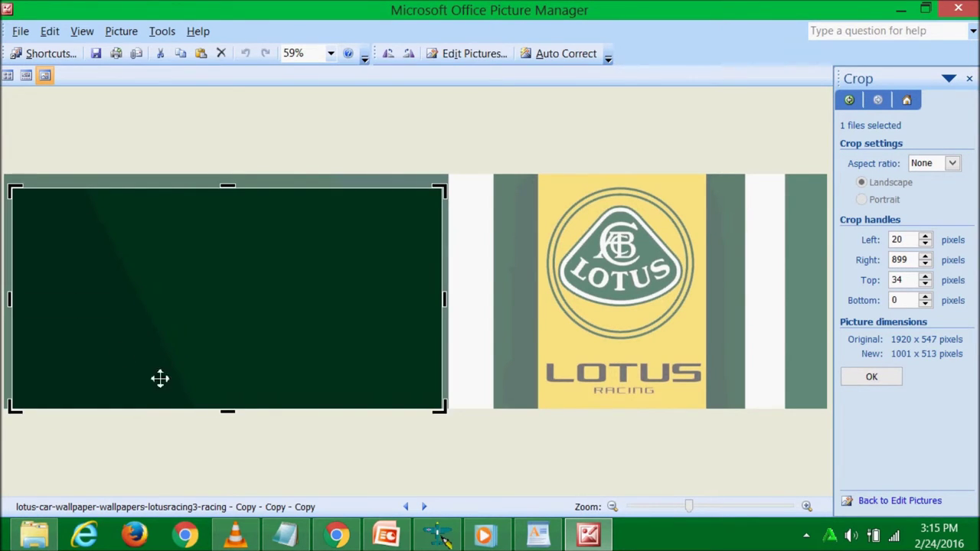
click(876, 376)
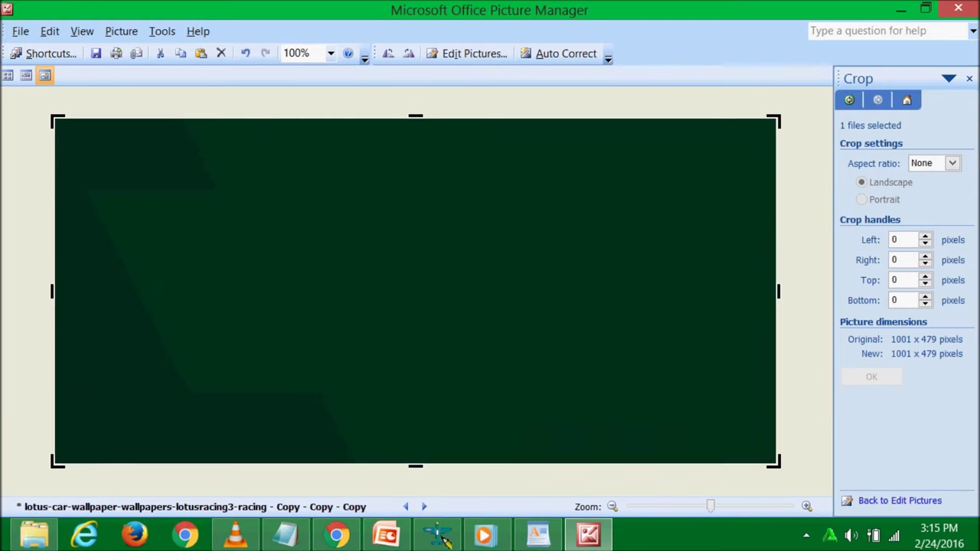
- Save the plain green crop and use it as the picture fill of the three selected rectangles
click(958, 9)
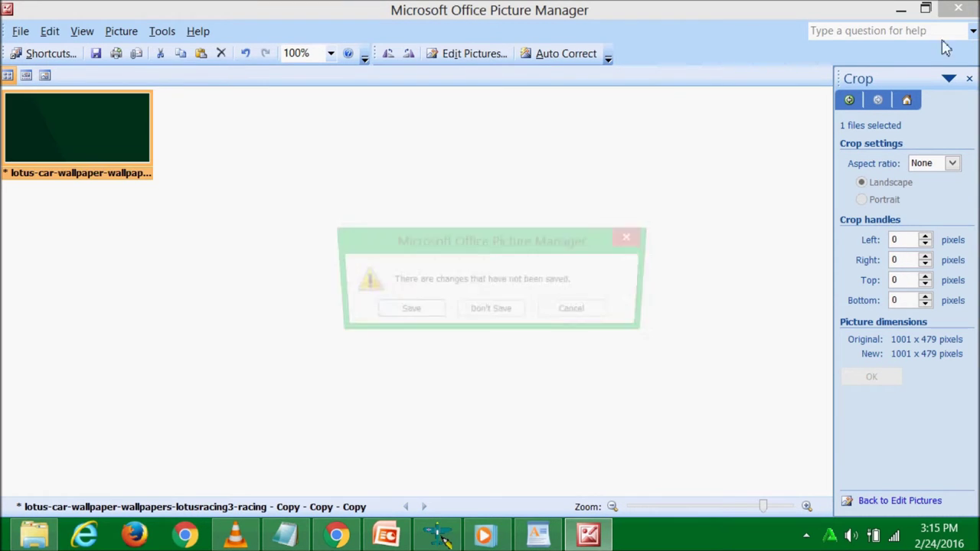
click(427, 313)
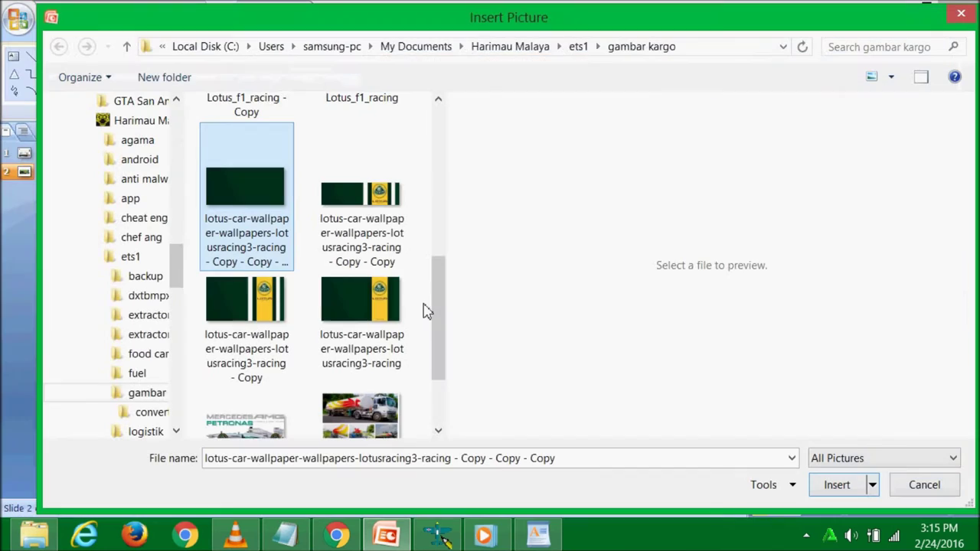
double_click(255, 196)
click(172, 244)
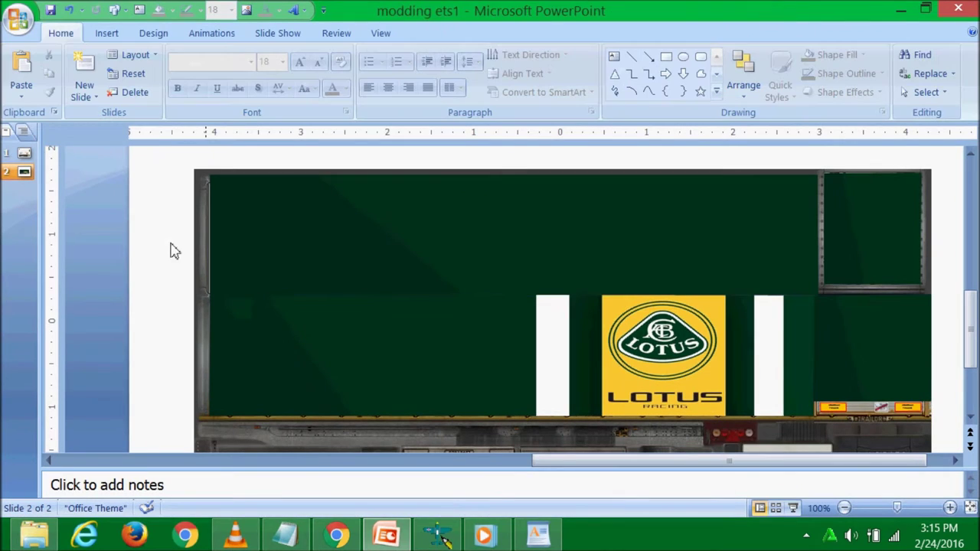
click(189, 243)
click(140, 242)
drag(748, 461, 770, 461)
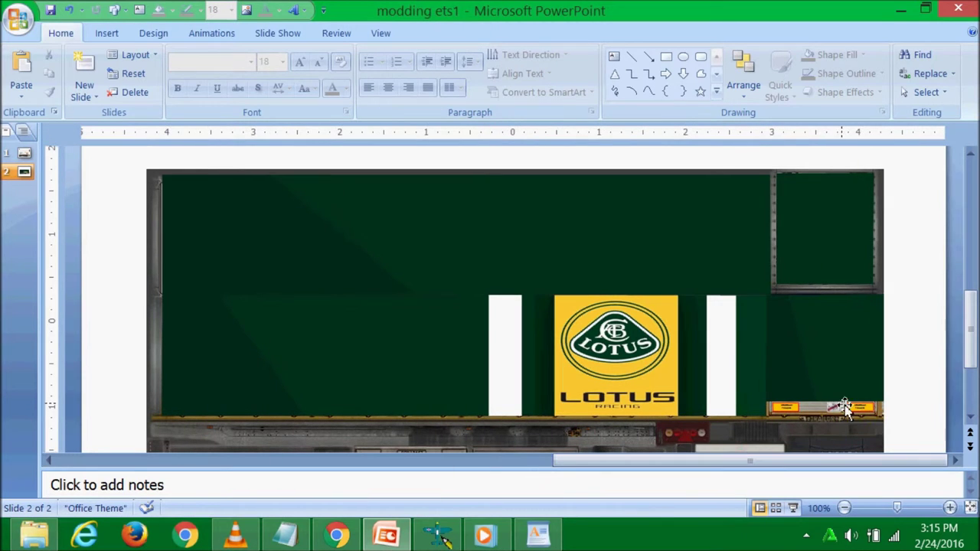
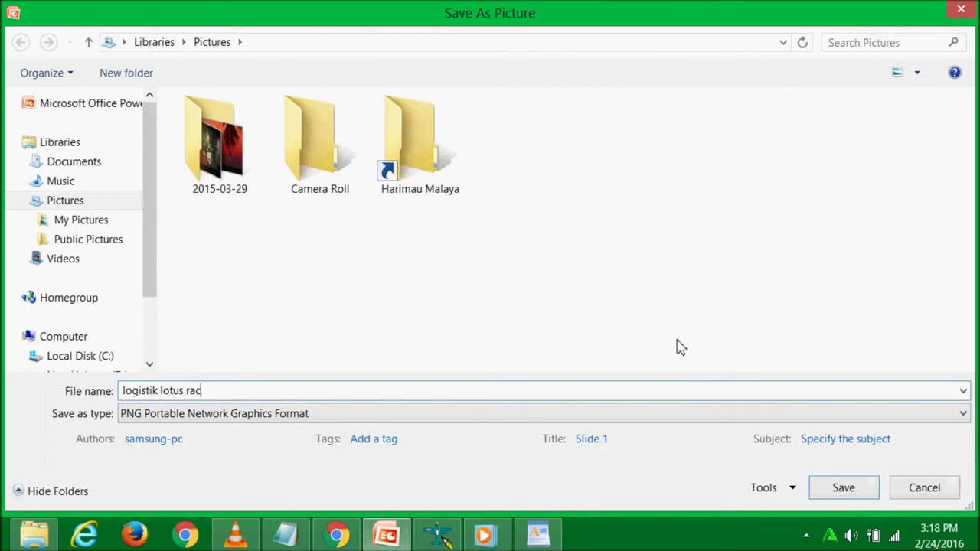
- Save the trailer design as the PNG picture "logistik lotus racing ganti euroacres" in the output powerpoint ets1 folder
text(istik lotus racing ganti euroacres)
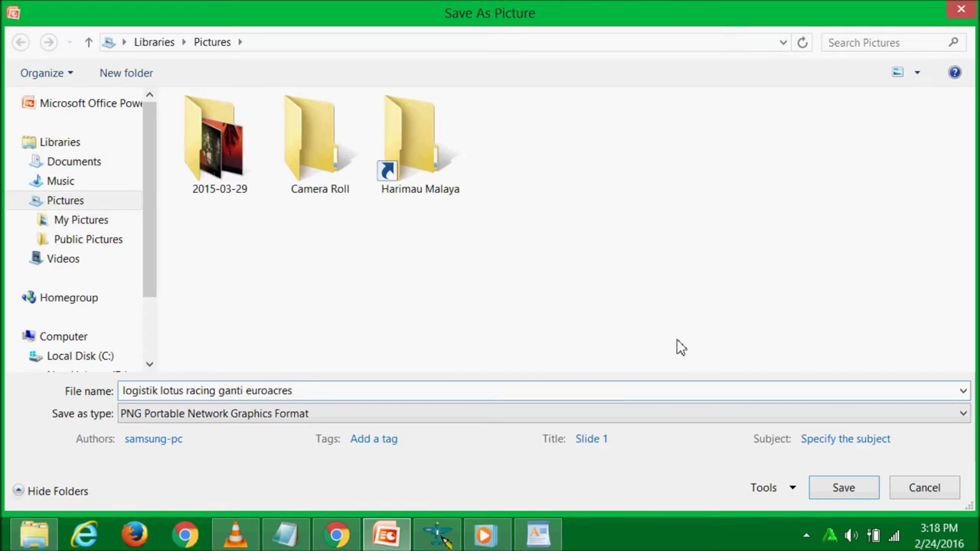
double_click(416, 149)
double_click(795, 127)
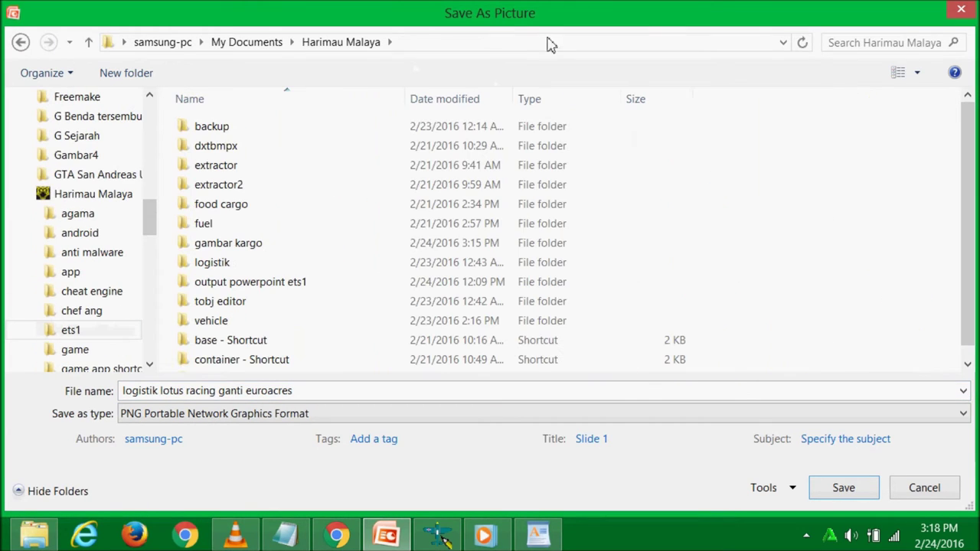
click(429, 42)
click(475, 204)
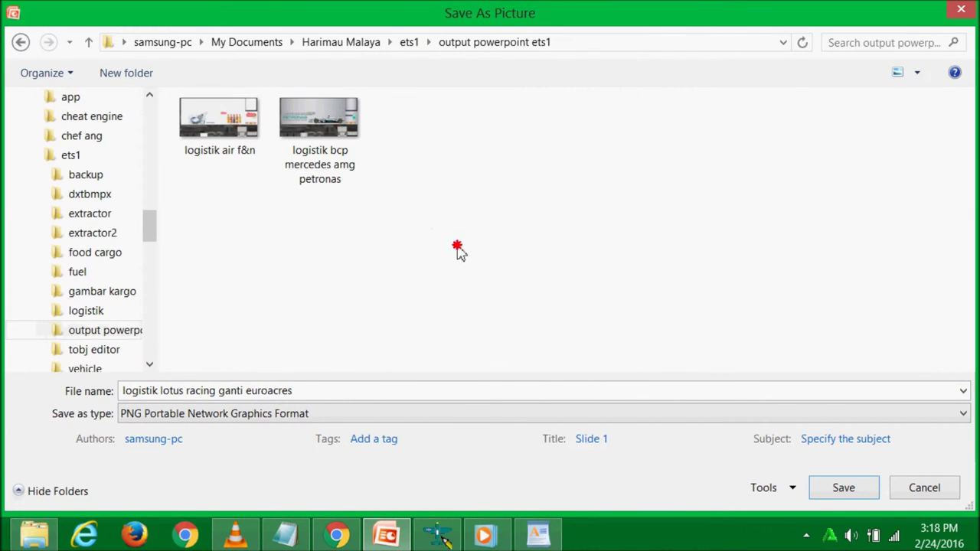
click(864, 488)
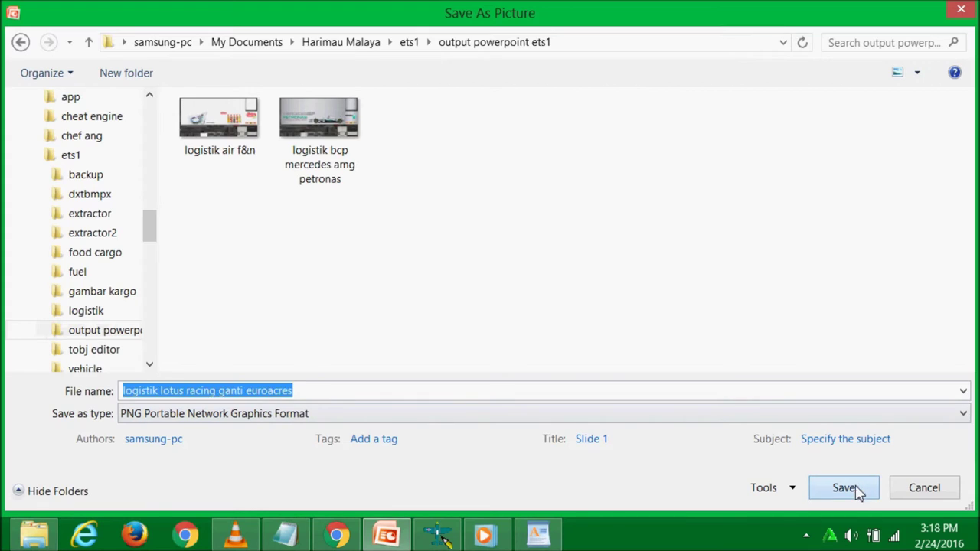
click(833, 314)
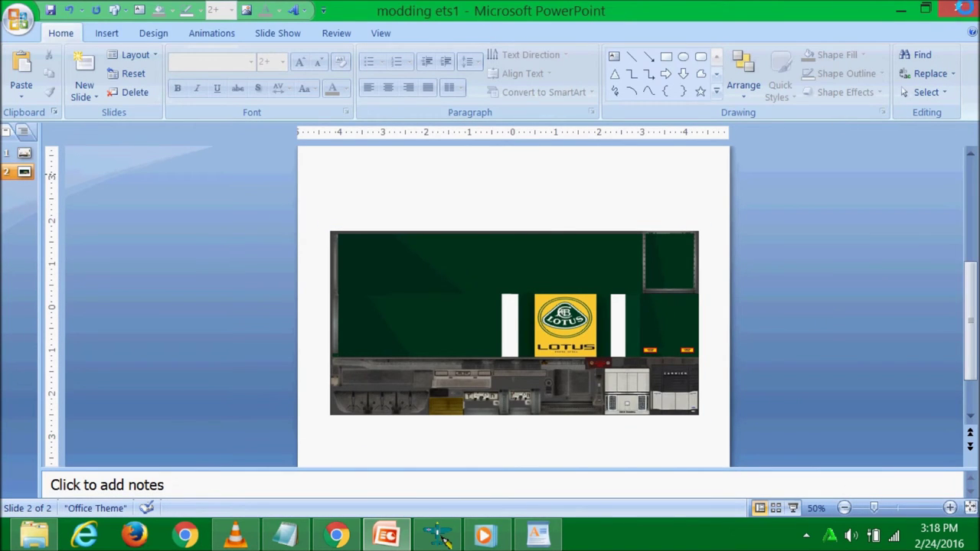
- Close the presentation and switch to the PicResize page in Chrome, closing the extra browser tab
click(958, 8)
click(426, 311)
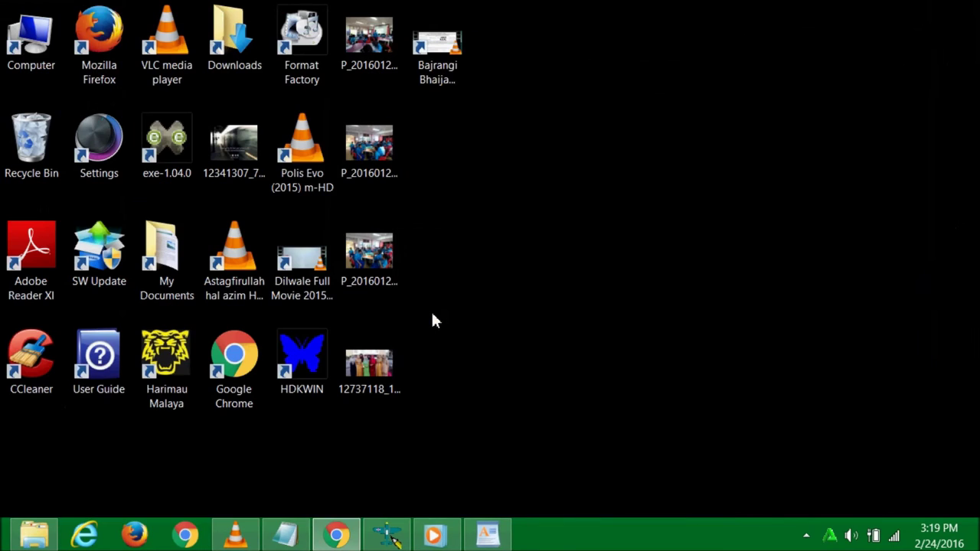
click(337, 534)
middle_click(227, 8)
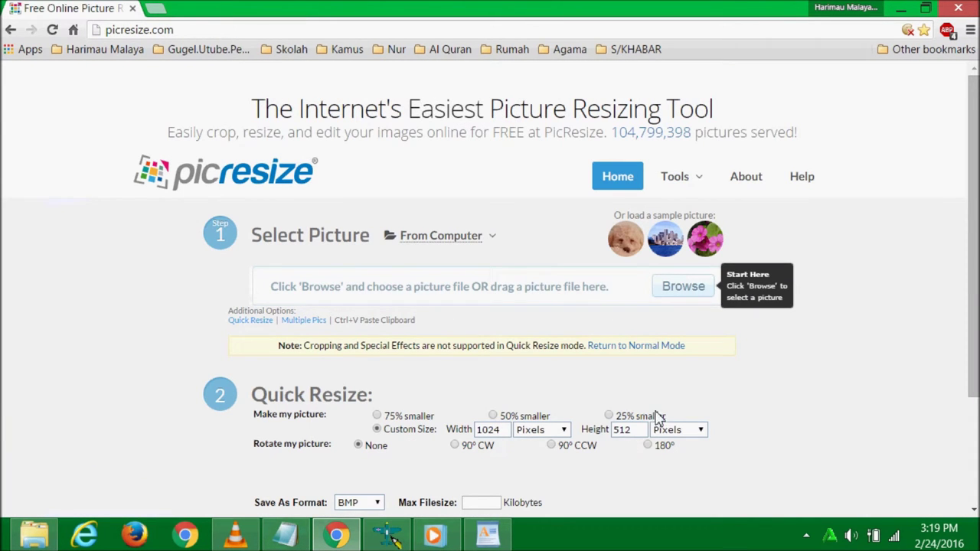
- Load "logistik lotus racing ganti euroacres" into PicResize and resize it to 1024 x 512 pixels in BMP format
click(678, 291)
click(242, 275)
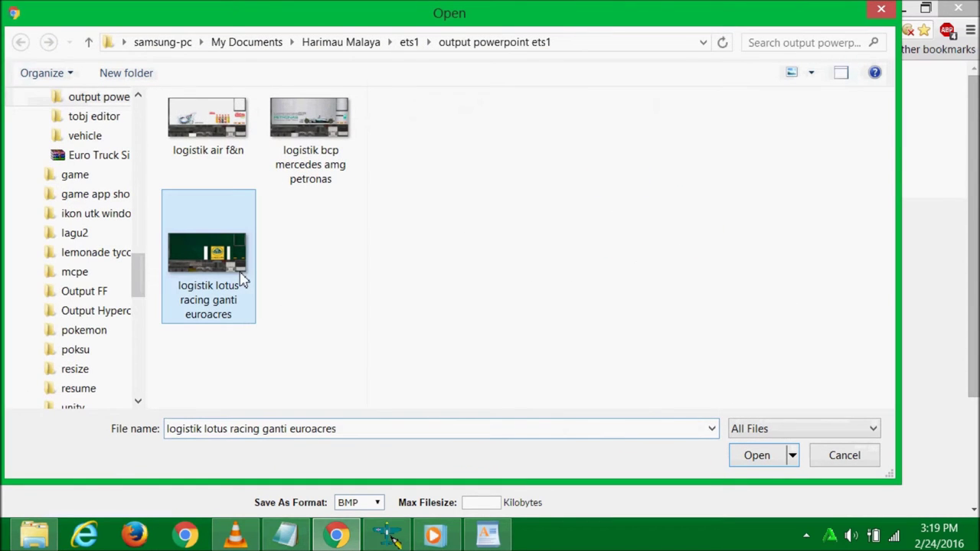
double_click(241, 274)
scroll(118, 294, down, 3)
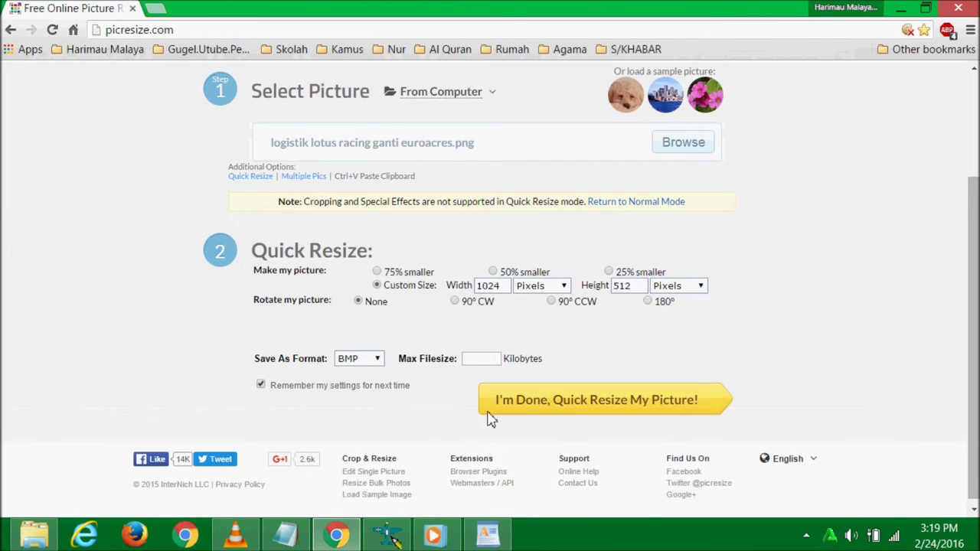
click(552, 414)
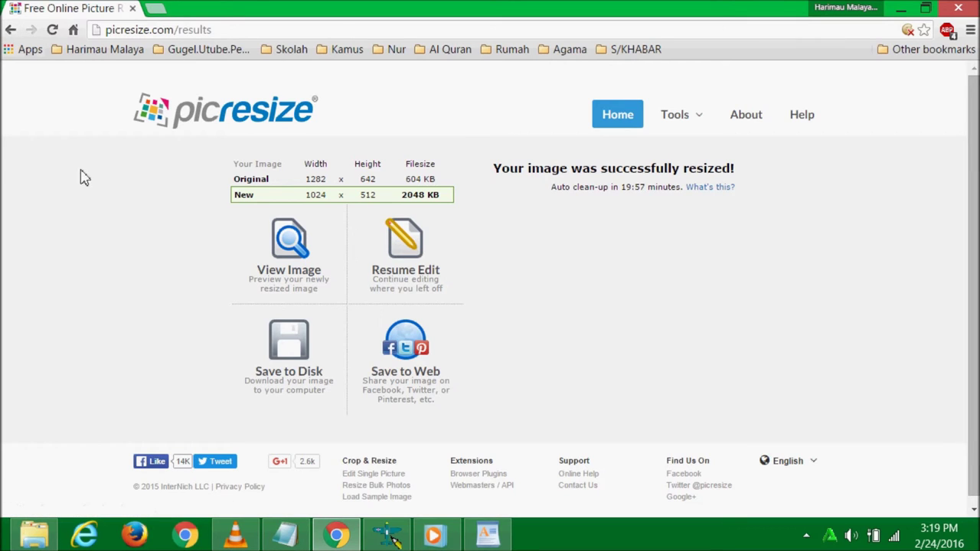
- View the resized image, save it as the bitmap "rsz_logistik_lotus_racing_ganti_euroacres" in the logistik converted folder, and close the preview
click(277, 274)
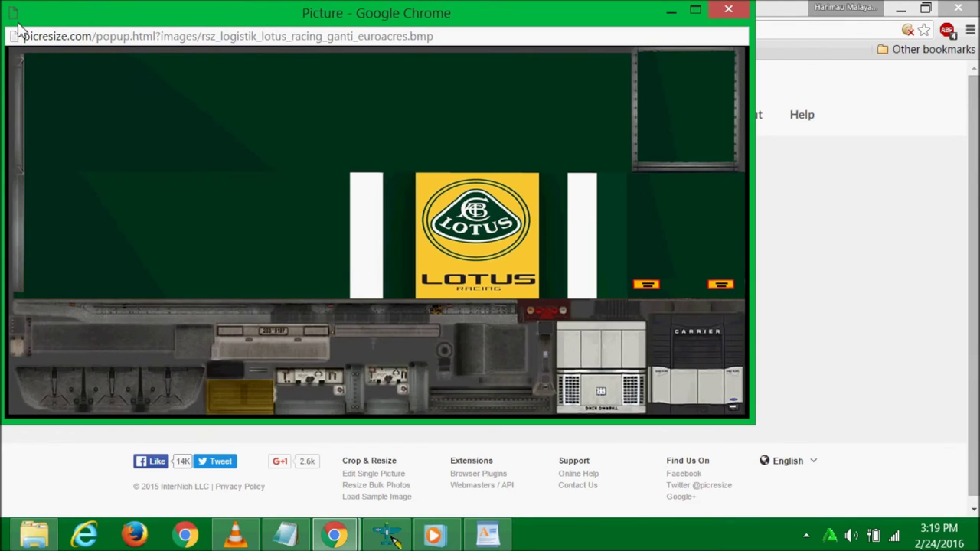
right_click(398, 202)
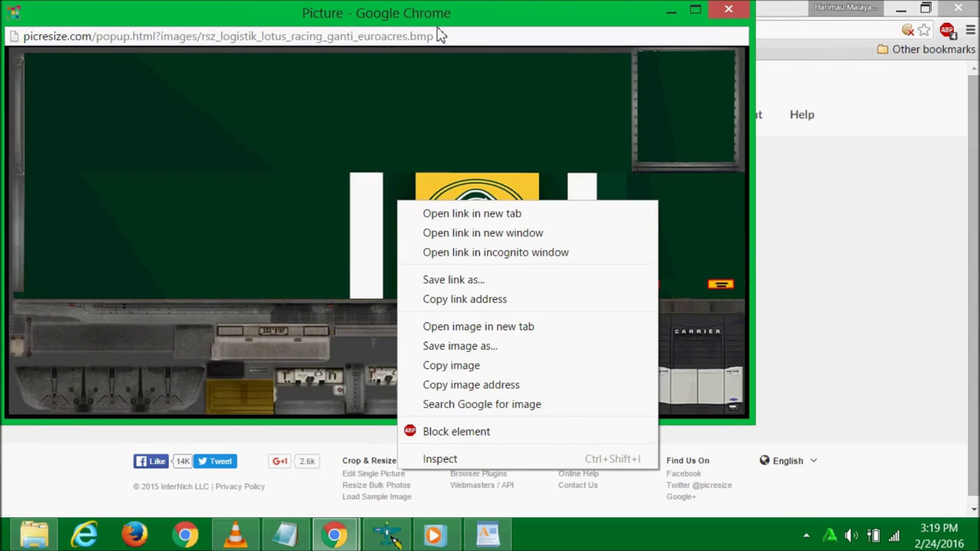
click(444, 346)
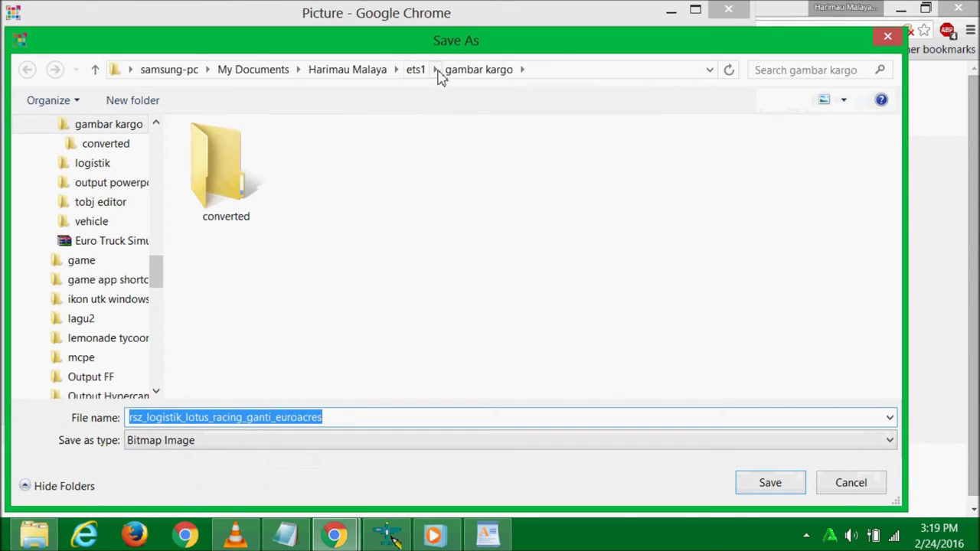
click(436, 70)
click(439, 215)
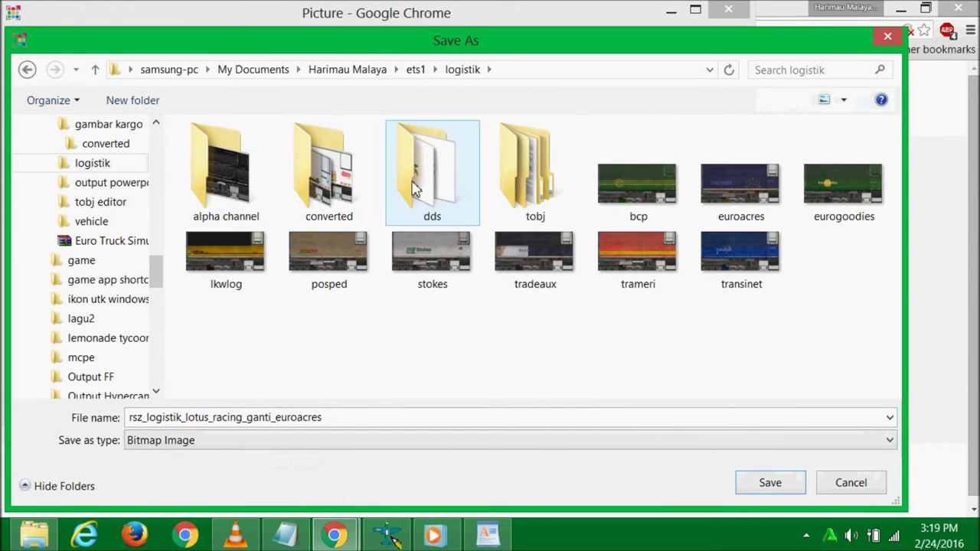
double_click(368, 186)
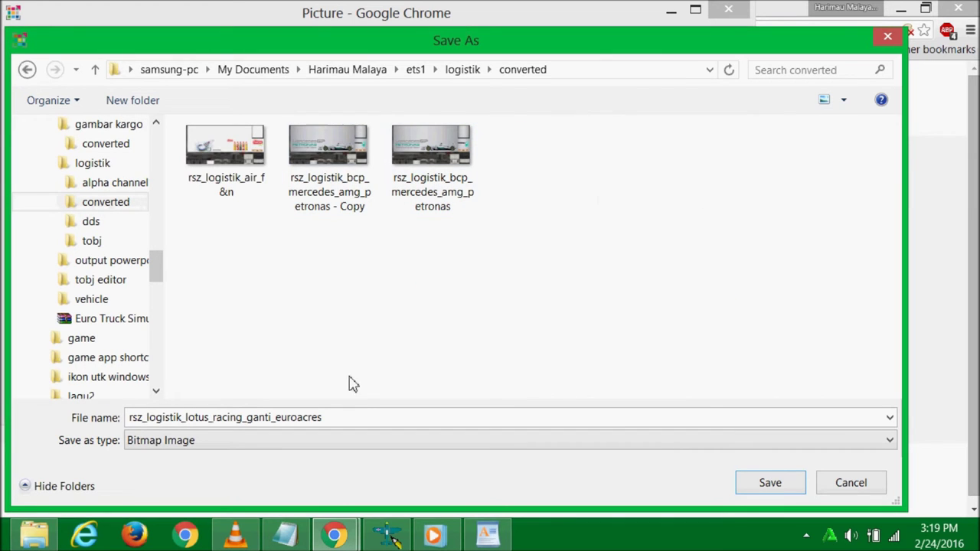
click(782, 492)
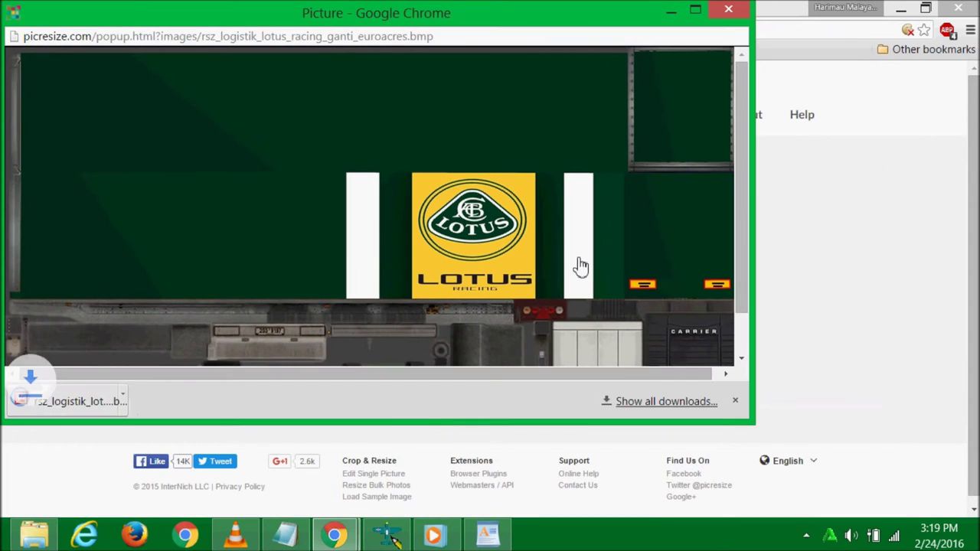
click(728, 10)
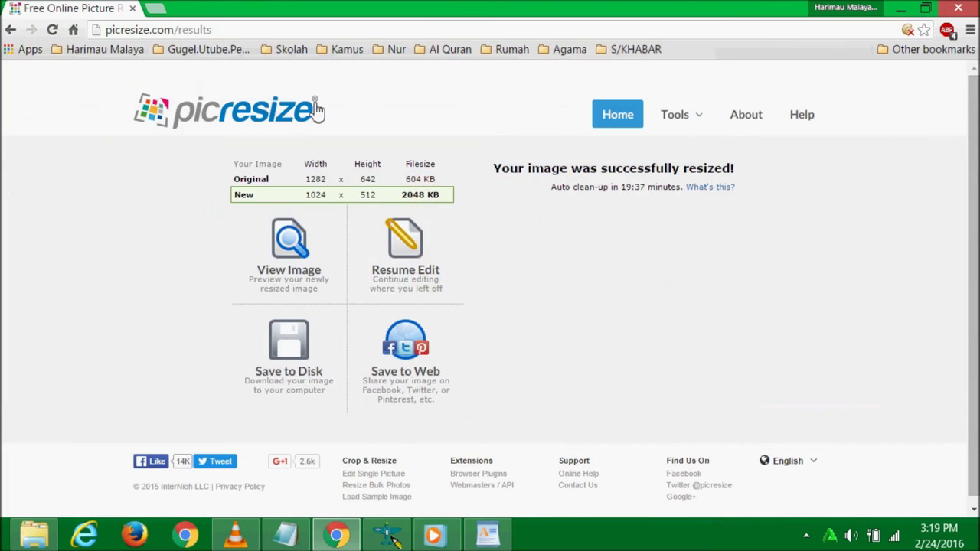
- Minimize Chrome, switch to DXTBmp and begin opening a texture file
click(902, 7)
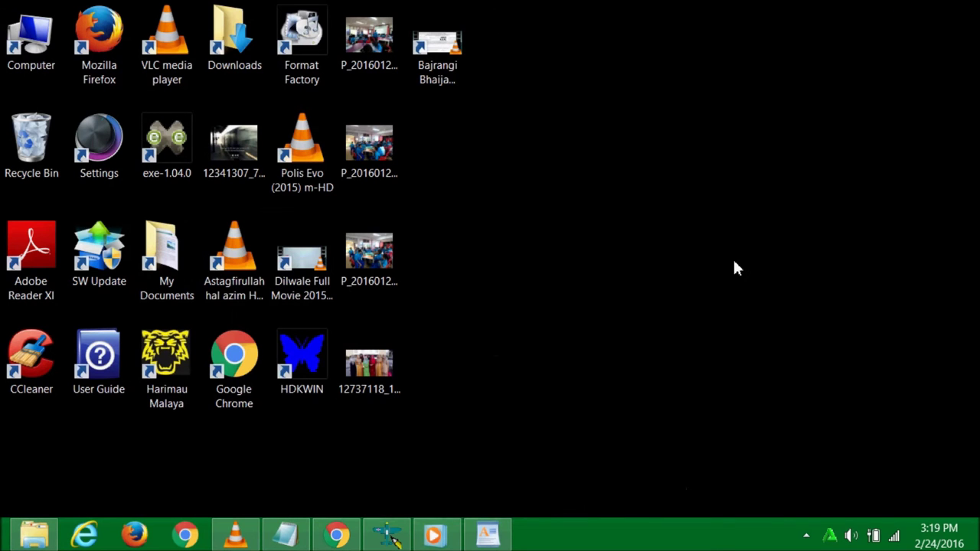
click(386, 535)
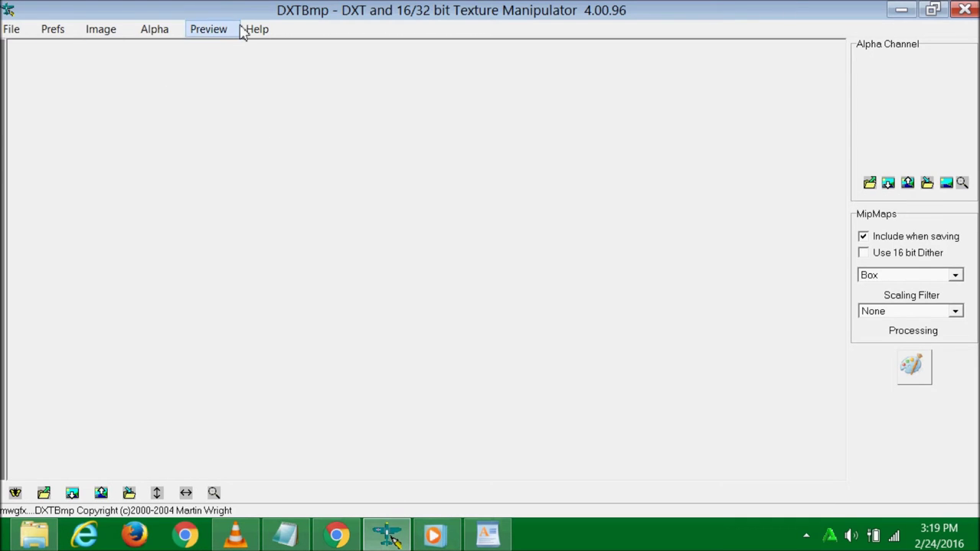
click(10, 28)
click(23, 46)
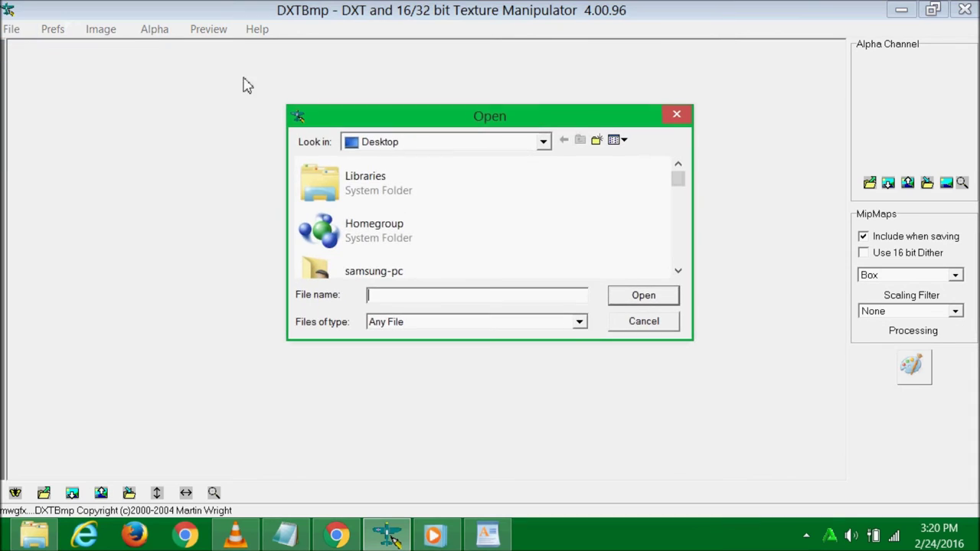
click(545, 144)
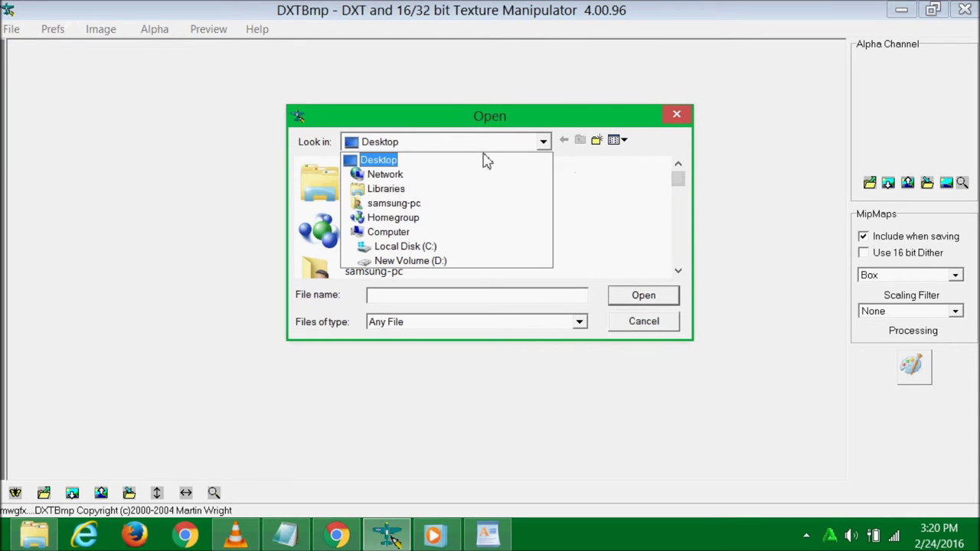
click(444, 245)
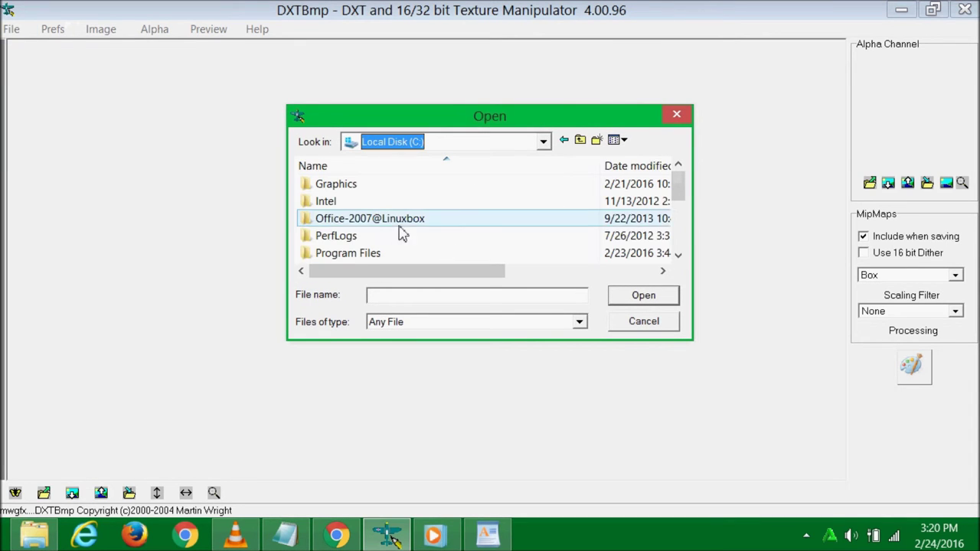
double_click(368, 253)
mouse_move(682, 196)
mouse_down()
mouse_move(683, 217)
mouse_move(681, 192)
mouse_up()
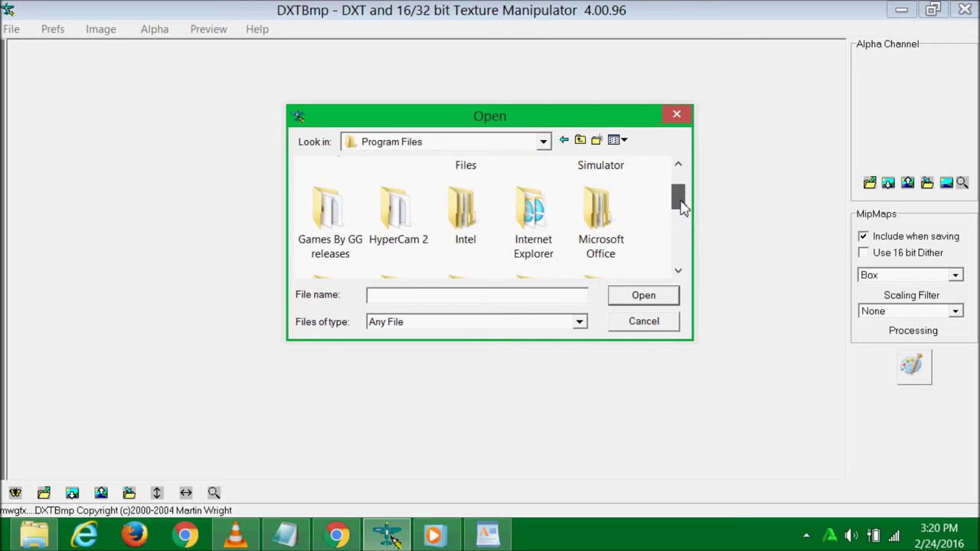
- Browse to the ets1 folder through samsung-pc, My Documents and Harimau Malaya to locate the texture file
click(544, 142)
click(421, 198)
scroll(397, 249, down, 5)
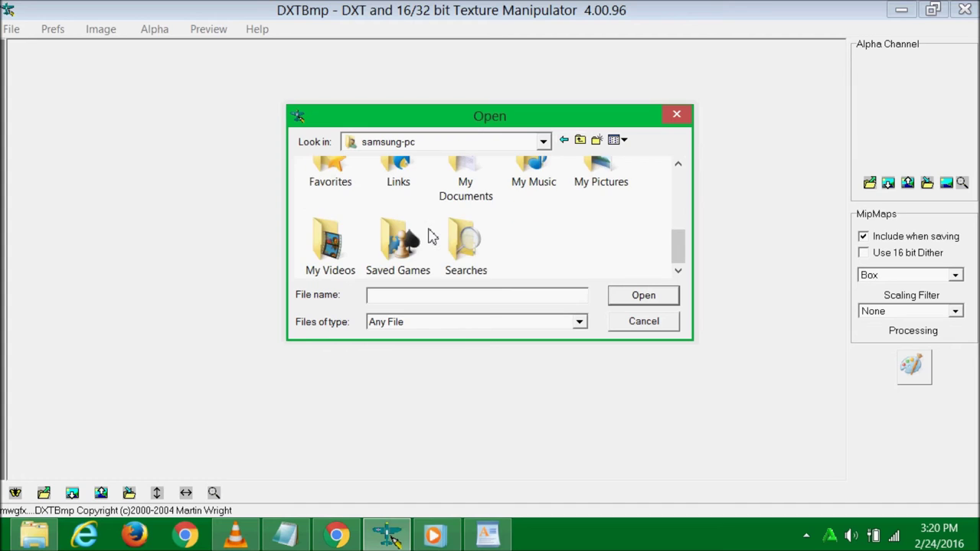
scroll(552, 217, up, 2)
double_click(490, 222)
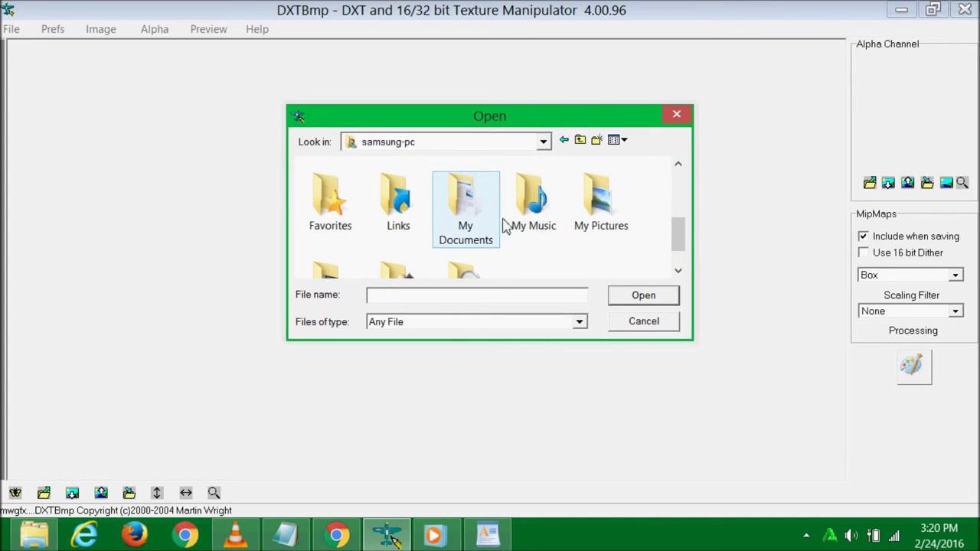
scroll(467, 222, down, 2)
scroll(467, 224, down, 3)
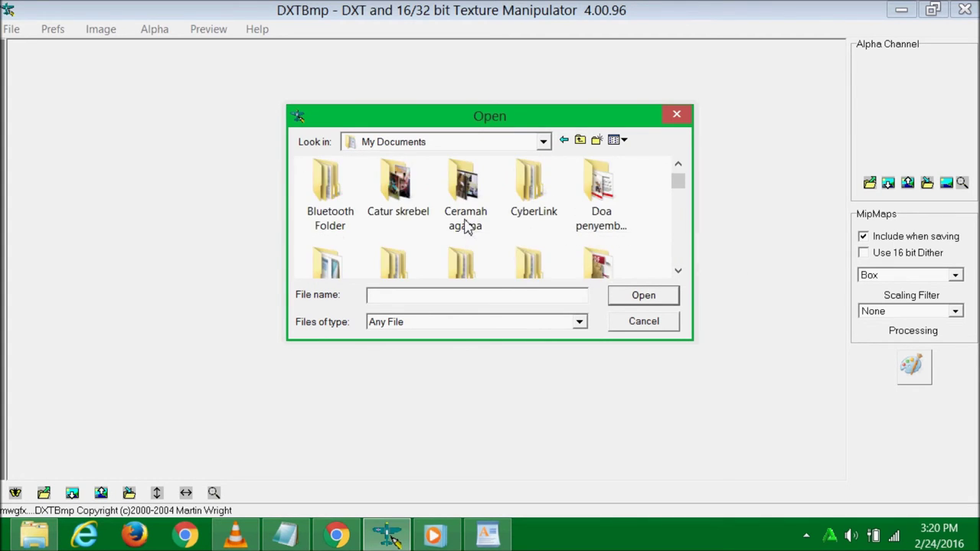
double_click(536, 234)
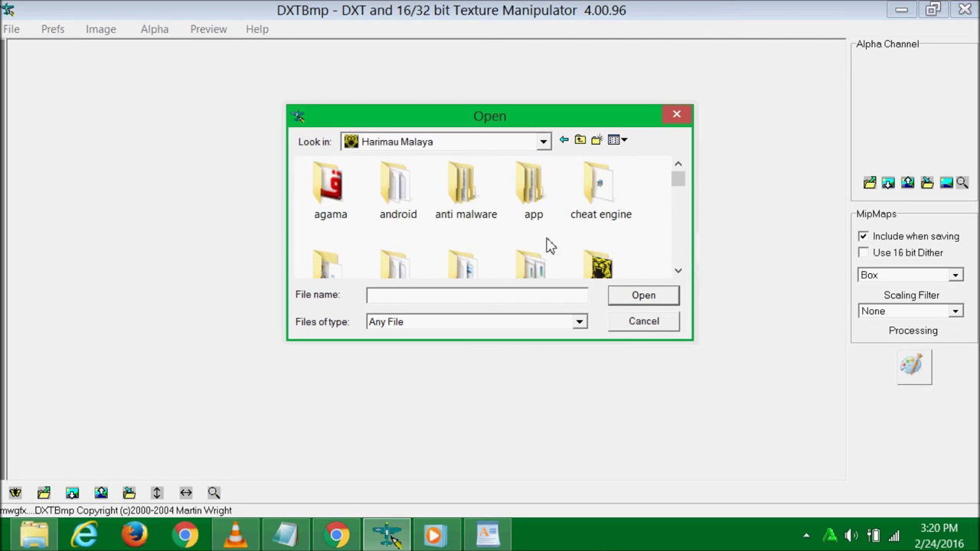
scroll(583, 180, down, 2)
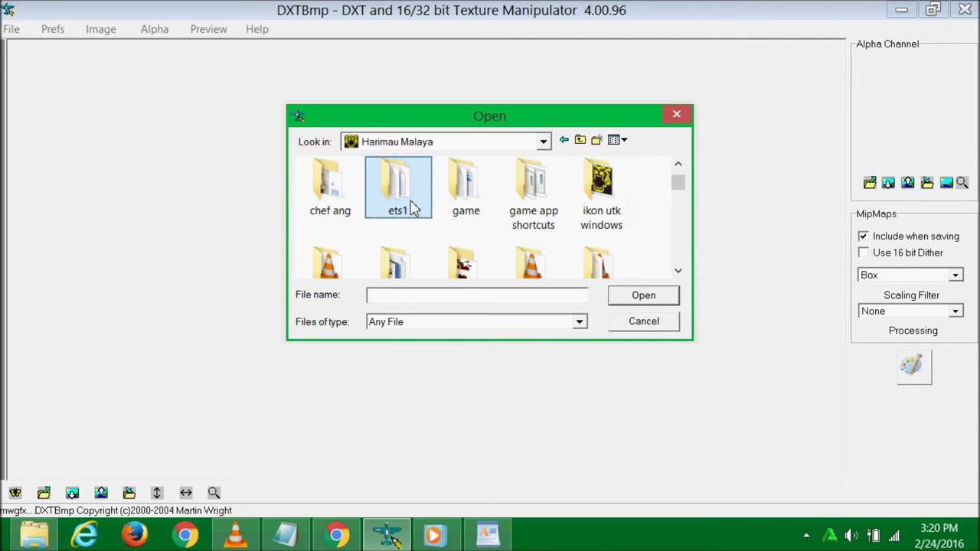
double_click(410, 201)
- Open the euroacres texture from the container folder inside vehicle and trailer_eu
click(359, 221)
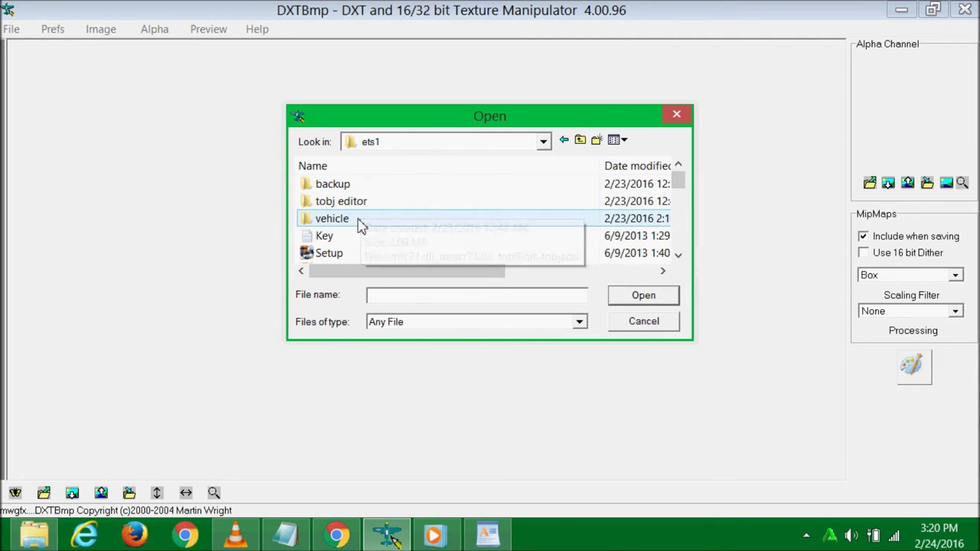
double_click(368, 221)
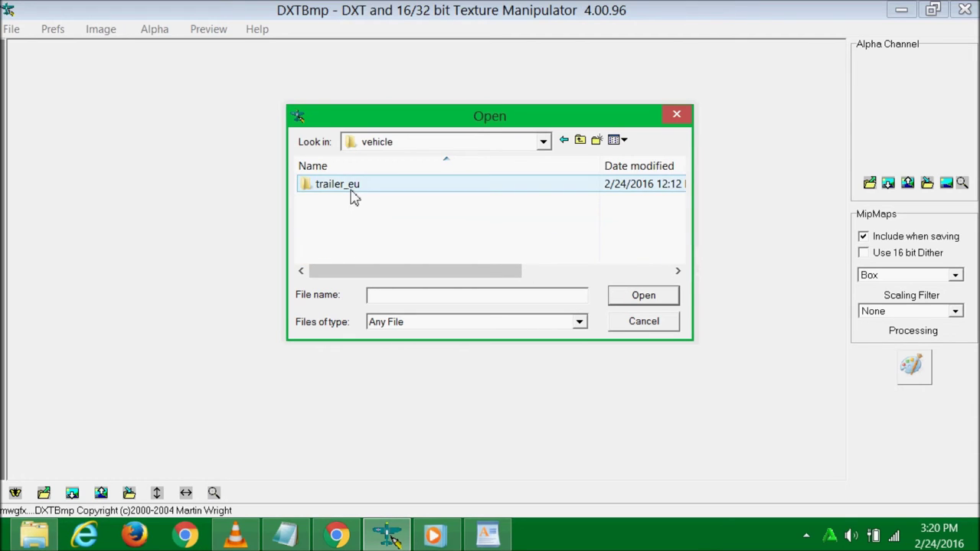
double_click(352, 190)
double_click(354, 188)
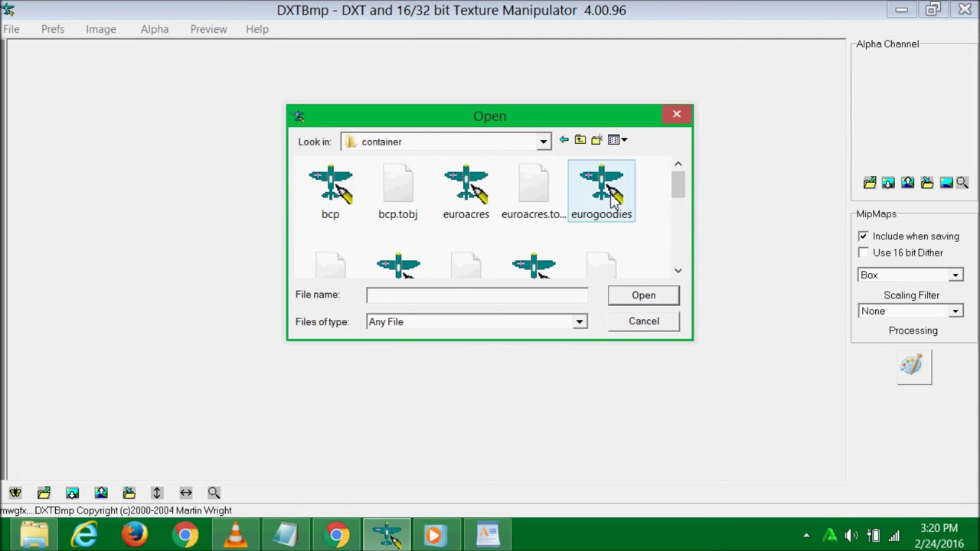
double_click(465, 192)
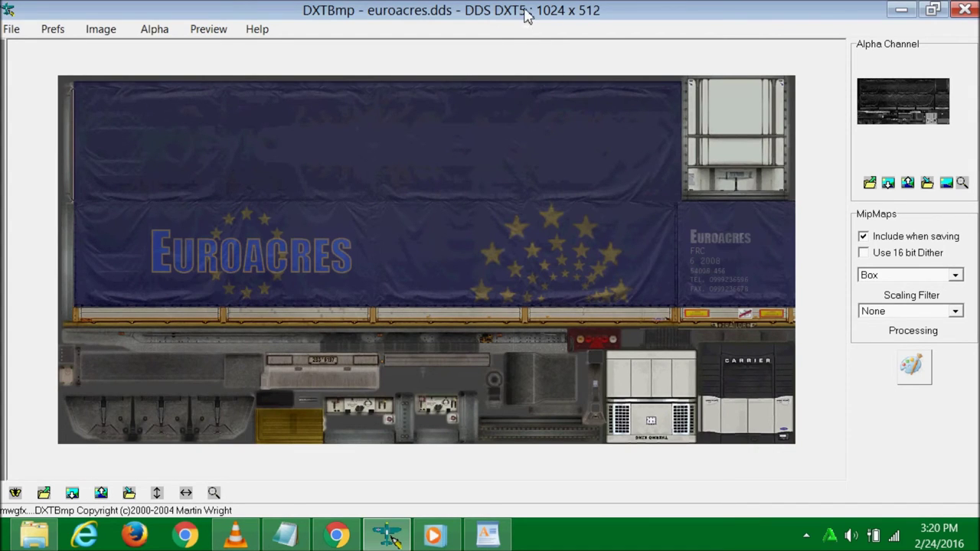
- Send the euroacres texture to the image editor and delete its entire picture from the canvas
click(101, 29)
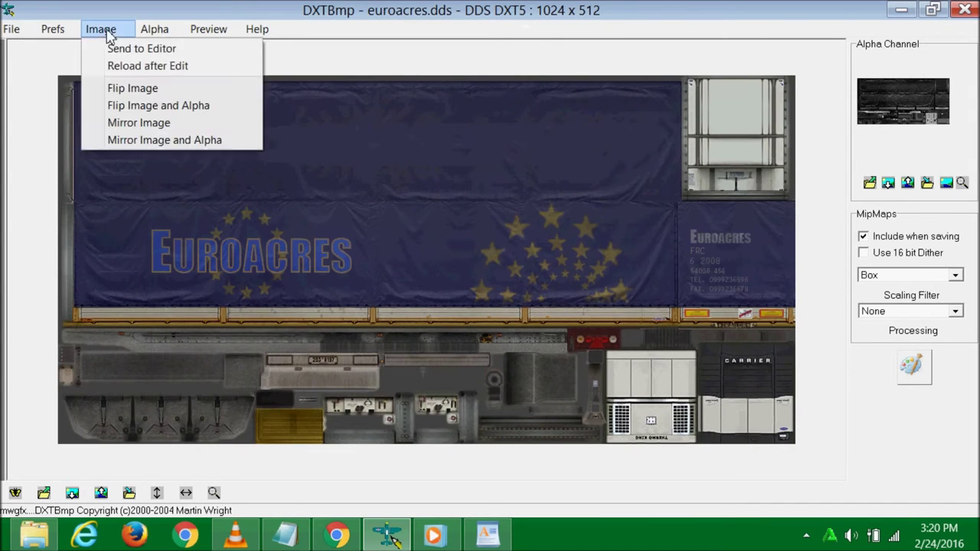
click(120, 49)
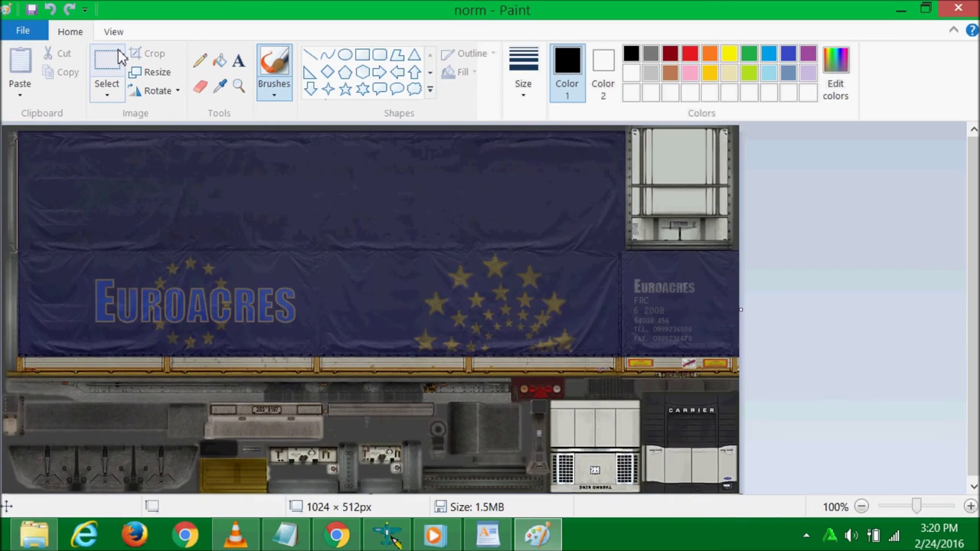
click(100, 61)
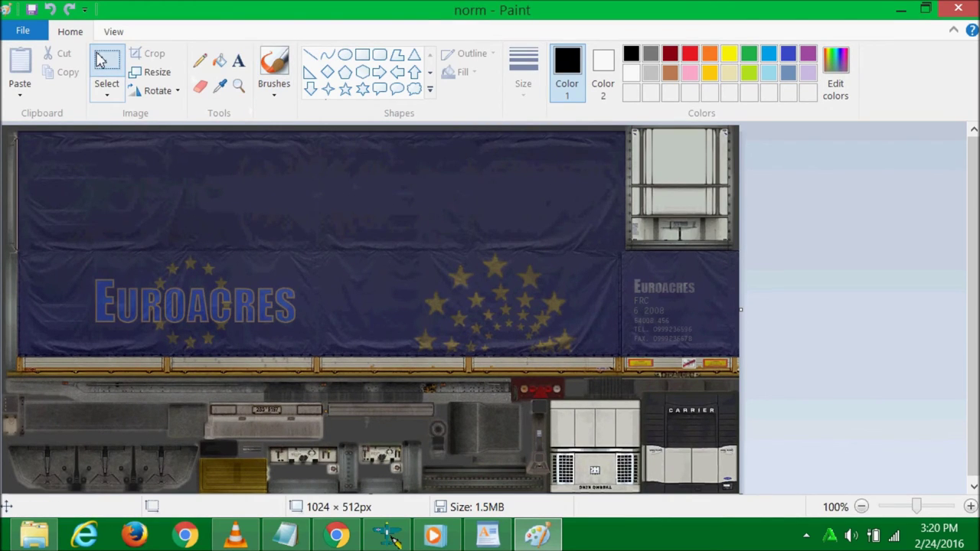
click(107, 85)
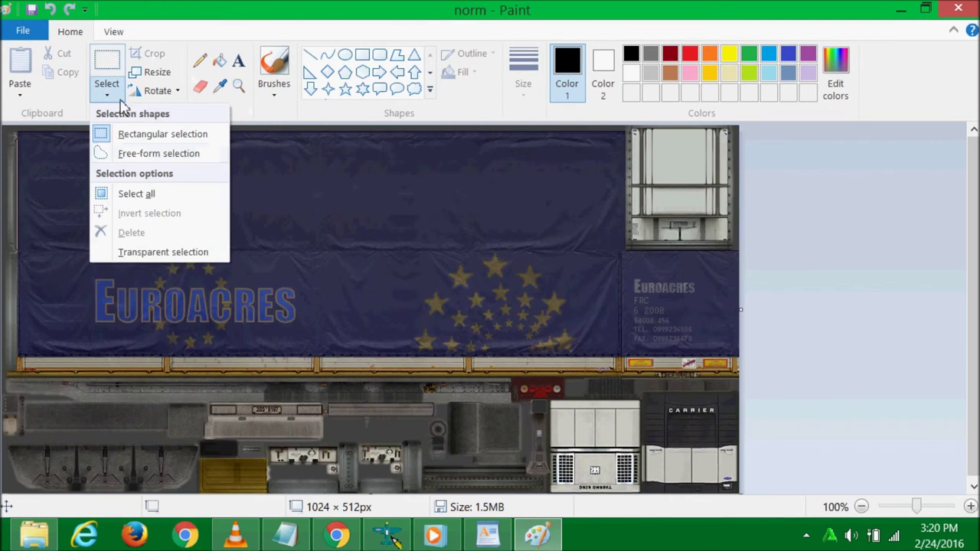
click(136, 194)
right_click(372, 197)
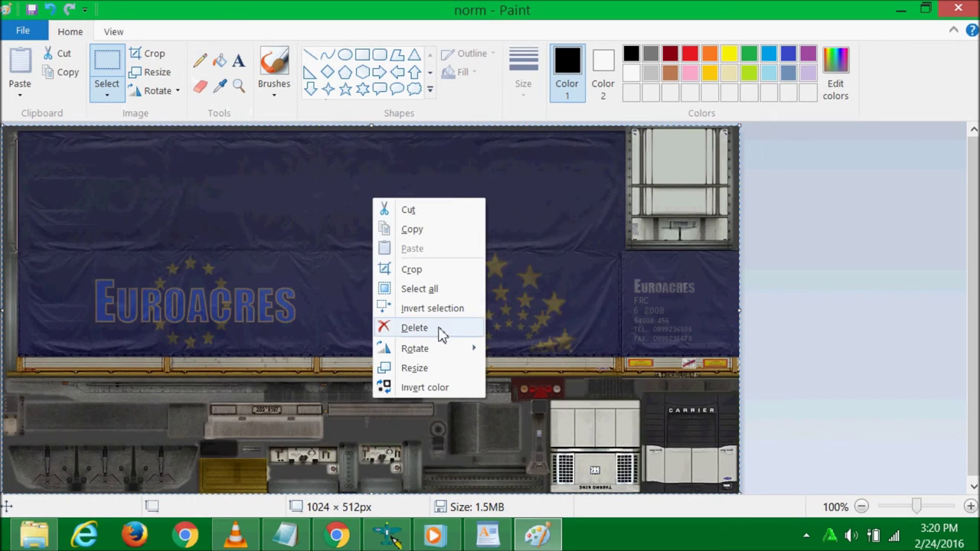
click(415, 328)
- Paste the picture file "rsz_logistik_lotus_racing_ganti_euroacres" from the converted folder onto the blank canvas and deselect it
click(30, 93)
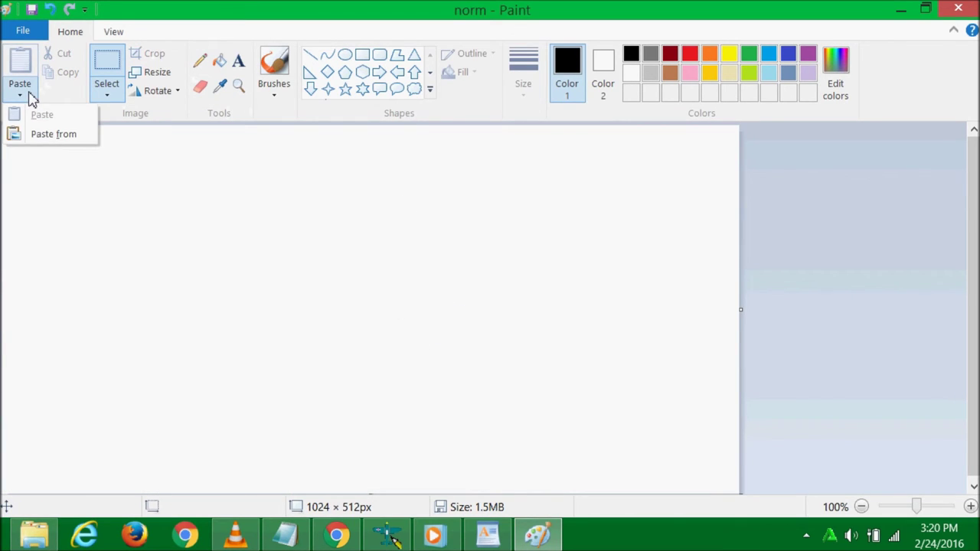
click(47, 134)
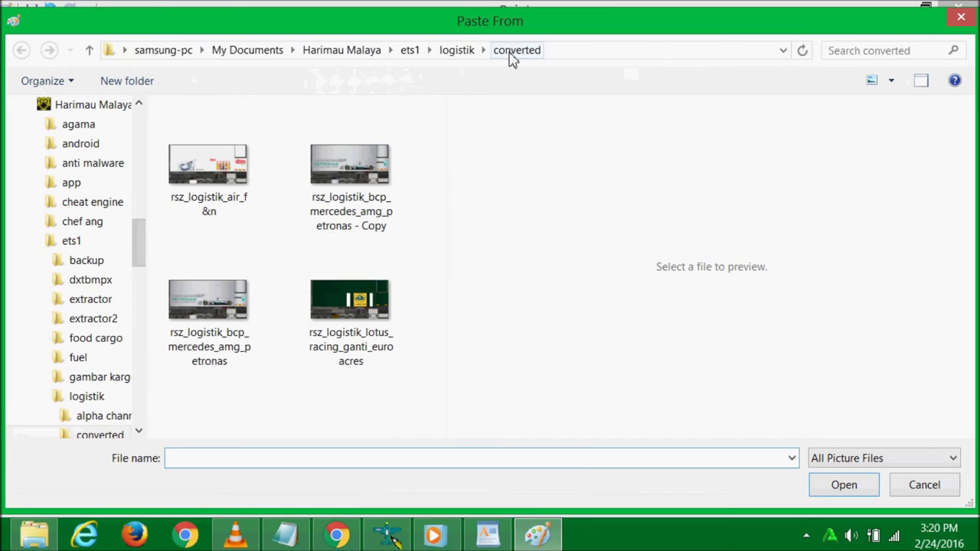
double_click(360, 310)
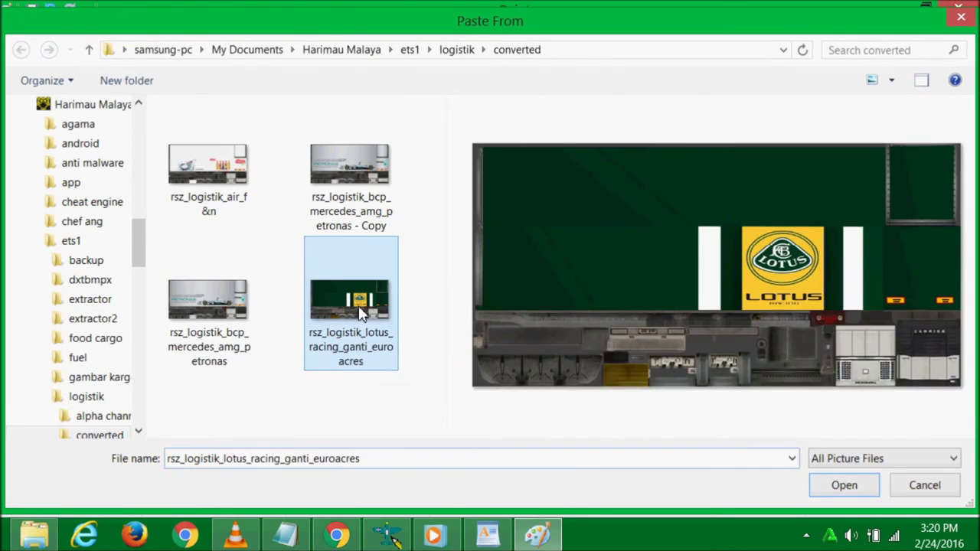
click(808, 242)
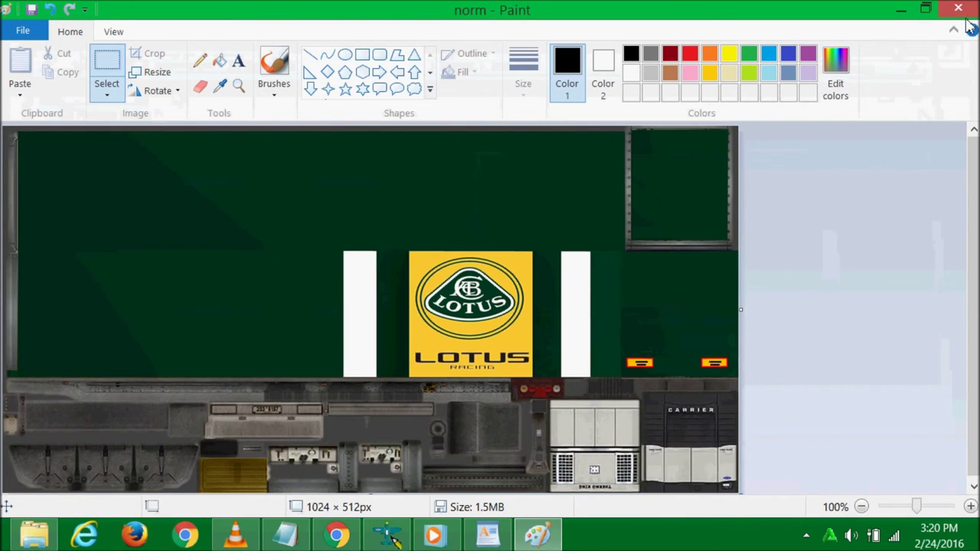
- Close Paint saving the changes, and reload the edited image in DXTBmp
click(959, 9)
click(474, 281)
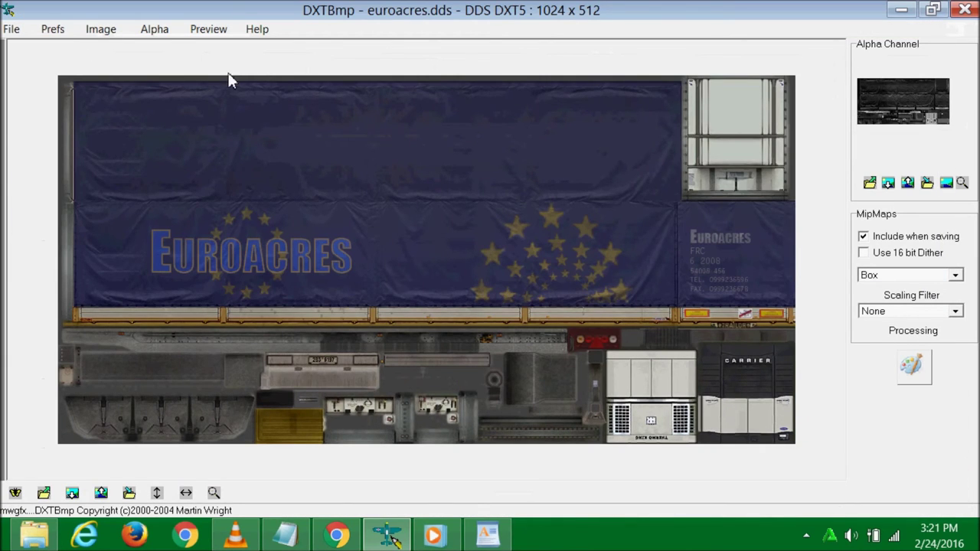
click(53, 29)
click(120, 66)
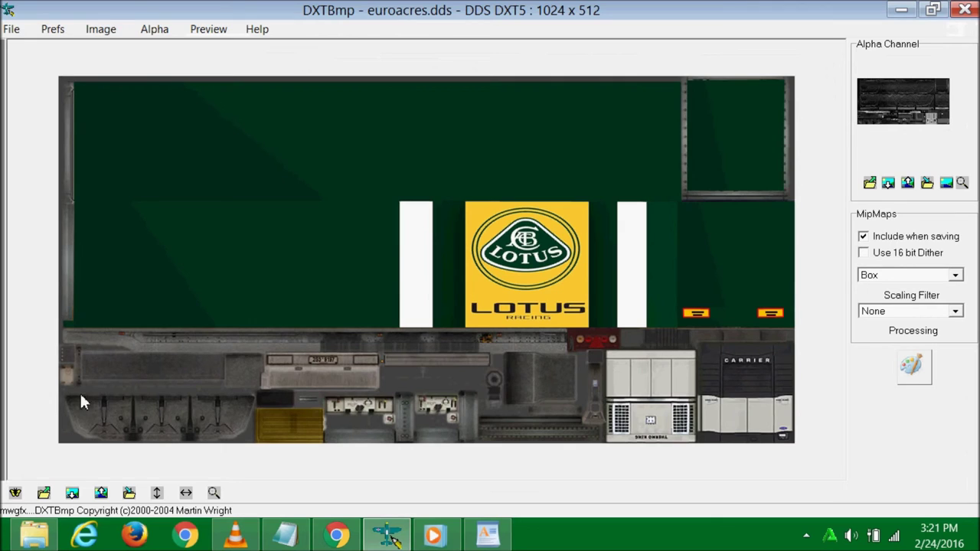
- Export the texture to the Desktop as euroacres in DDS DXT5 format and close DXTBmp
click(10, 29)
mouse_move(66, 87)
click(182, 83)
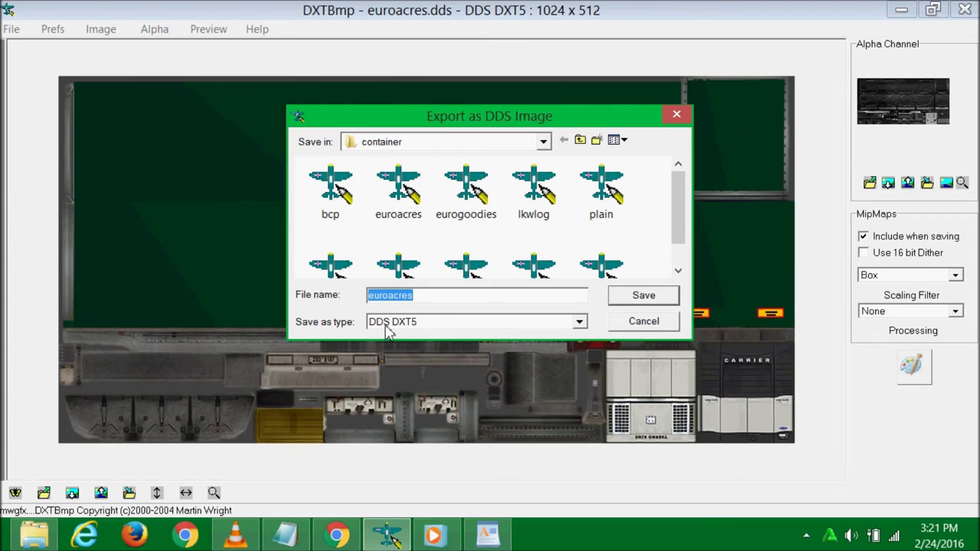
click(421, 297)
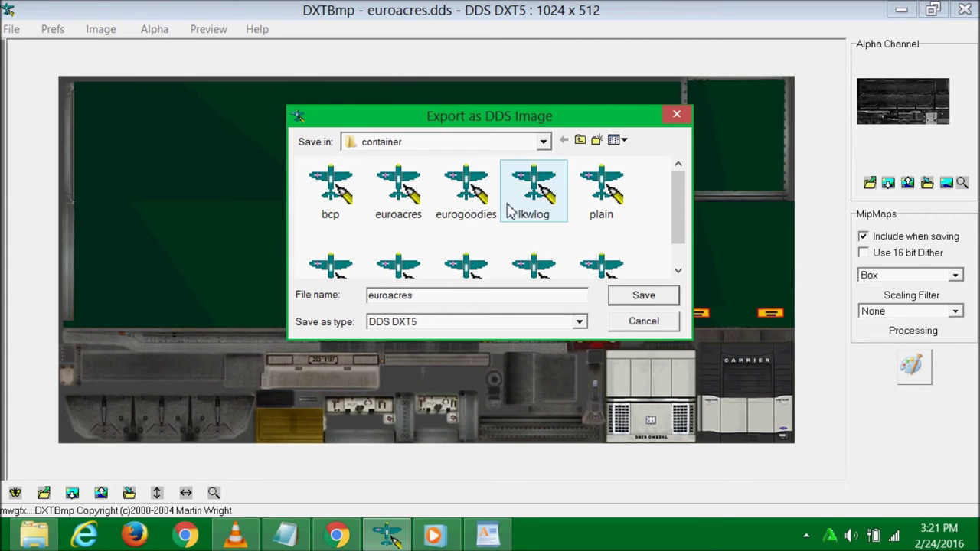
click(543, 141)
click(458, 162)
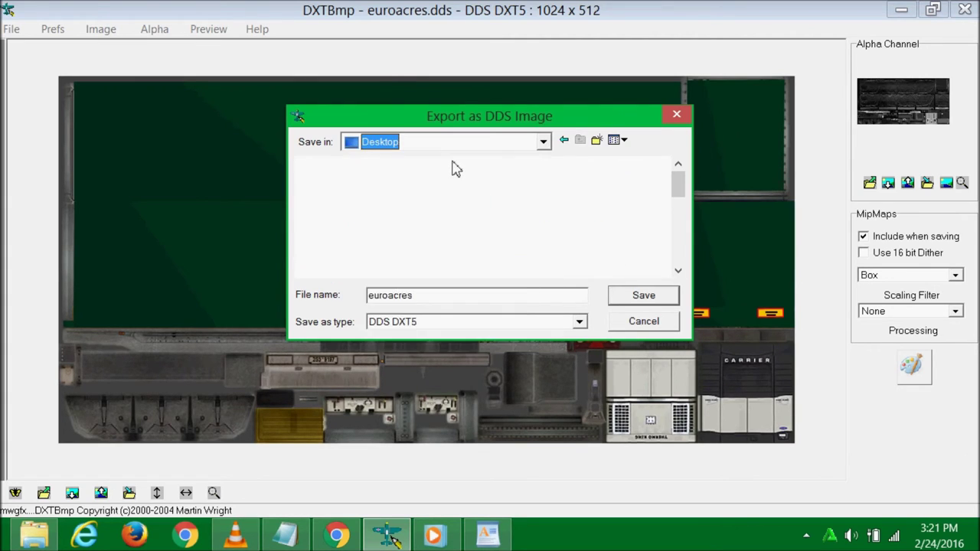
click(494, 300)
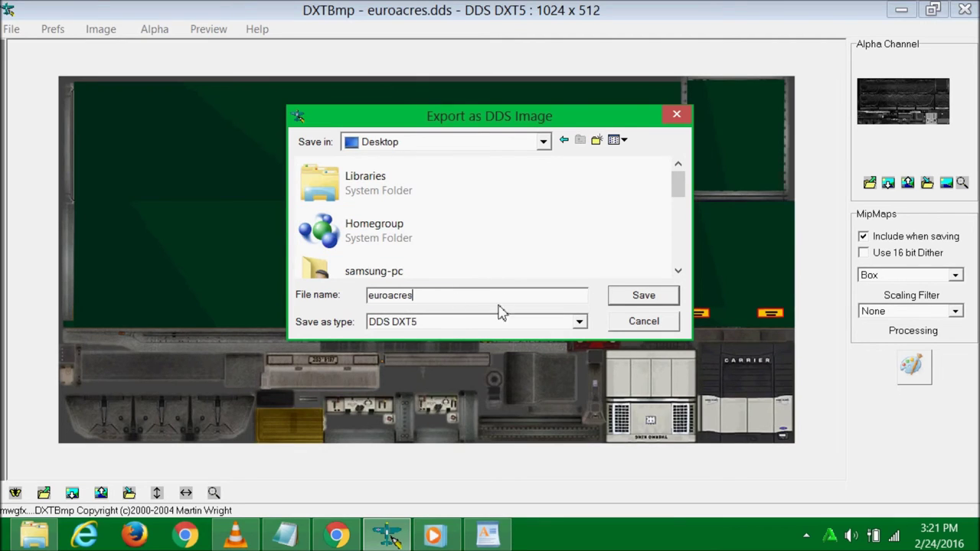
click(644, 297)
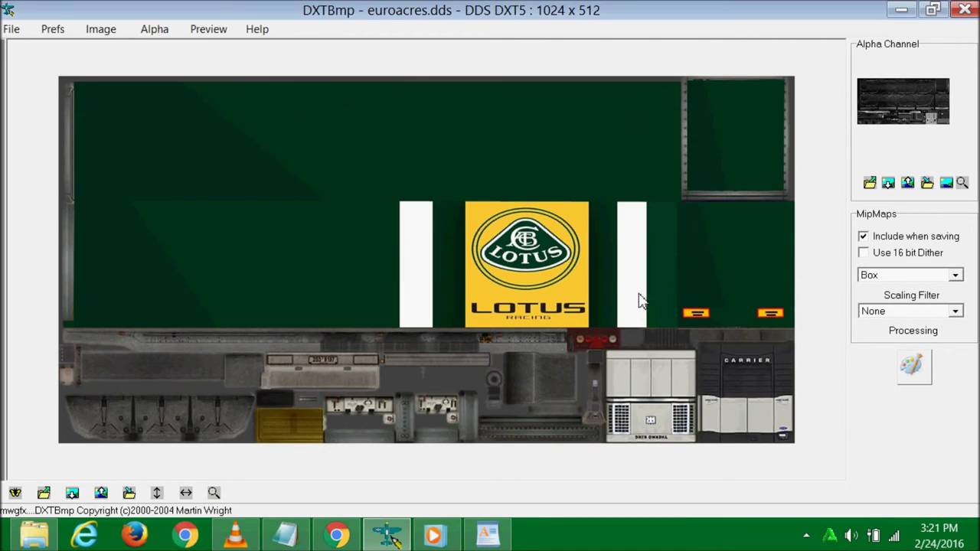
click(965, 11)
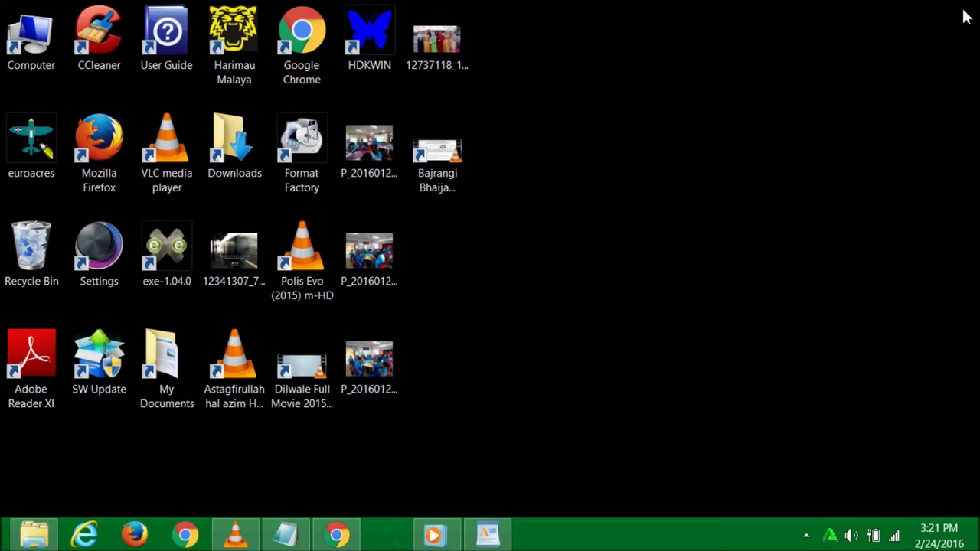
- Create a new folder named "vehicle" on the desktop
right_click(534, 192)
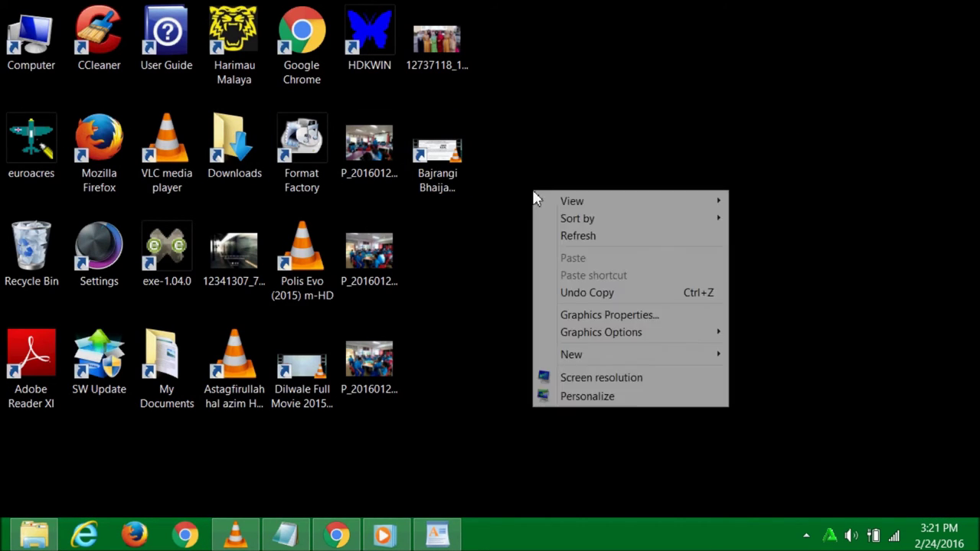
mouse_move(575, 357)
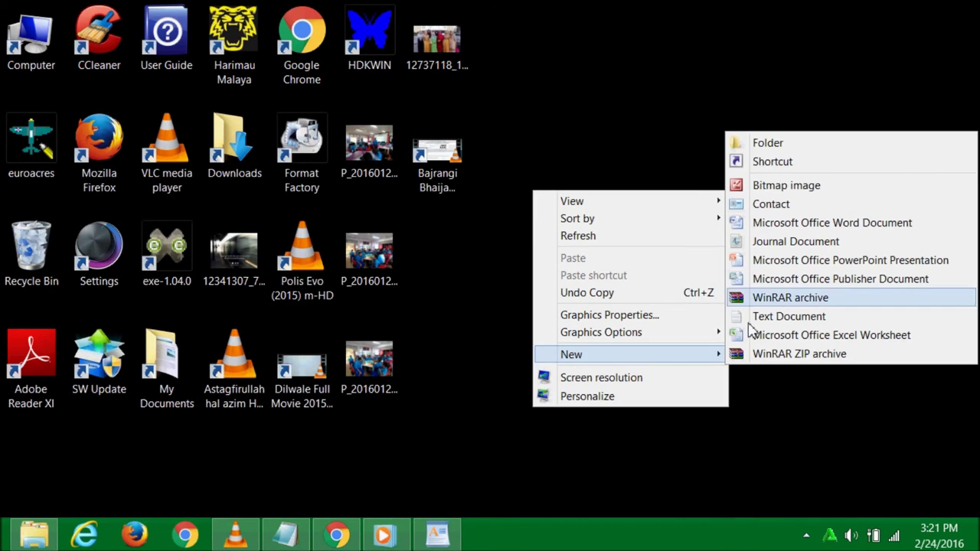
click(776, 144)
text(vehicle)
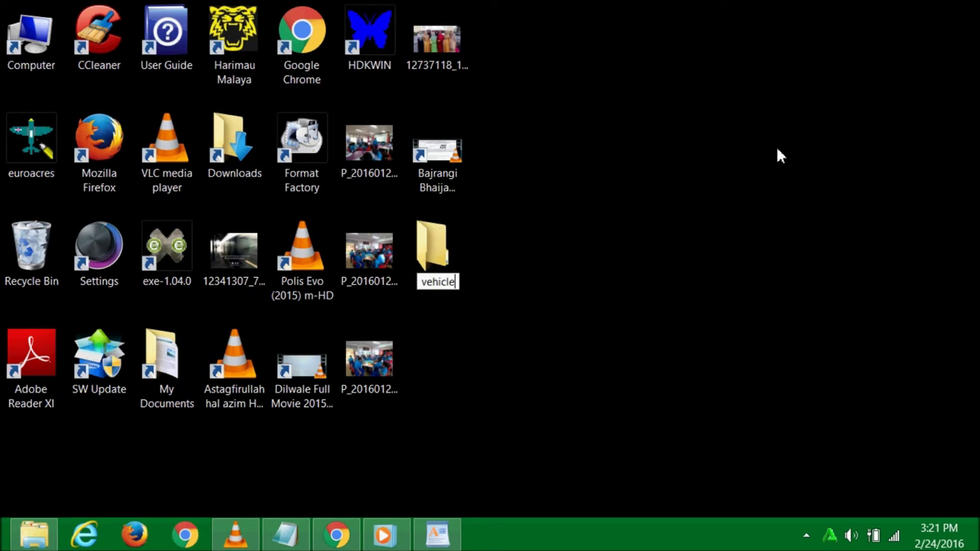
key(Return)
click(617, 264)
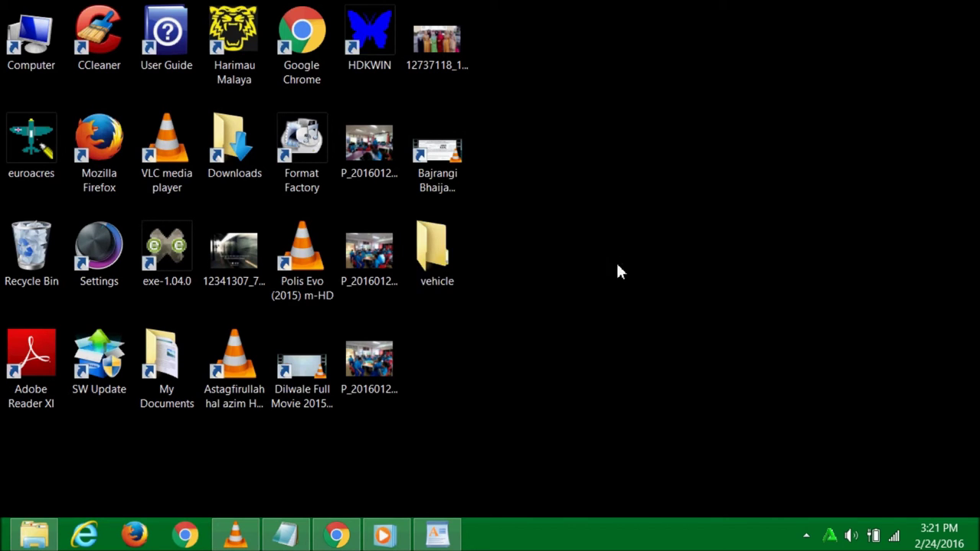
- Create a subfolder named "trailer_eu" inside the desktop vehicle folder
double_click(437, 265)
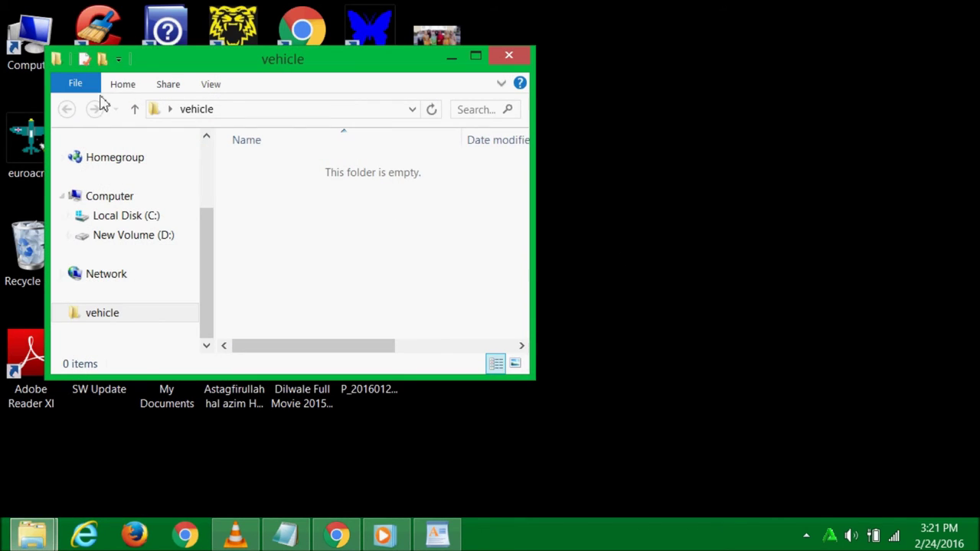
click(102, 59)
text(trailer_eu)
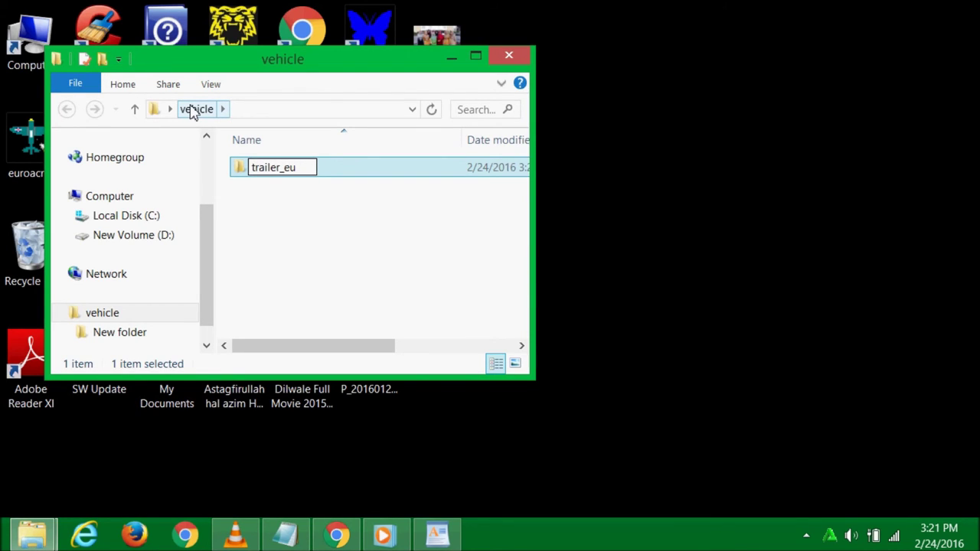
click(324, 212)
- Create a subfolder named "container" inside trailer_eu
double_click(299, 173)
click(110, 65)
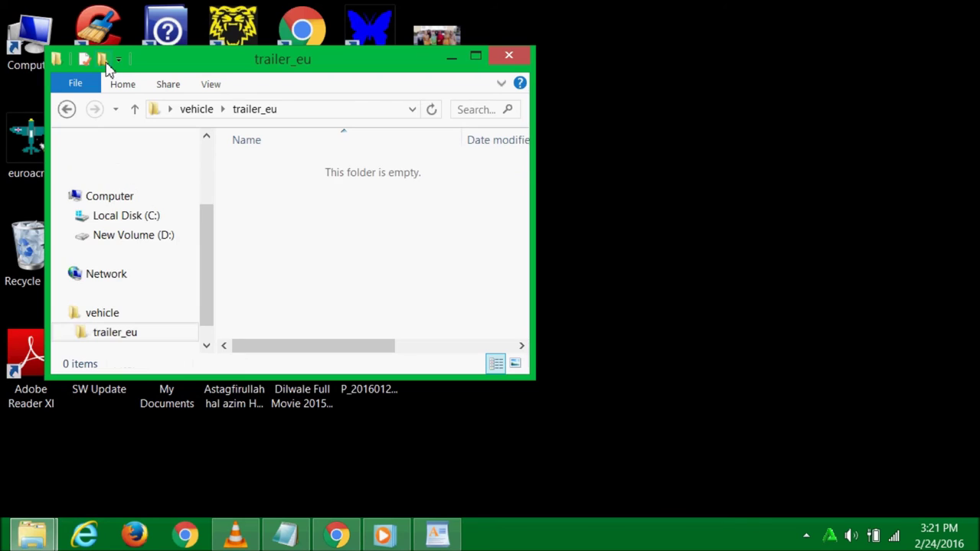
text(containe)
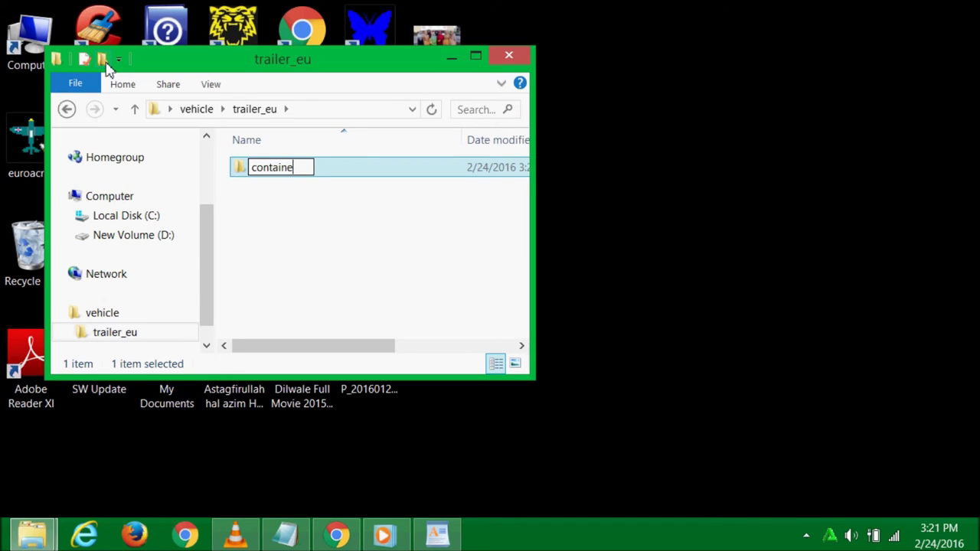
click(306, 239)
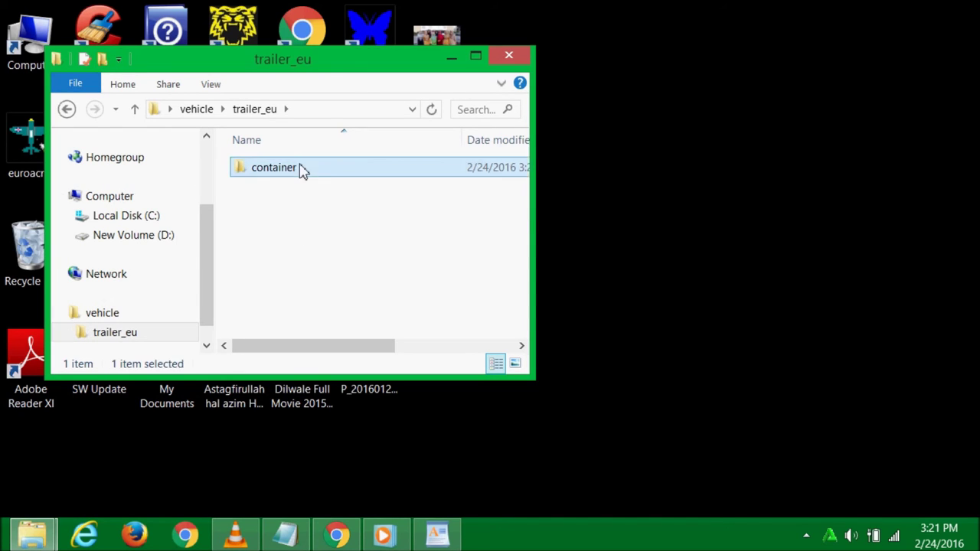
- Move the exported euroacres texture from the desktop into the new container folder
double_click(301, 171)
drag(311, 62, 607, 75)
drag(31, 141, 605, 239)
click(605, 237)
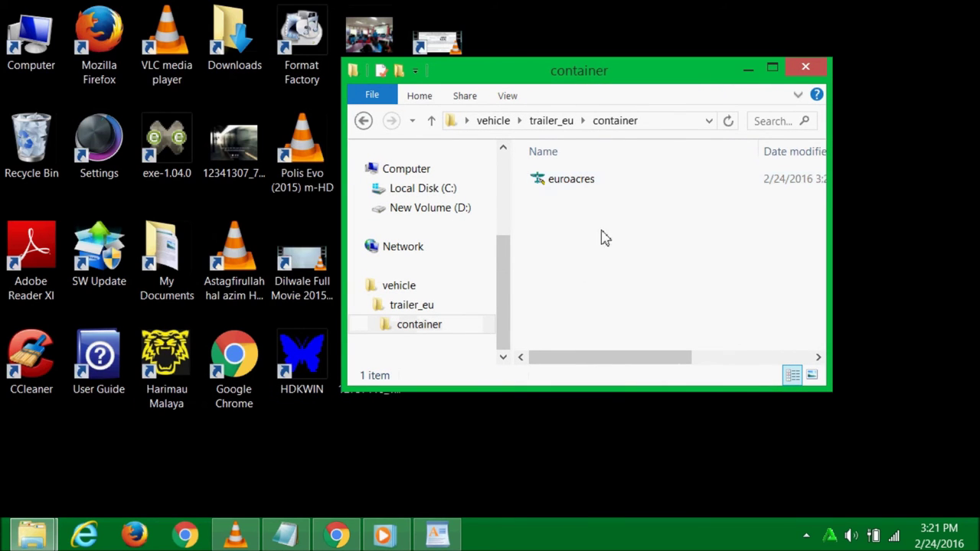
- Open the original container folder in a second window, under ets1, vehicle, trailer_eu in Harimau Malaya
mouse_move(40, 534)
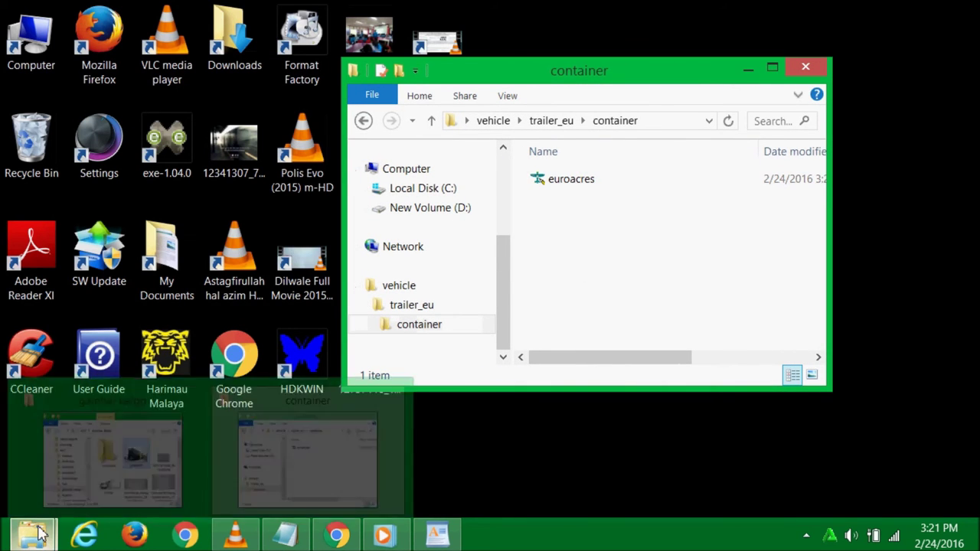
click(622, 454)
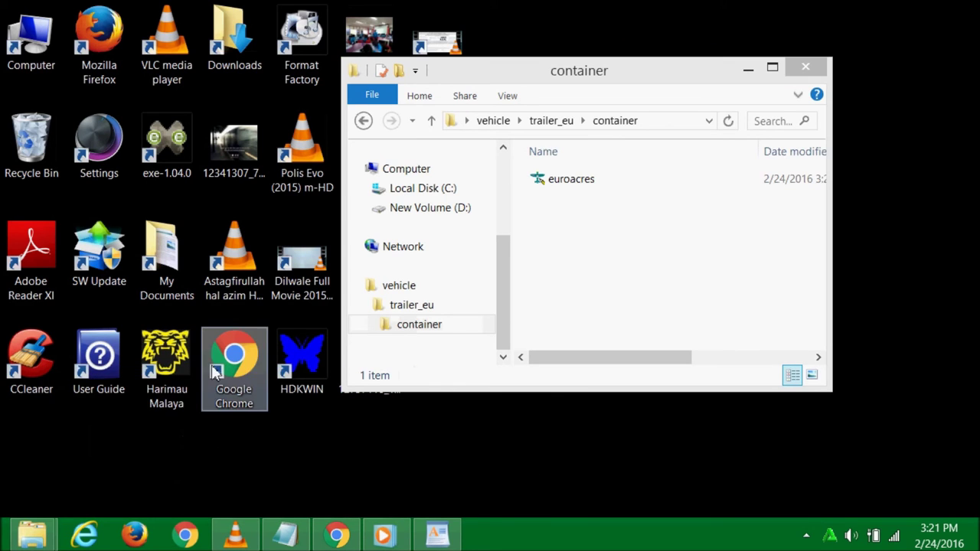
double_click(162, 353)
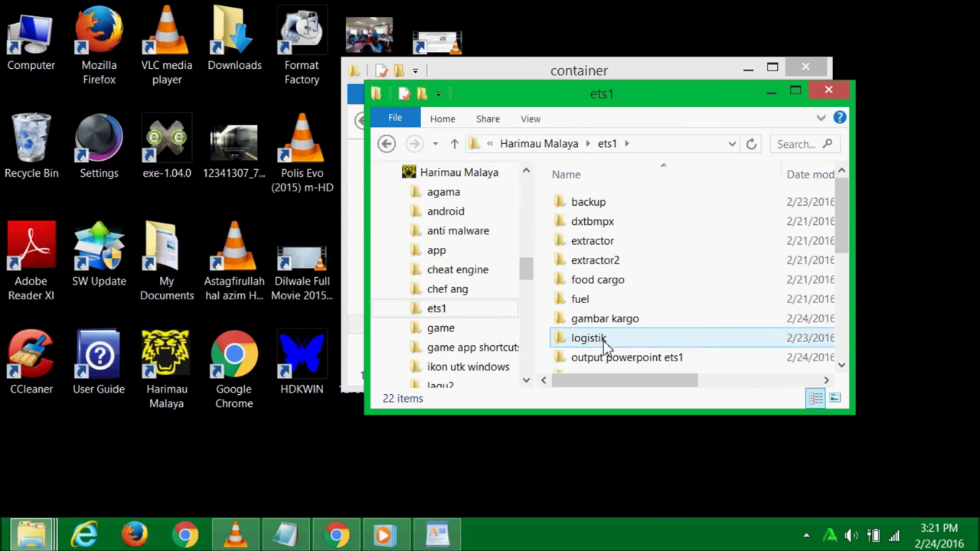
scroll(840, 246, down, 2)
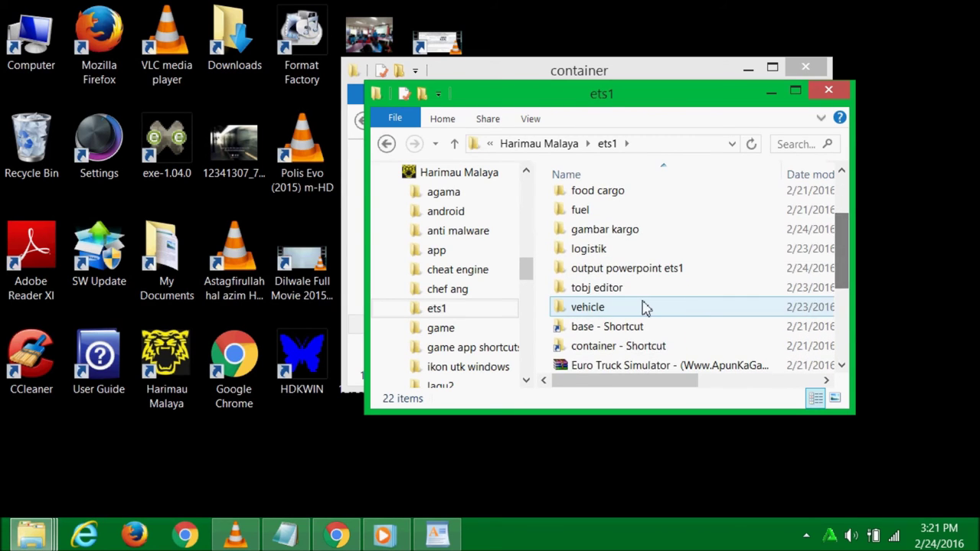
double_click(648, 309)
drag(624, 81, 573, 226)
double_click(564, 332)
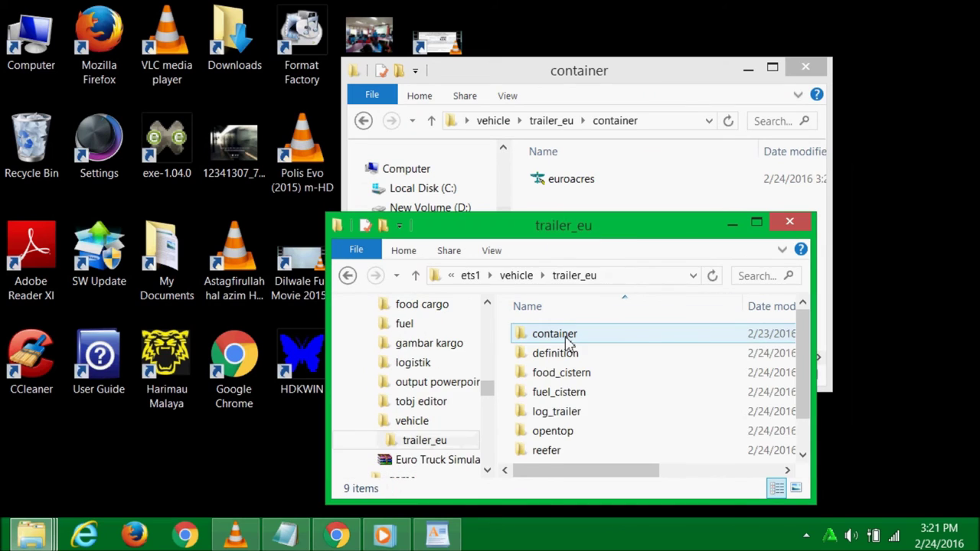
double_click(567, 337)
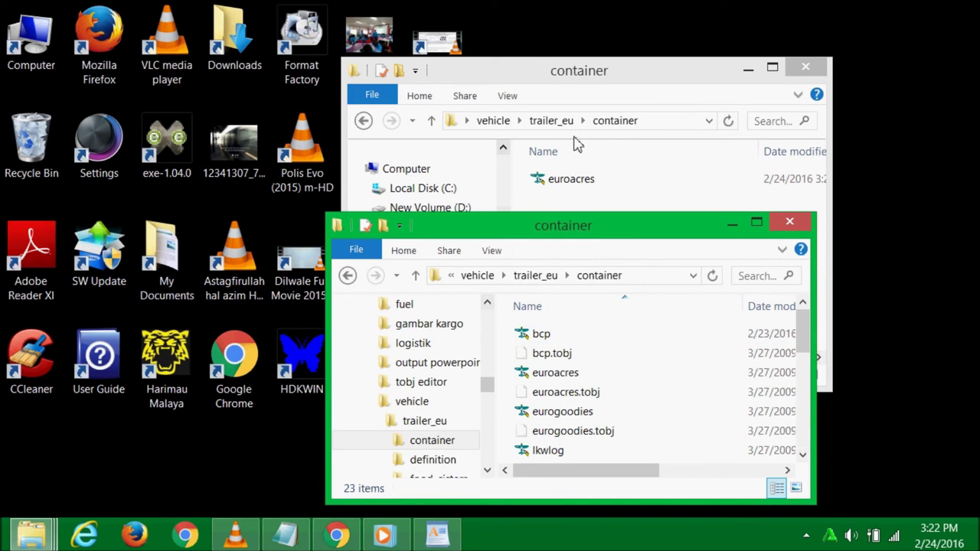
- Copy euroacres.tobj from the original container folder into the new container folder and close both windows
drag(628, 235, 303, 208)
click(261, 367)
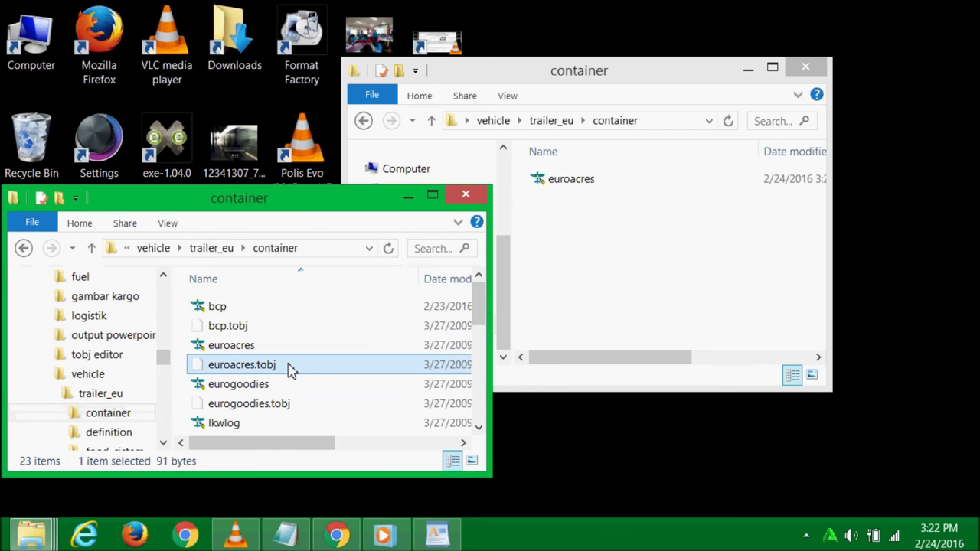
drag(287, 367, 619, 271)
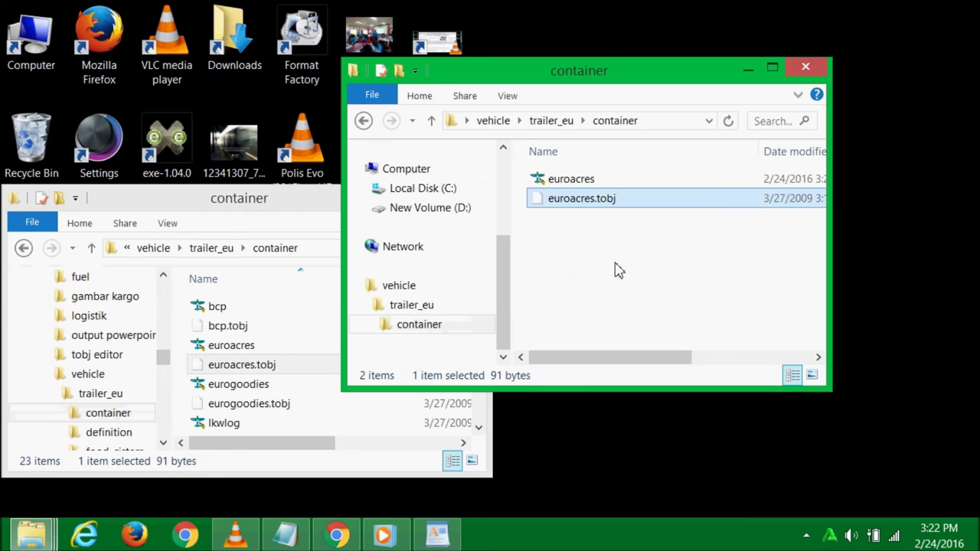
click(337, 214)
click(470, 199)
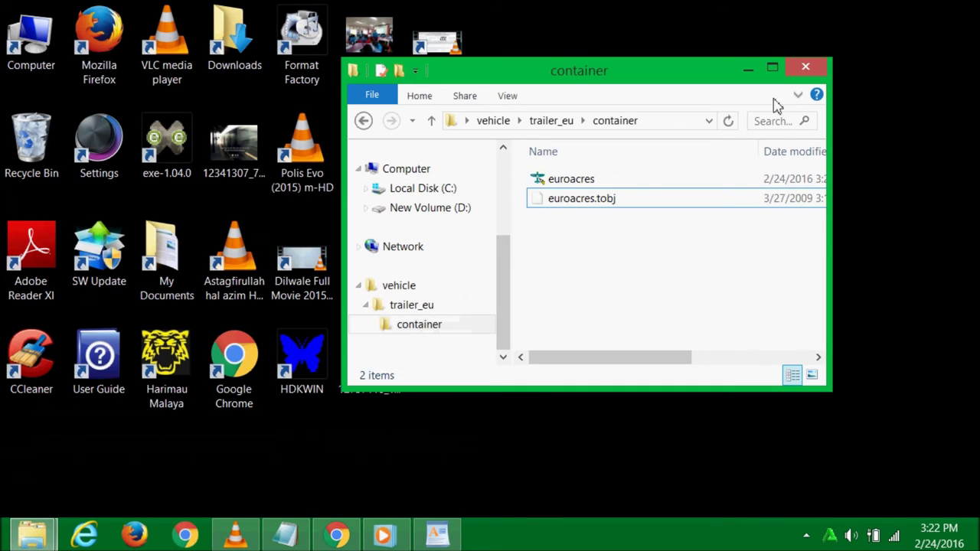
click(816, 69)
- Check the files in the container subfolder of the desktop vehicle folder and close the window
double_click(448, 145)
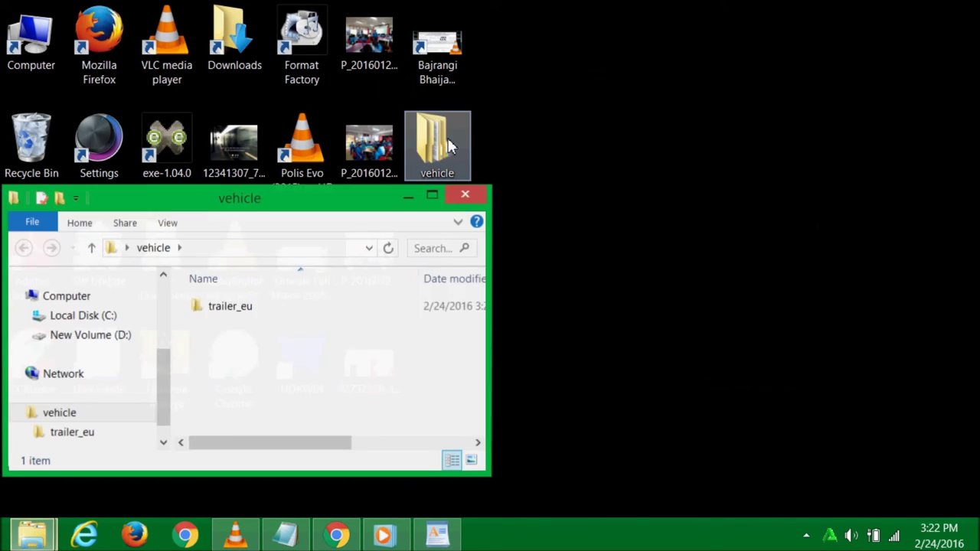
double_click(319, 310)
double_click(320, 310)
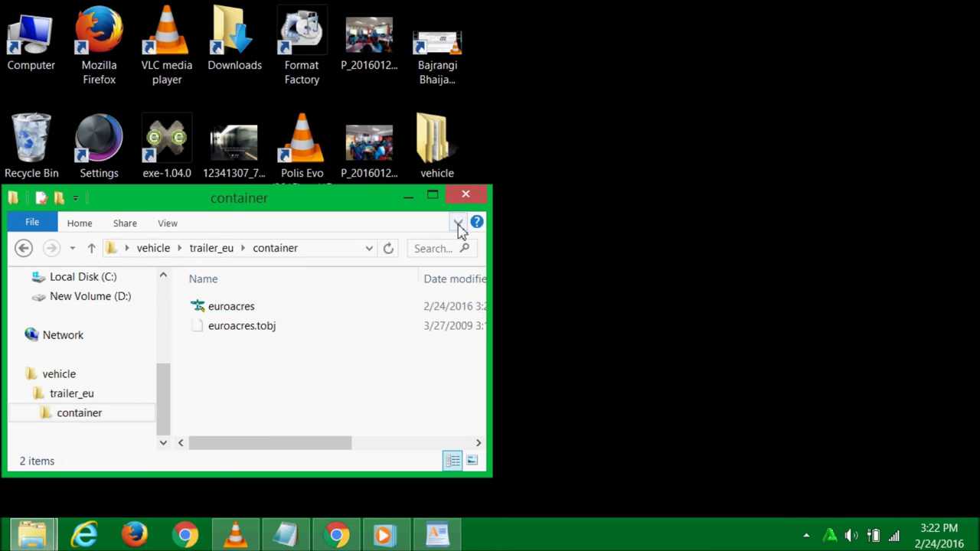
click(466, 193)
- Archive the vehicle folder as "Lotustrailer.scs" in ZIP format with the Store compression method
right_click(438, 157)
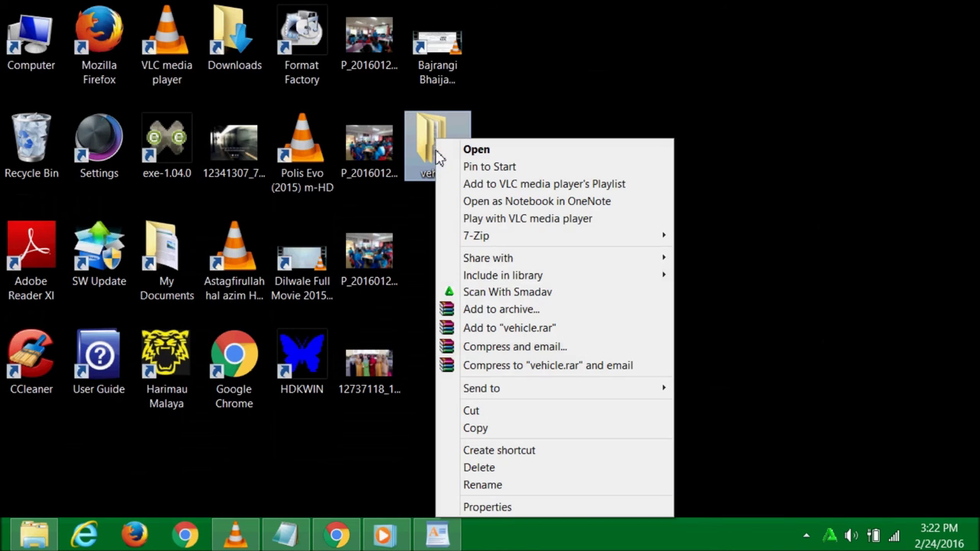
click(521, 309)
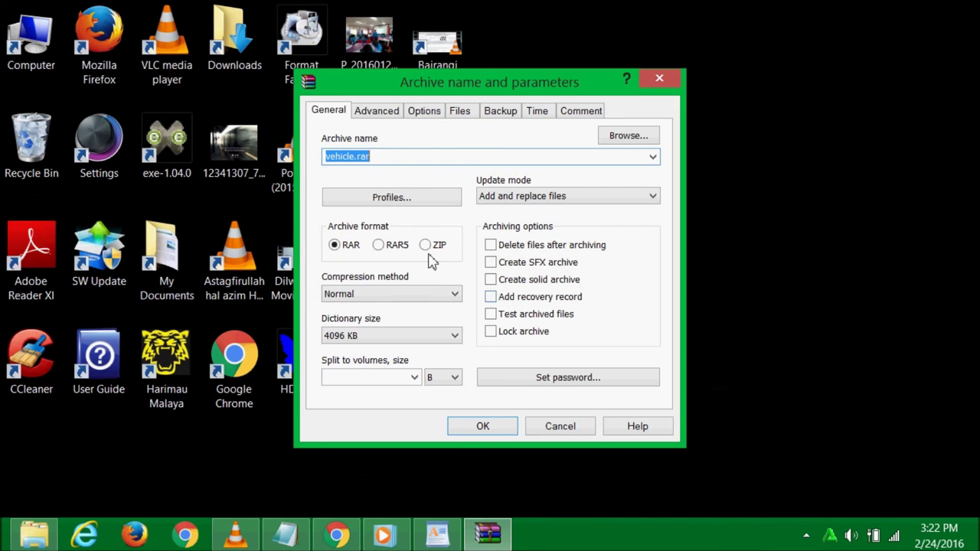
click(429, 245)
click(429, 294)
click(390, 308)
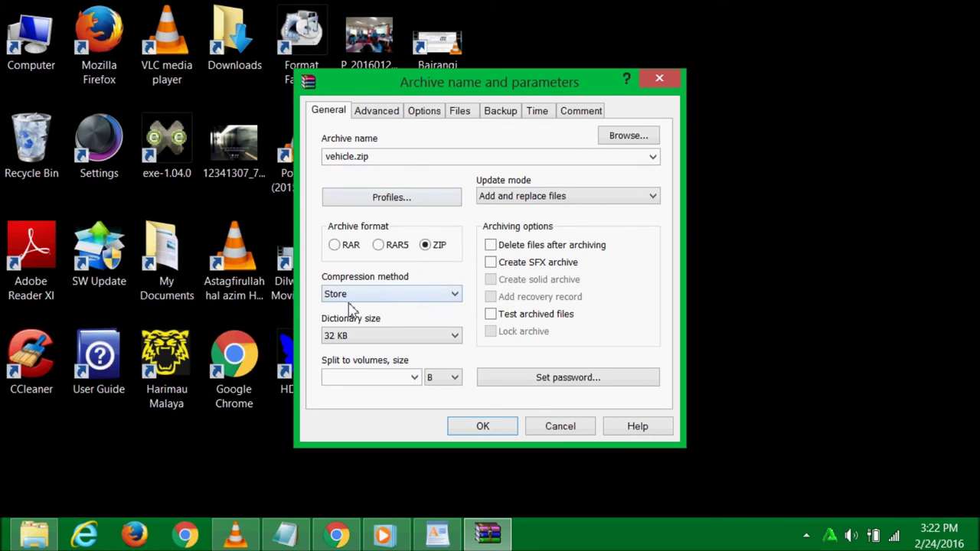
drag(401, 158, 291, 165)
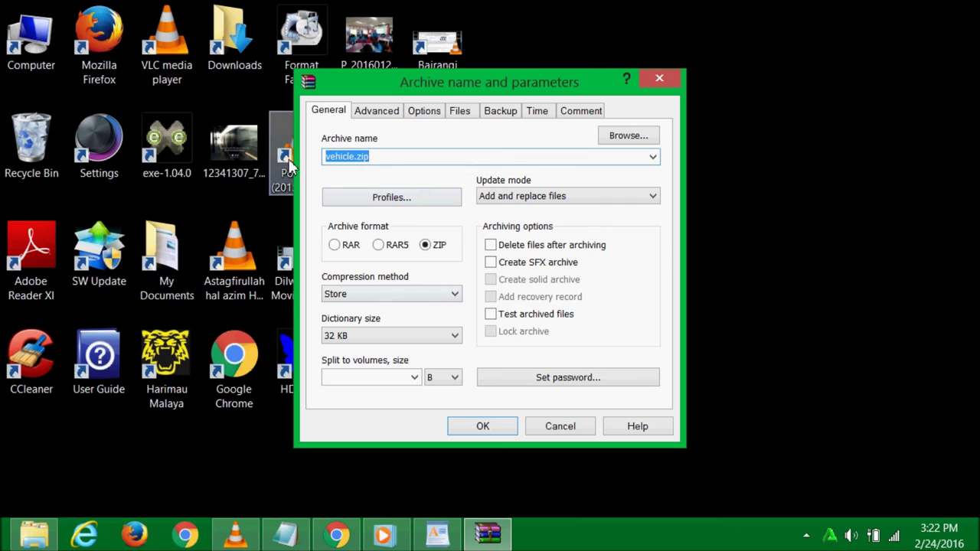
key(BackSpace)
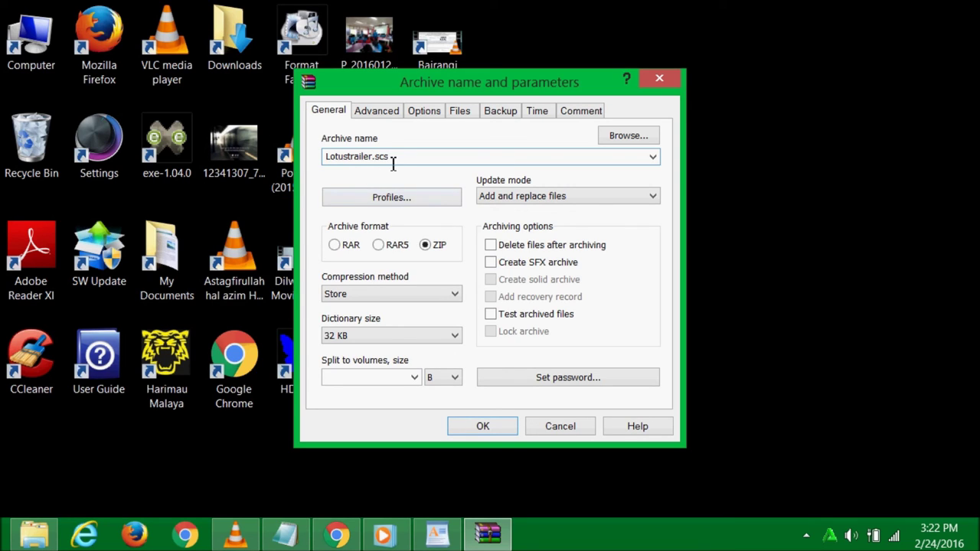
click(507, 427)
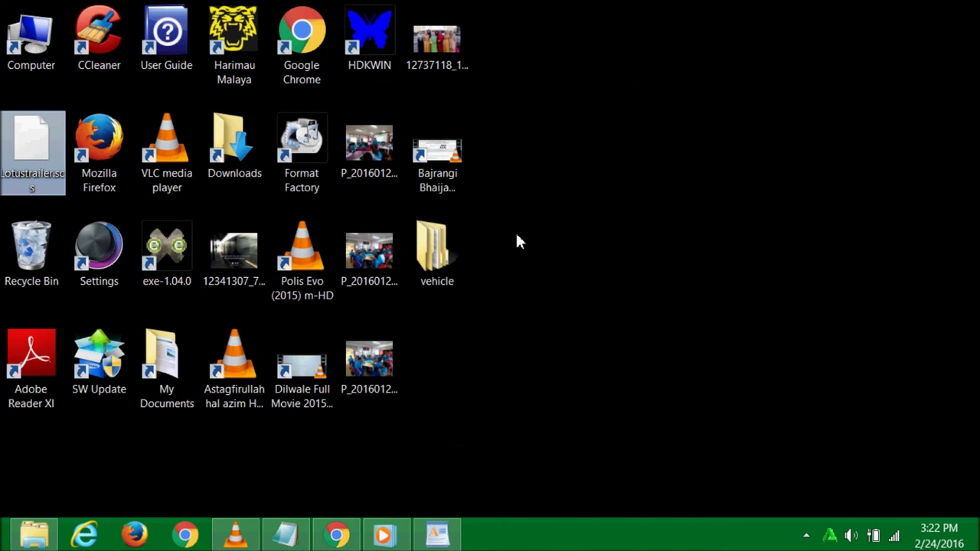
- Delete the vehicle folder from the desktop
click(447, 264)
key(Delete)
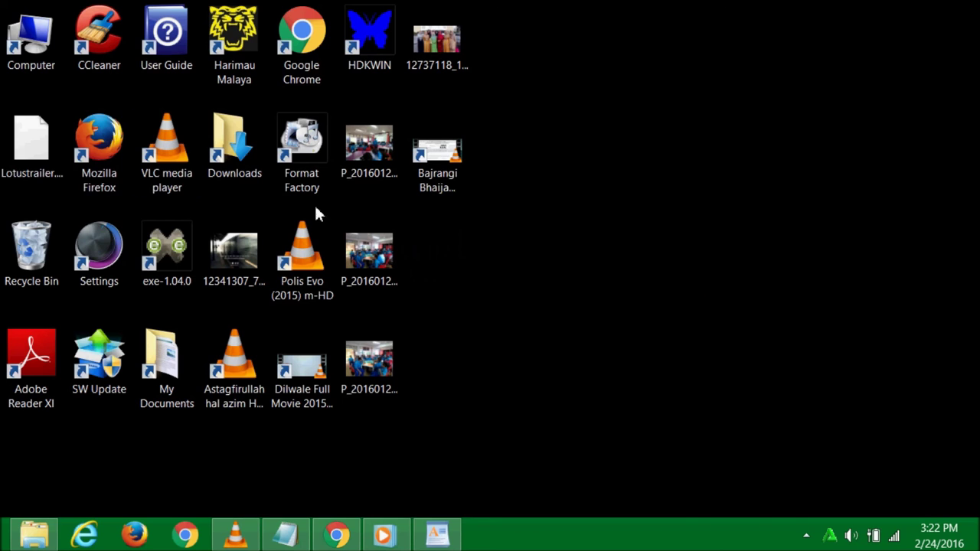
mouse_move(33, 534)
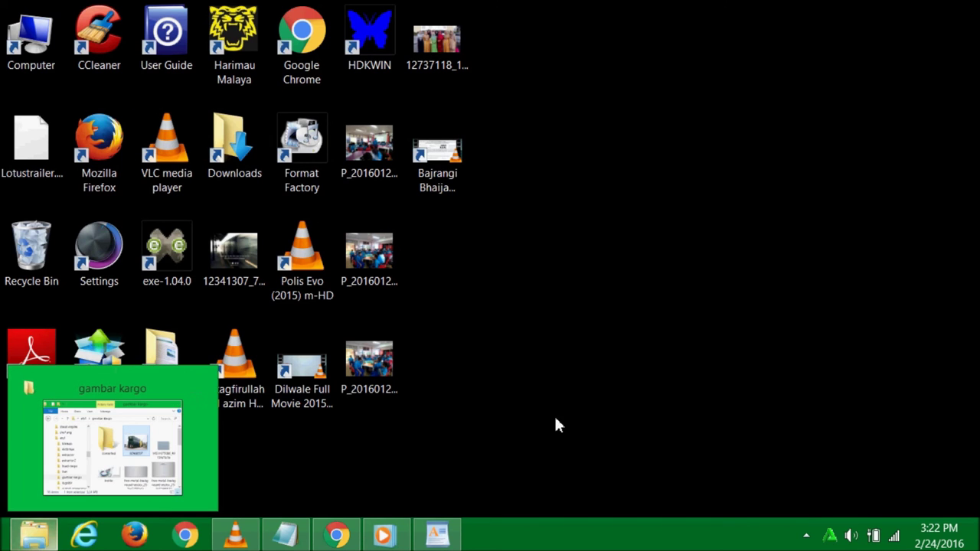
- Open the mod folder inside the Euro Truck Simulator folder of My Documents
double_click(170, 358)
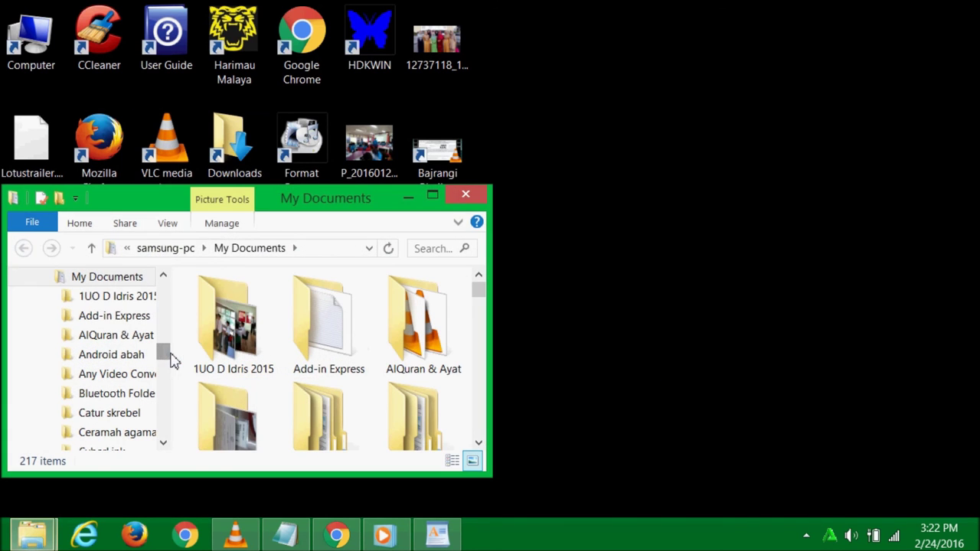
drag(326, 205, 439, 129)
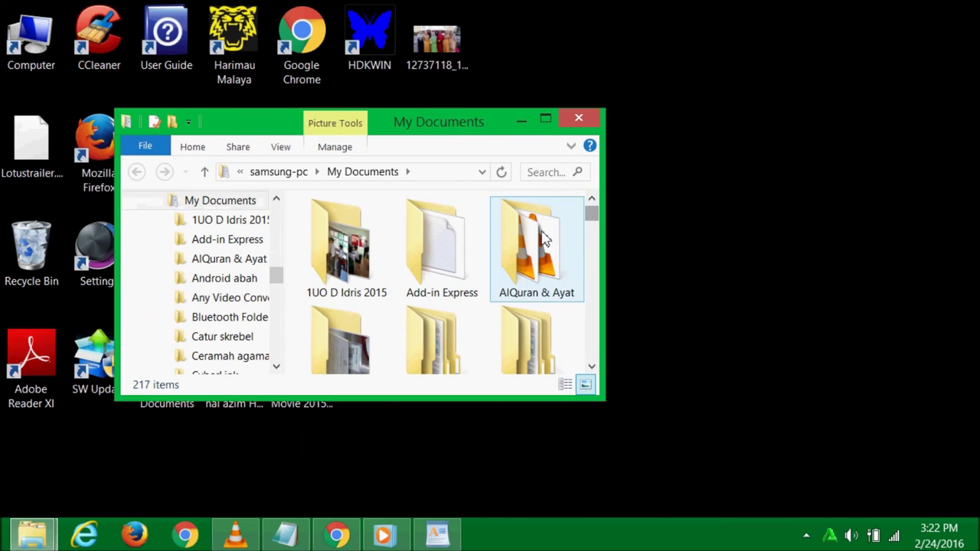
click(575, 228)
scroll(498, 252, down, 3)
double_click(439, 259)
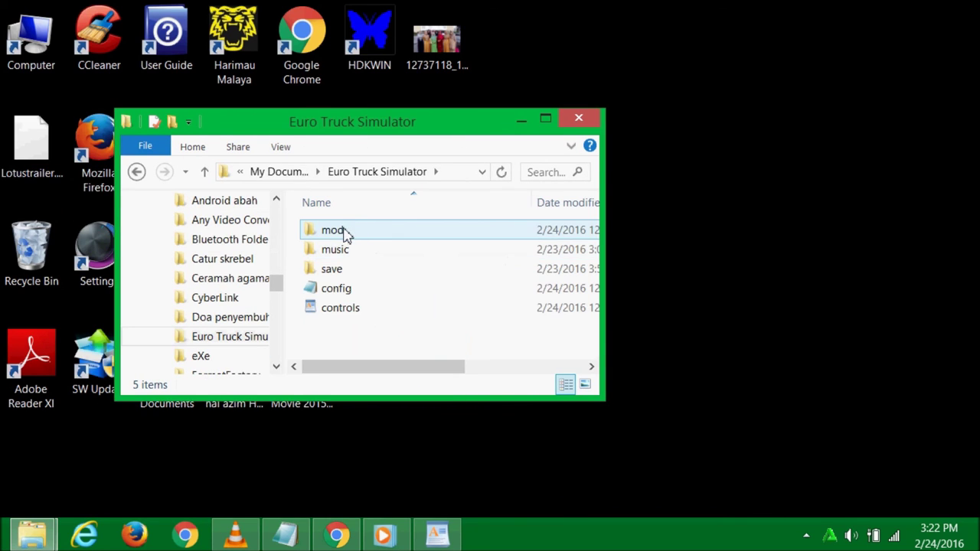
double_click(344, 235)
- Move Lotustrailer.scs from the desktop into the mod folder, refresh the folder and close its window
drag(416, 127, 577, 122)
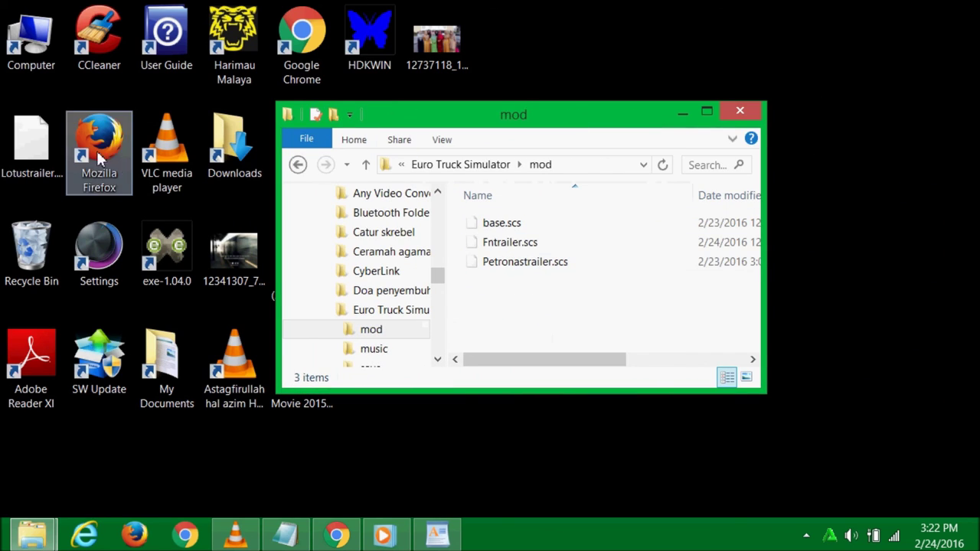
click(46, 196)
drag(46, 196, 527, 306)
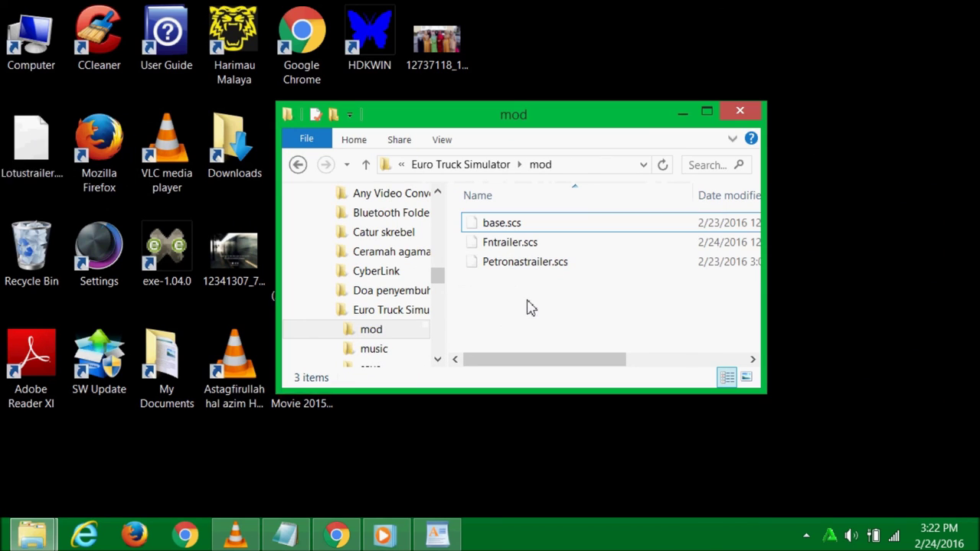
right_click(552, 316)
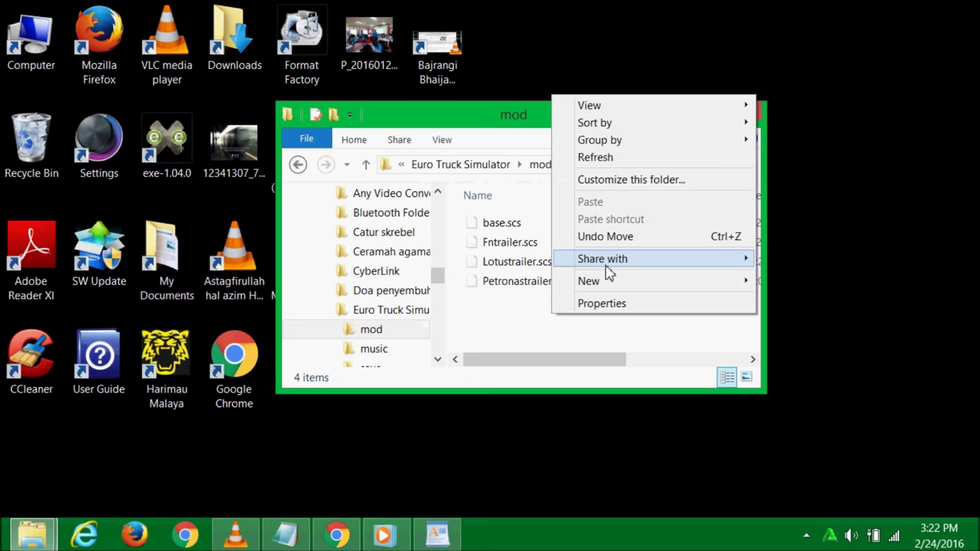
click(602, 159)
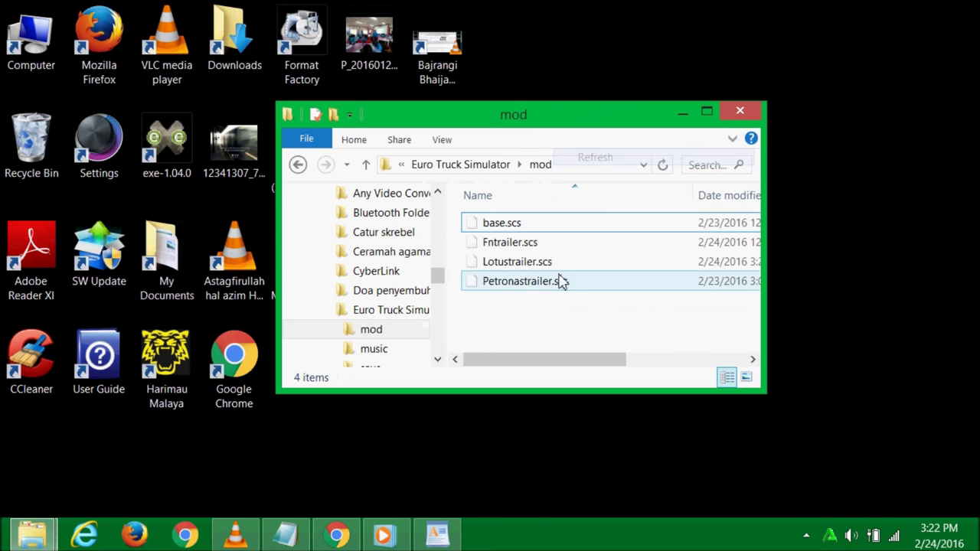
click(740, 111)
right_click(681, 110)
click(716, 154)
- Switch to the open WordPad document and add the text "Siap" below its last line, leaving a blank line between
click(454, 530)
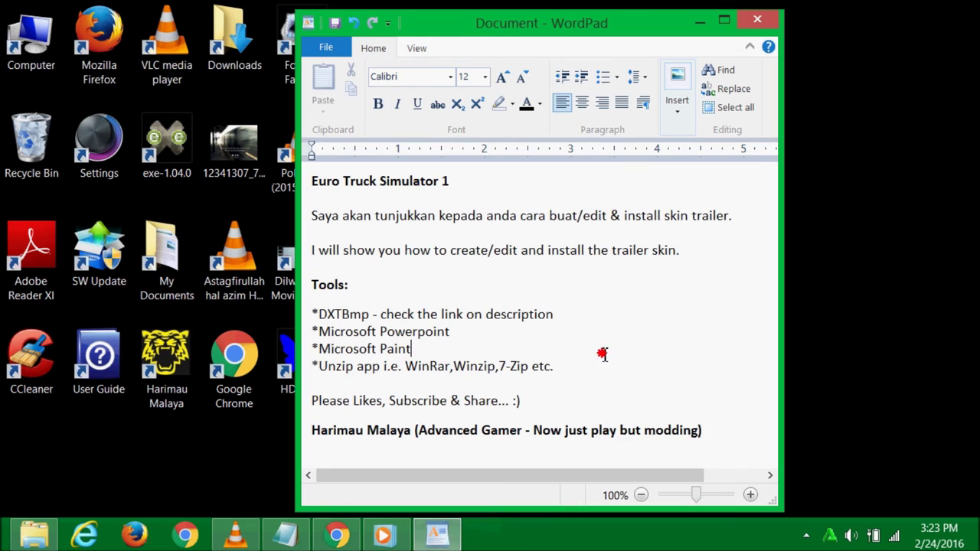
click(744, 440)
key(Return)
key(Return)
text(Siap)
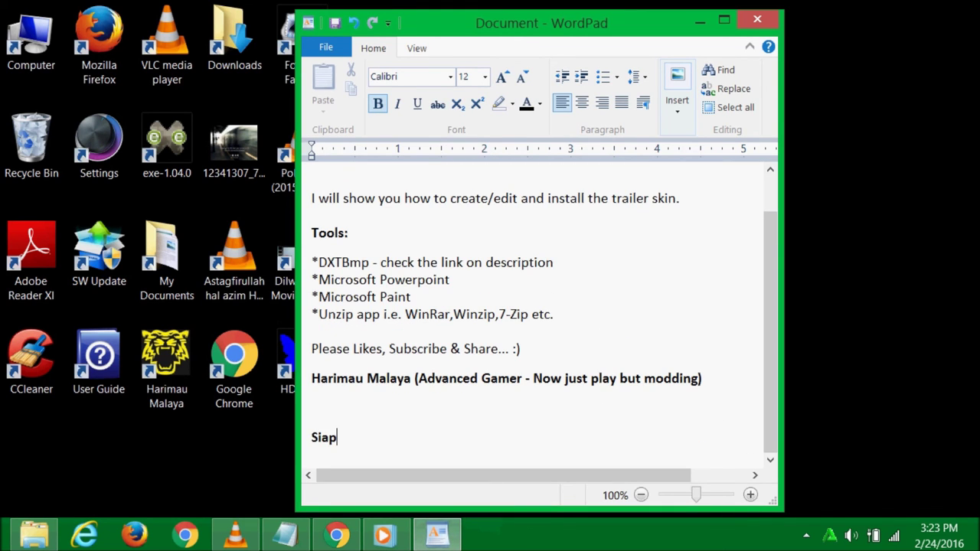